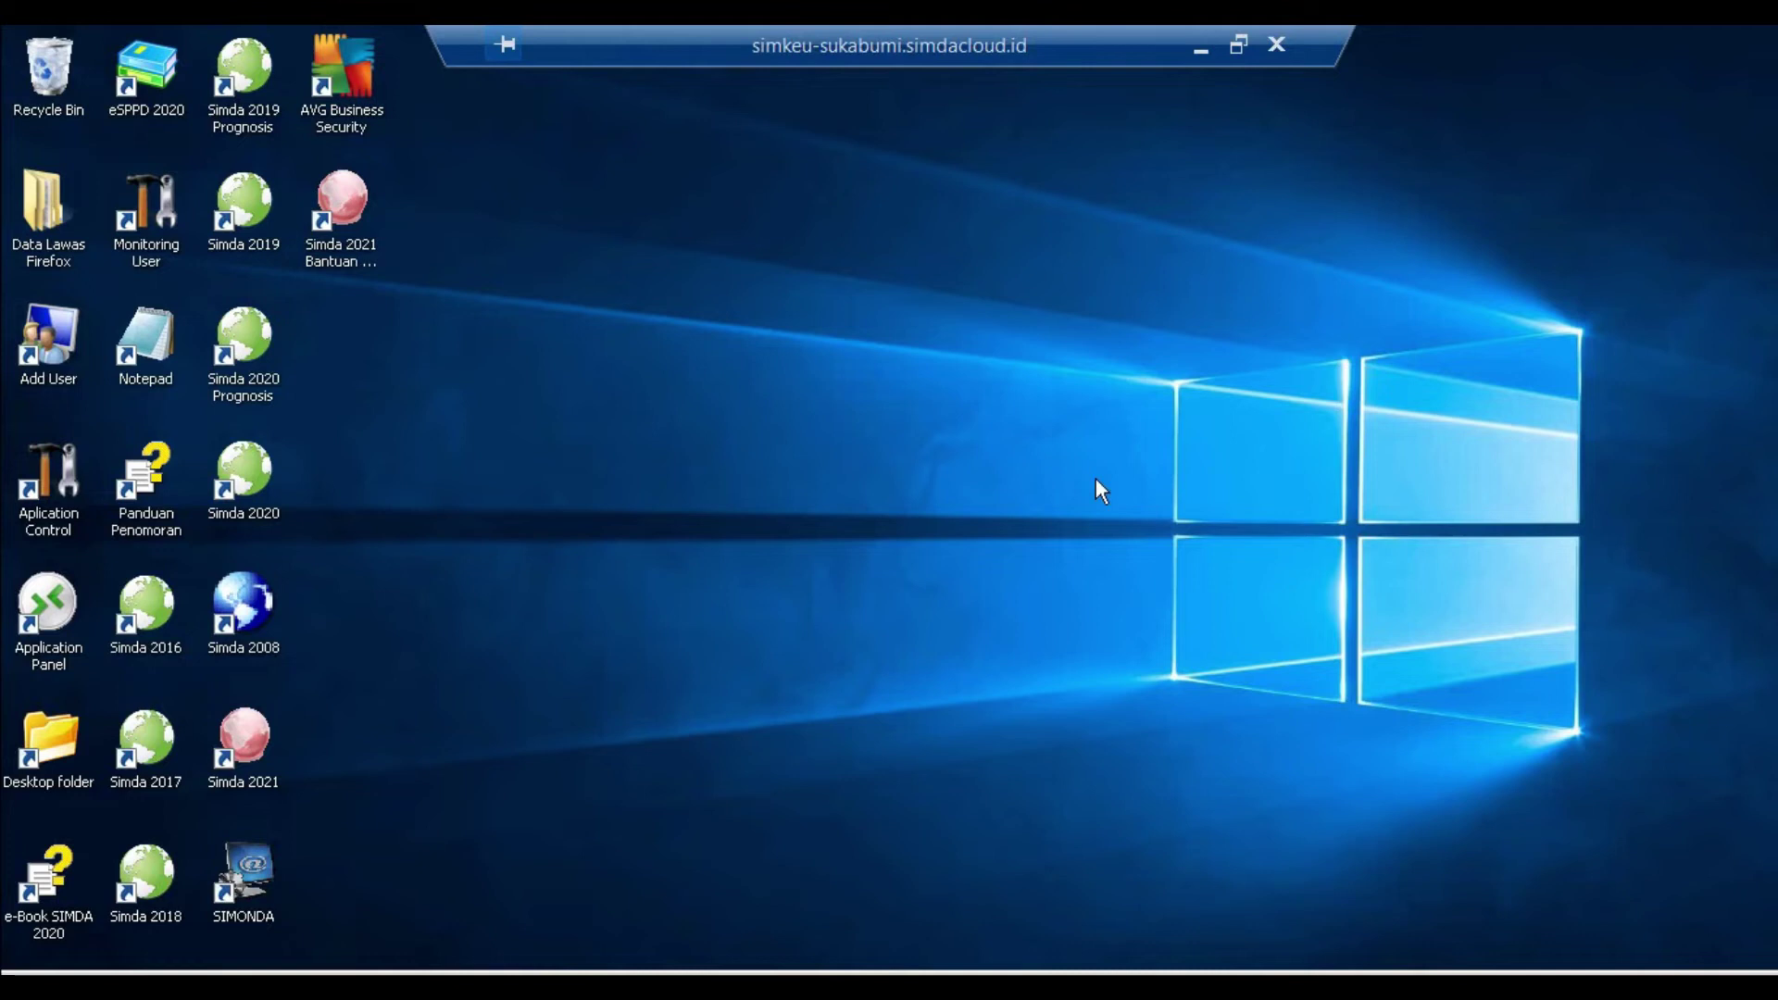
Step: Launch the SINERGI server through UwAmp and open its www site in the browser
key("super")
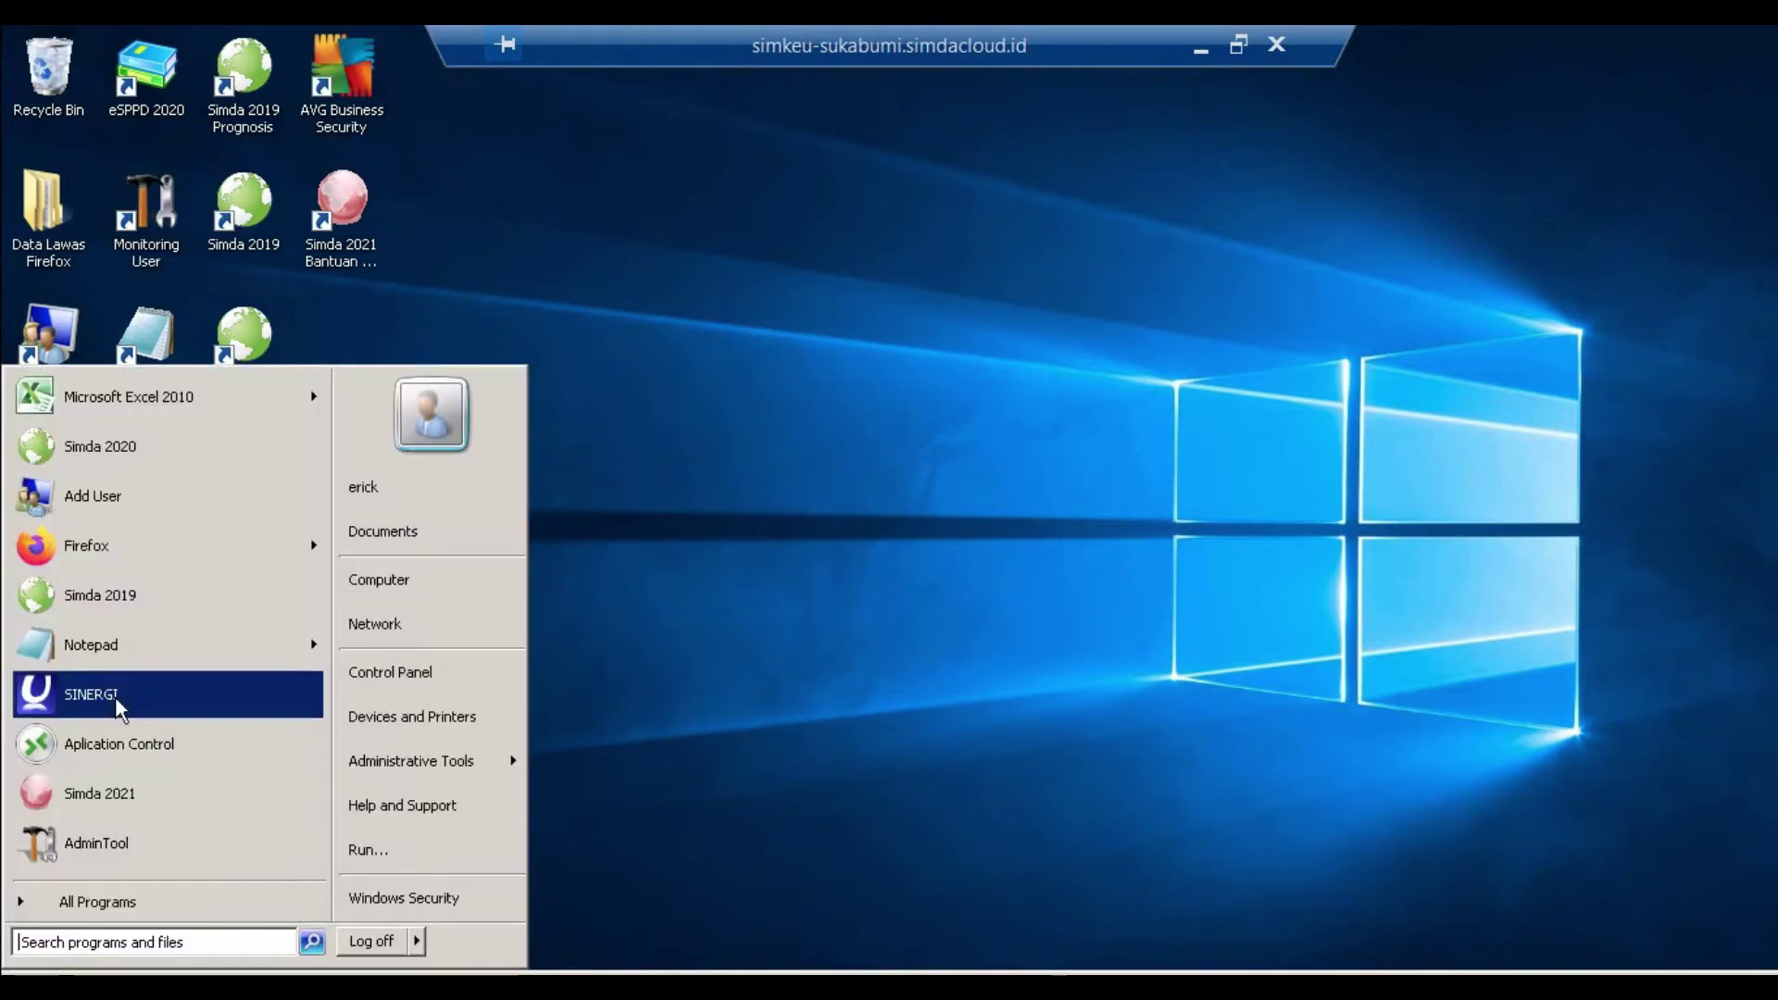
right_click(118, 702)
left_click(289, 739)
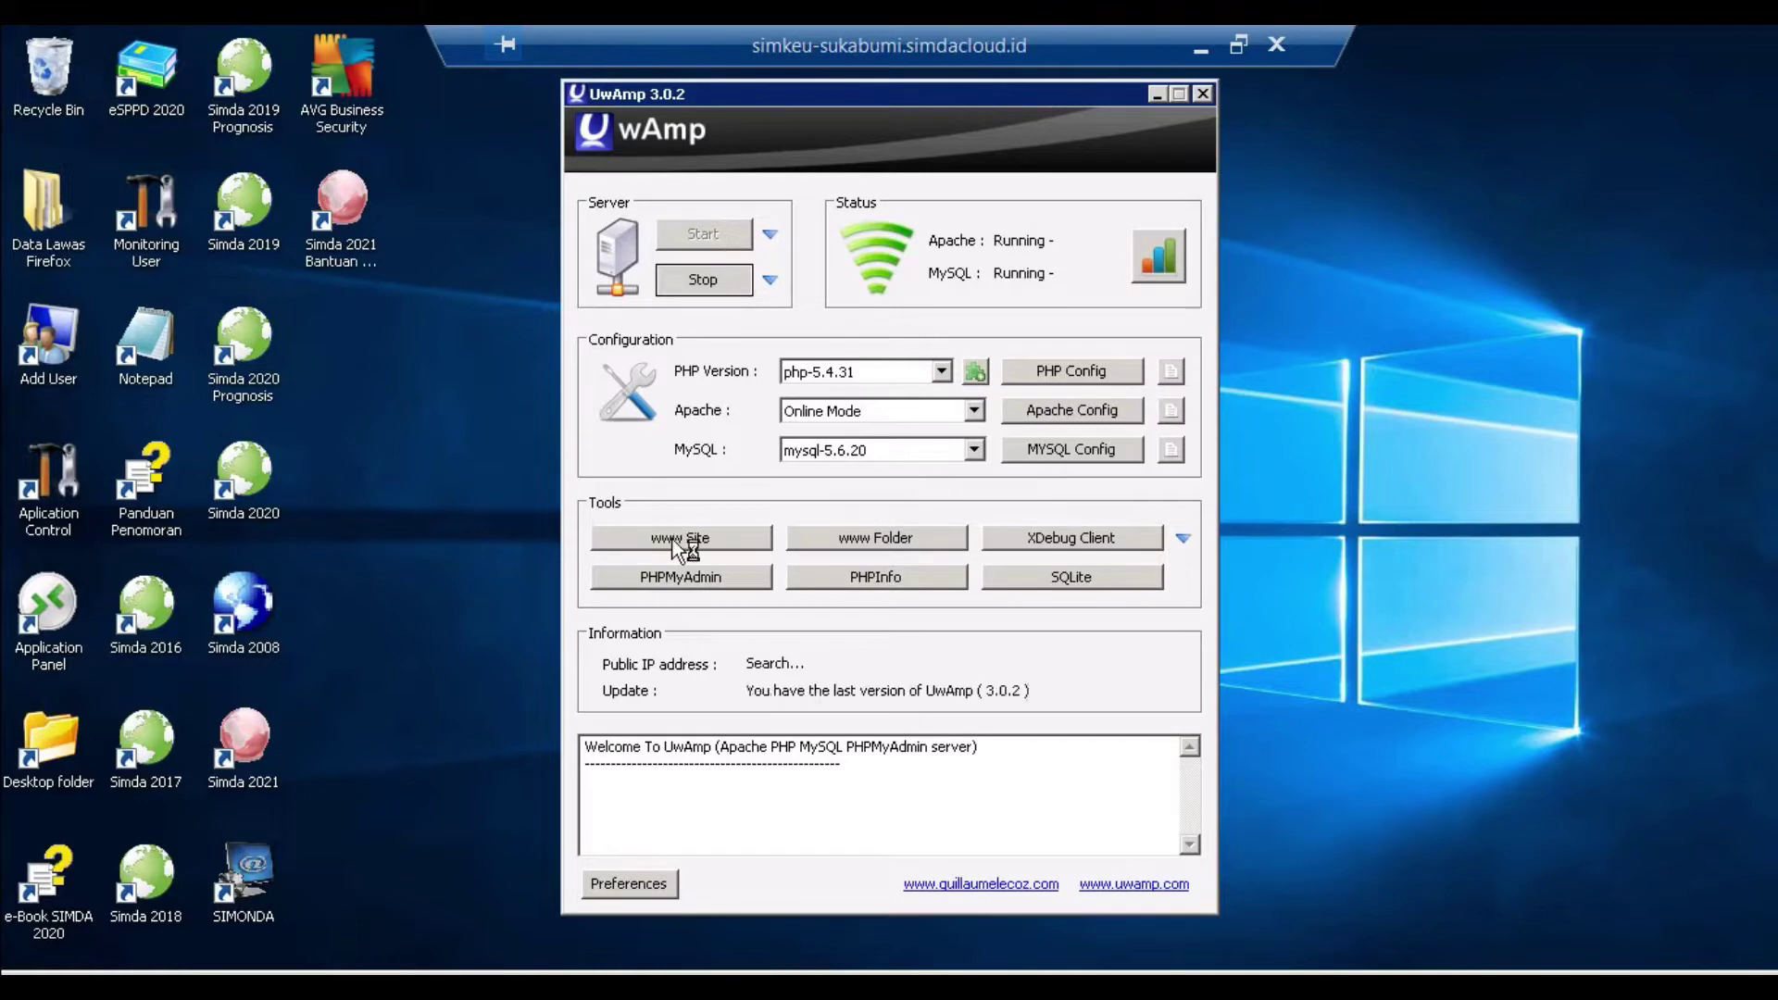
left_click(683, 545)
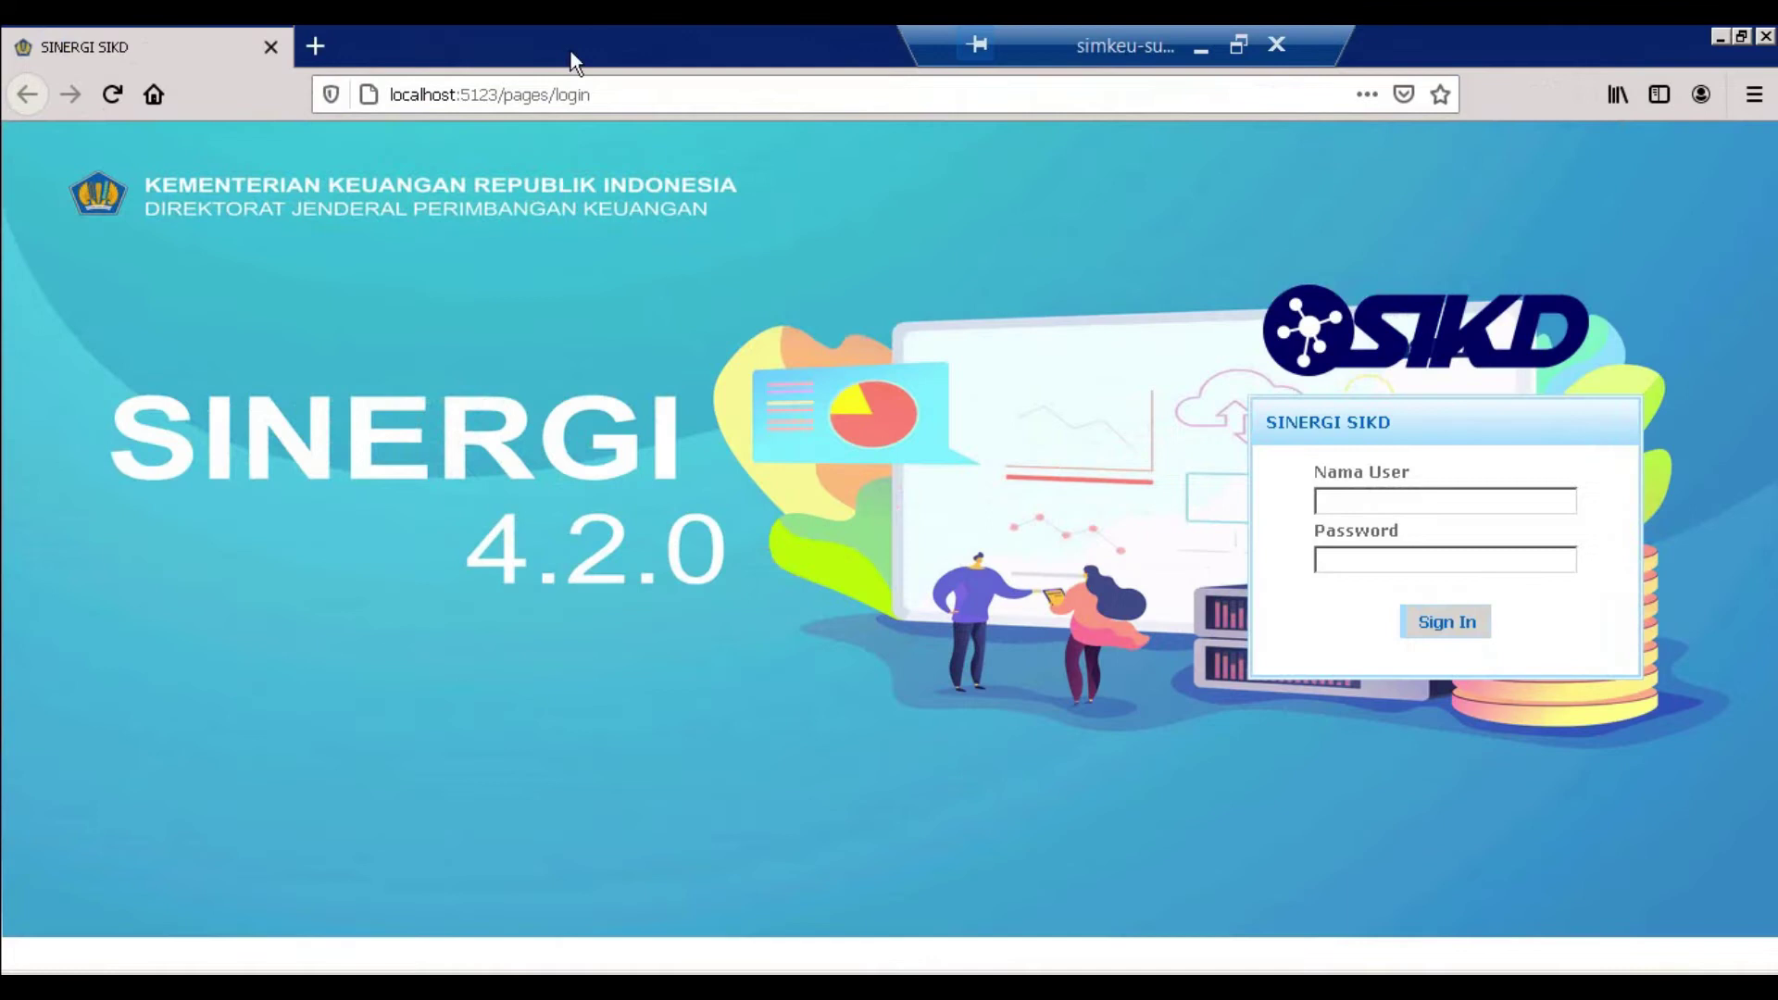
Step: Sign in to SINERGI with the saved admin username and password, and close the announcement pop-up
left_click(1402, 503)
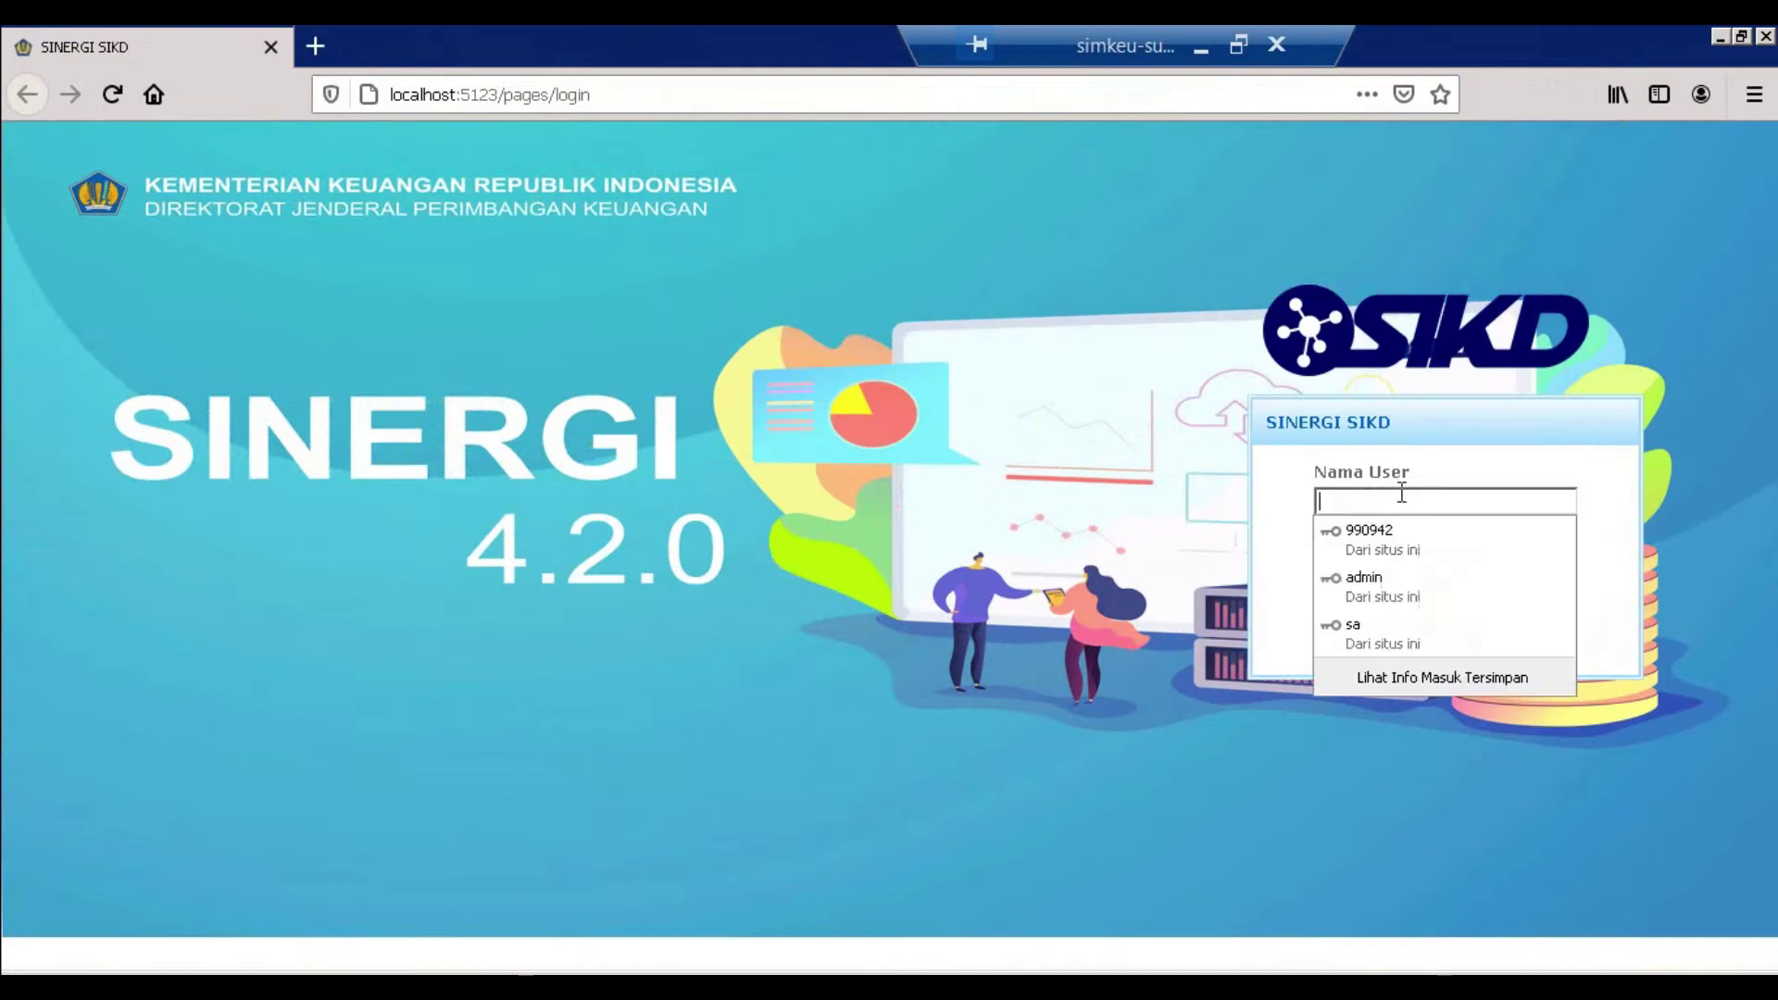
left_click(1399, 593)
key("Return")
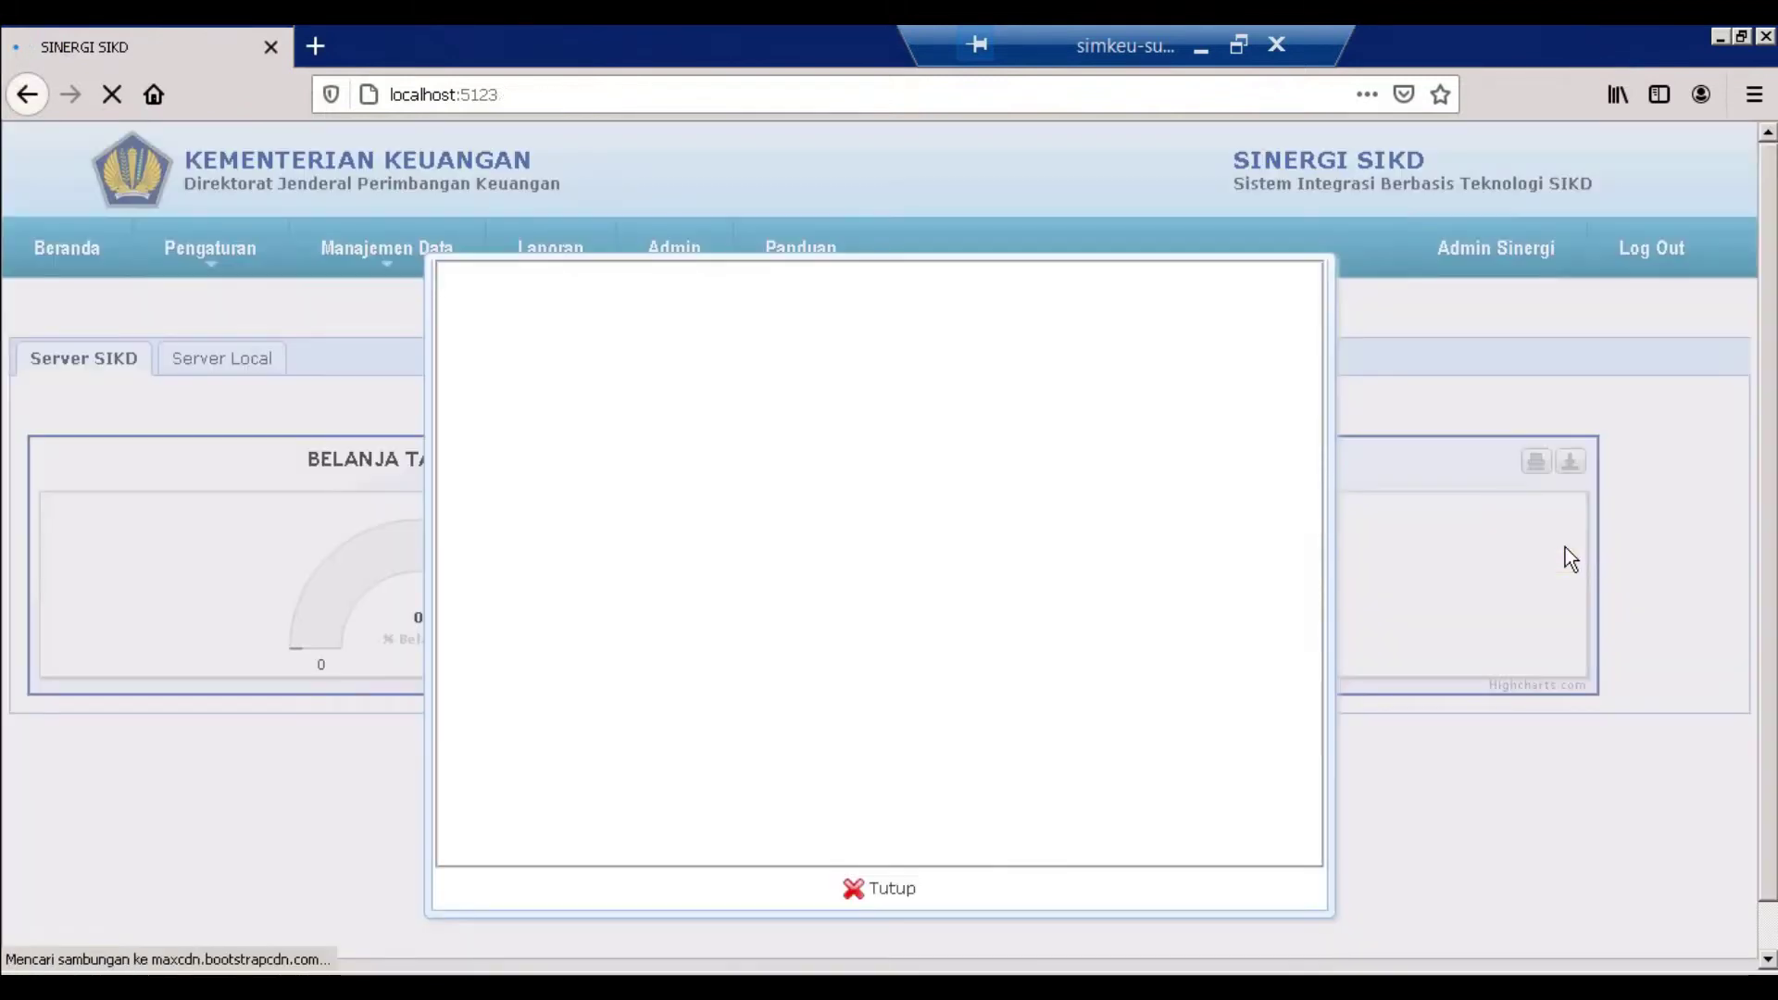
left_click(878, 891)
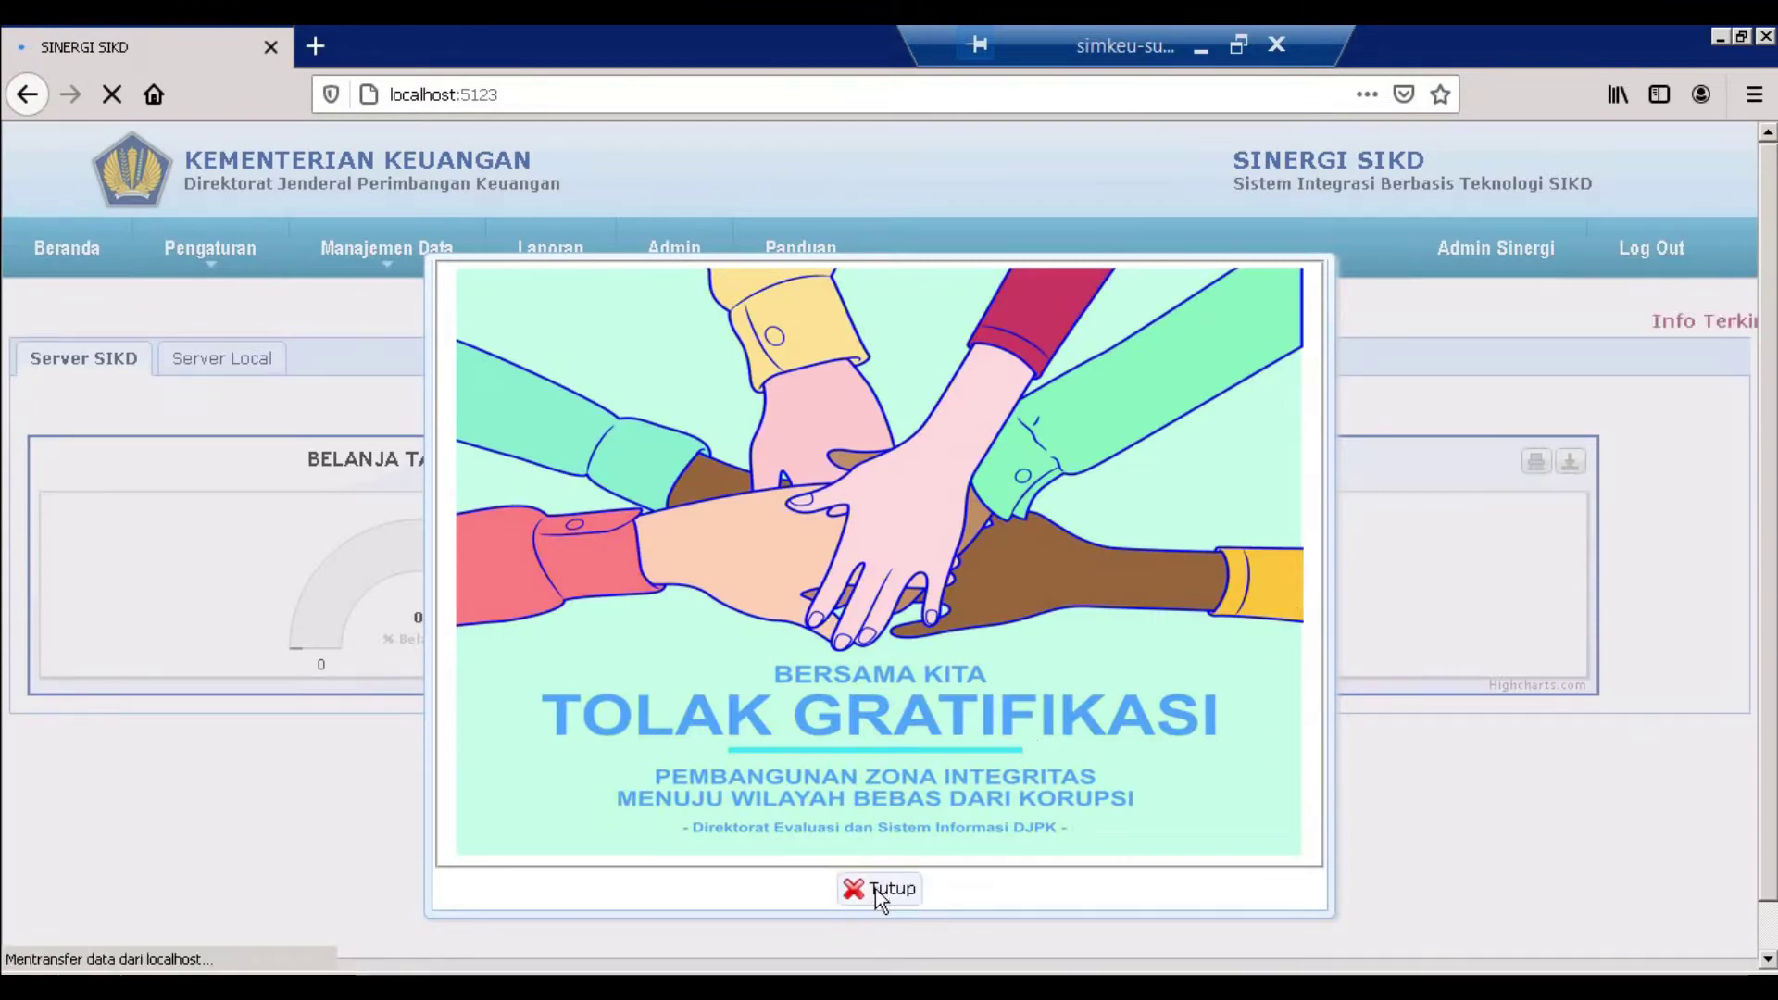
Step: Open the master2021 database connection for editing in the Koneksi settings and dismiss the Firefox update notice
left_click(209, 262)
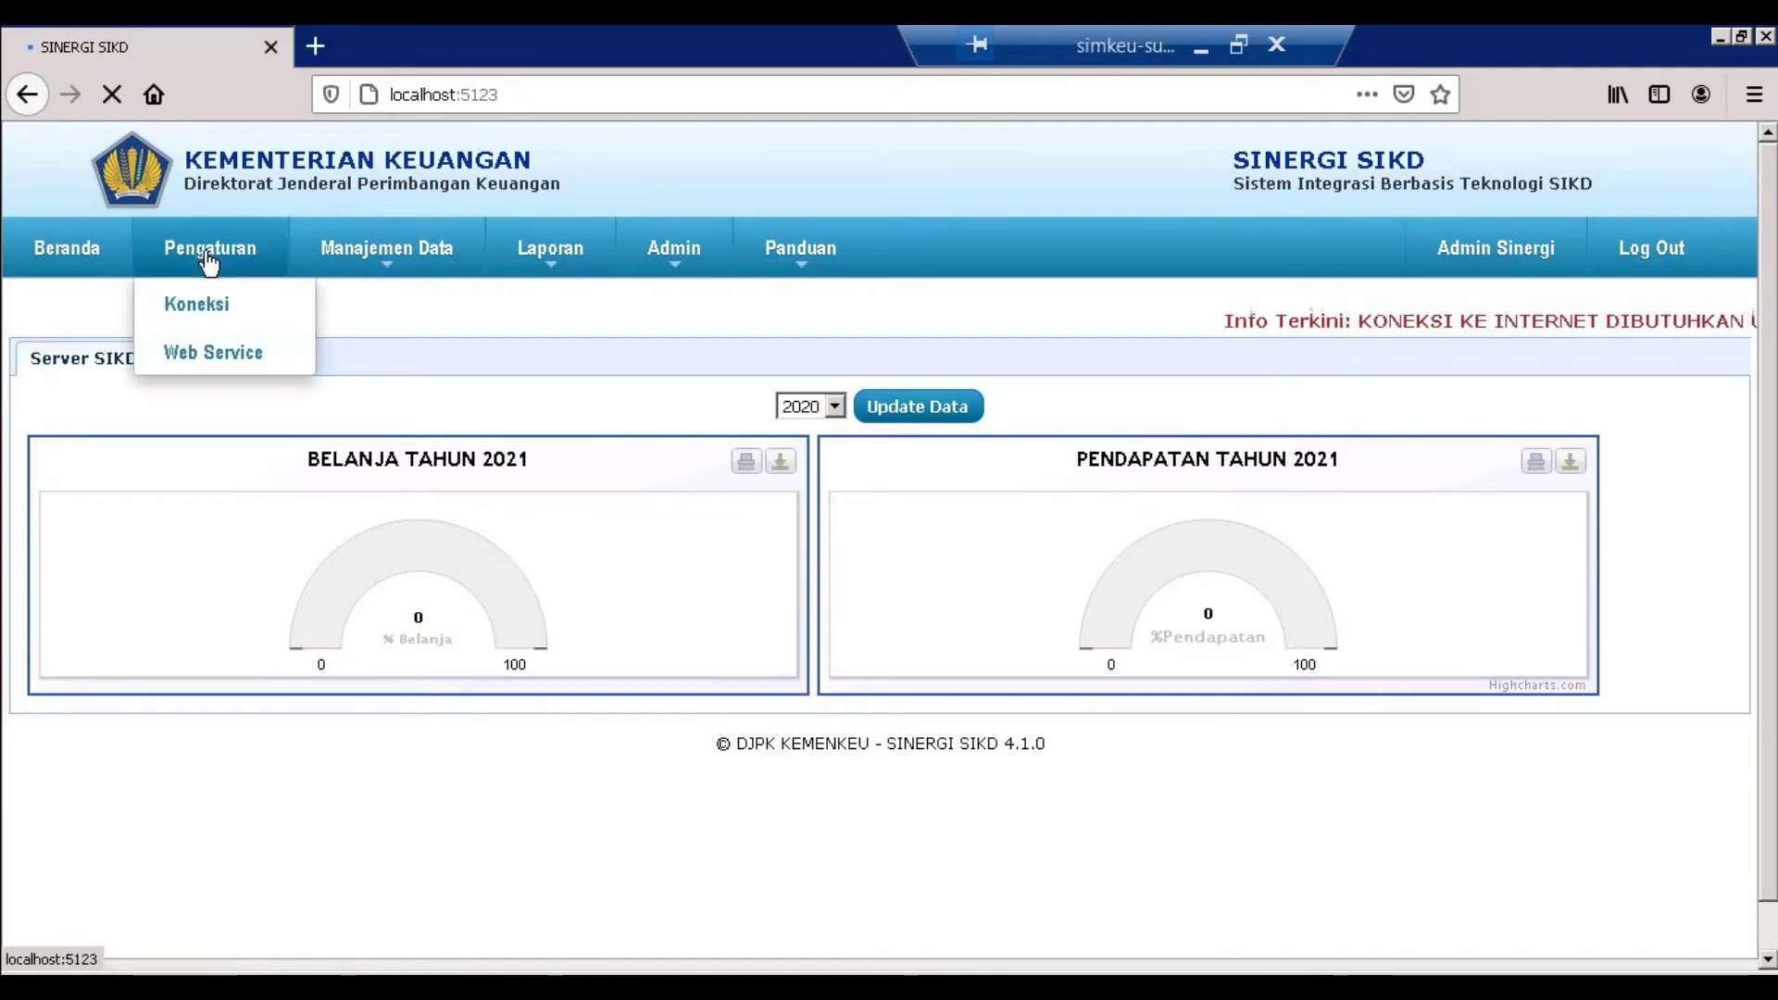
left_click(215, 309)
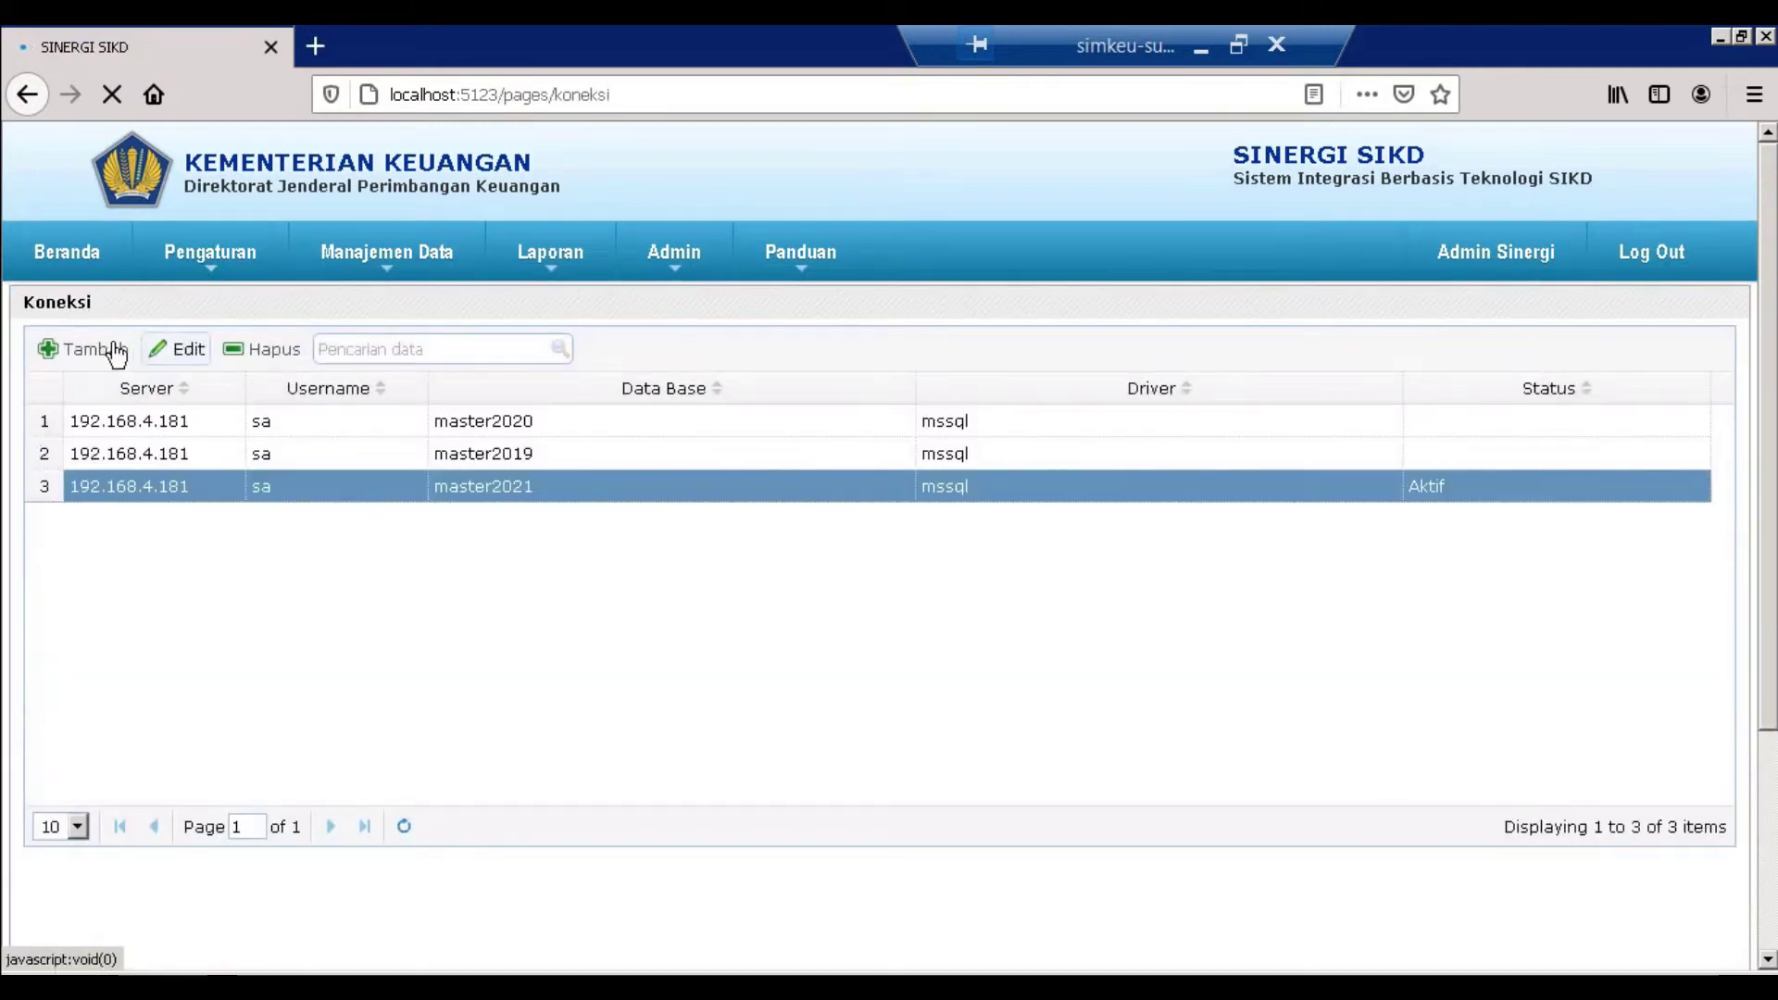
left_click(165, 349)
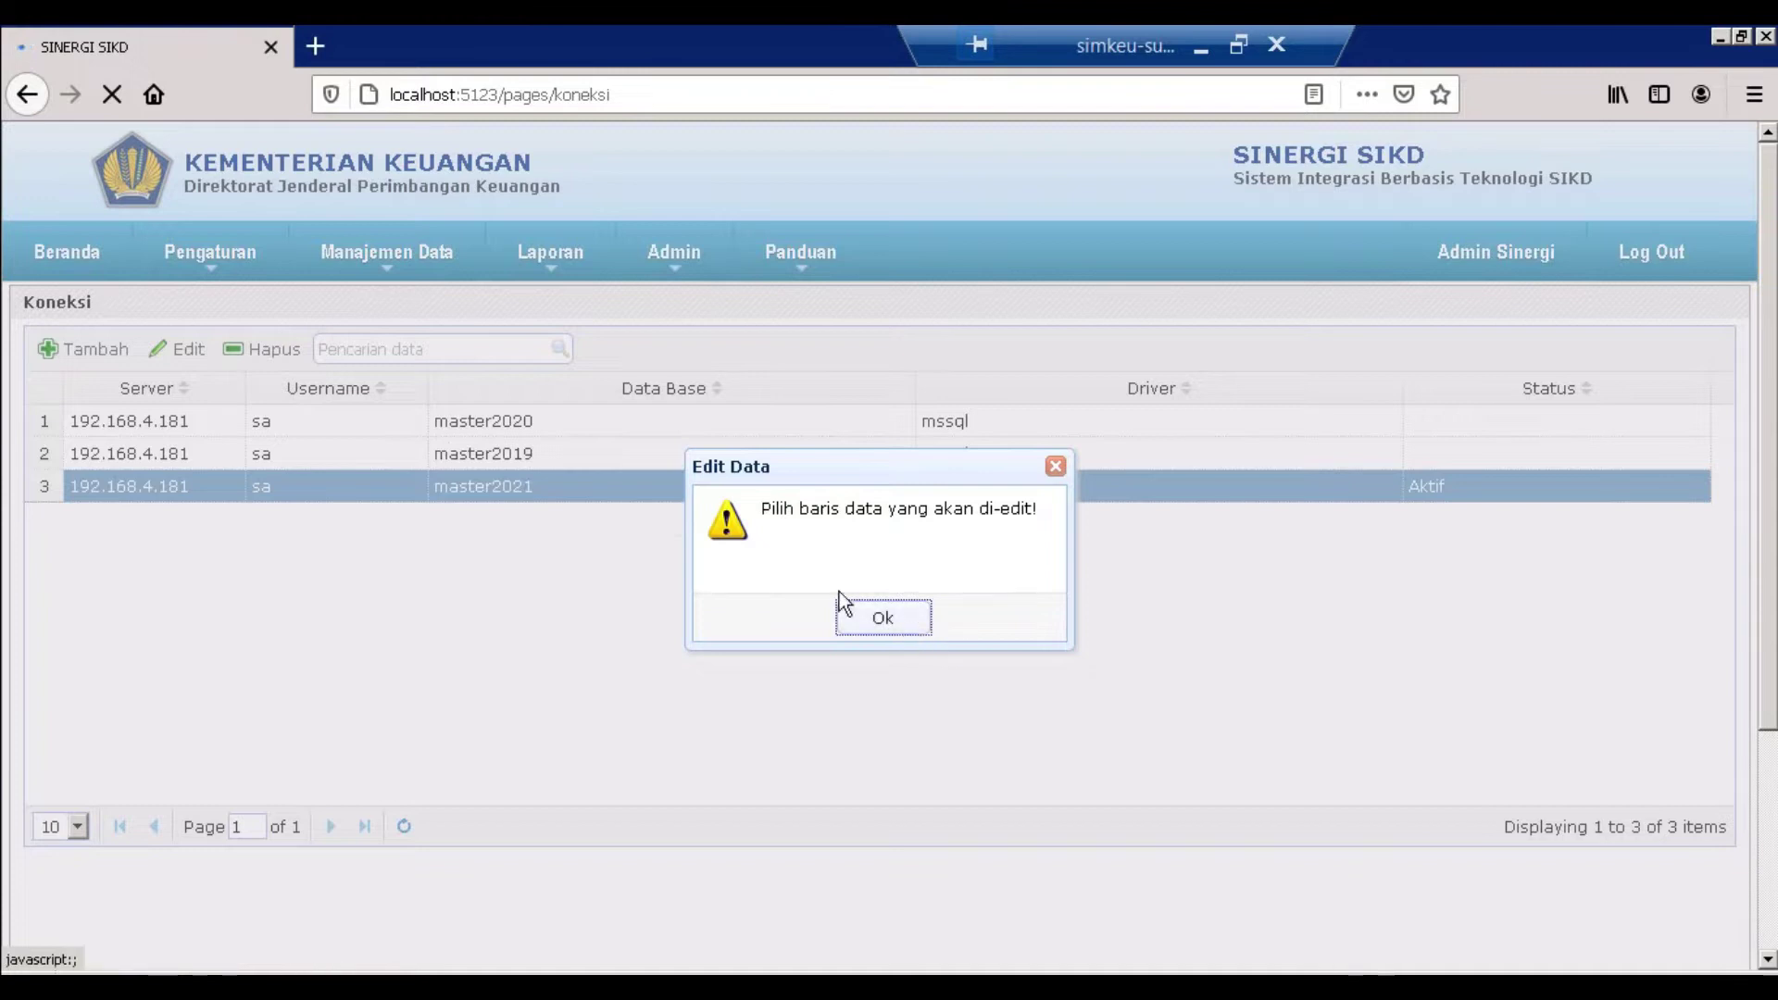
left_click(906, 628)
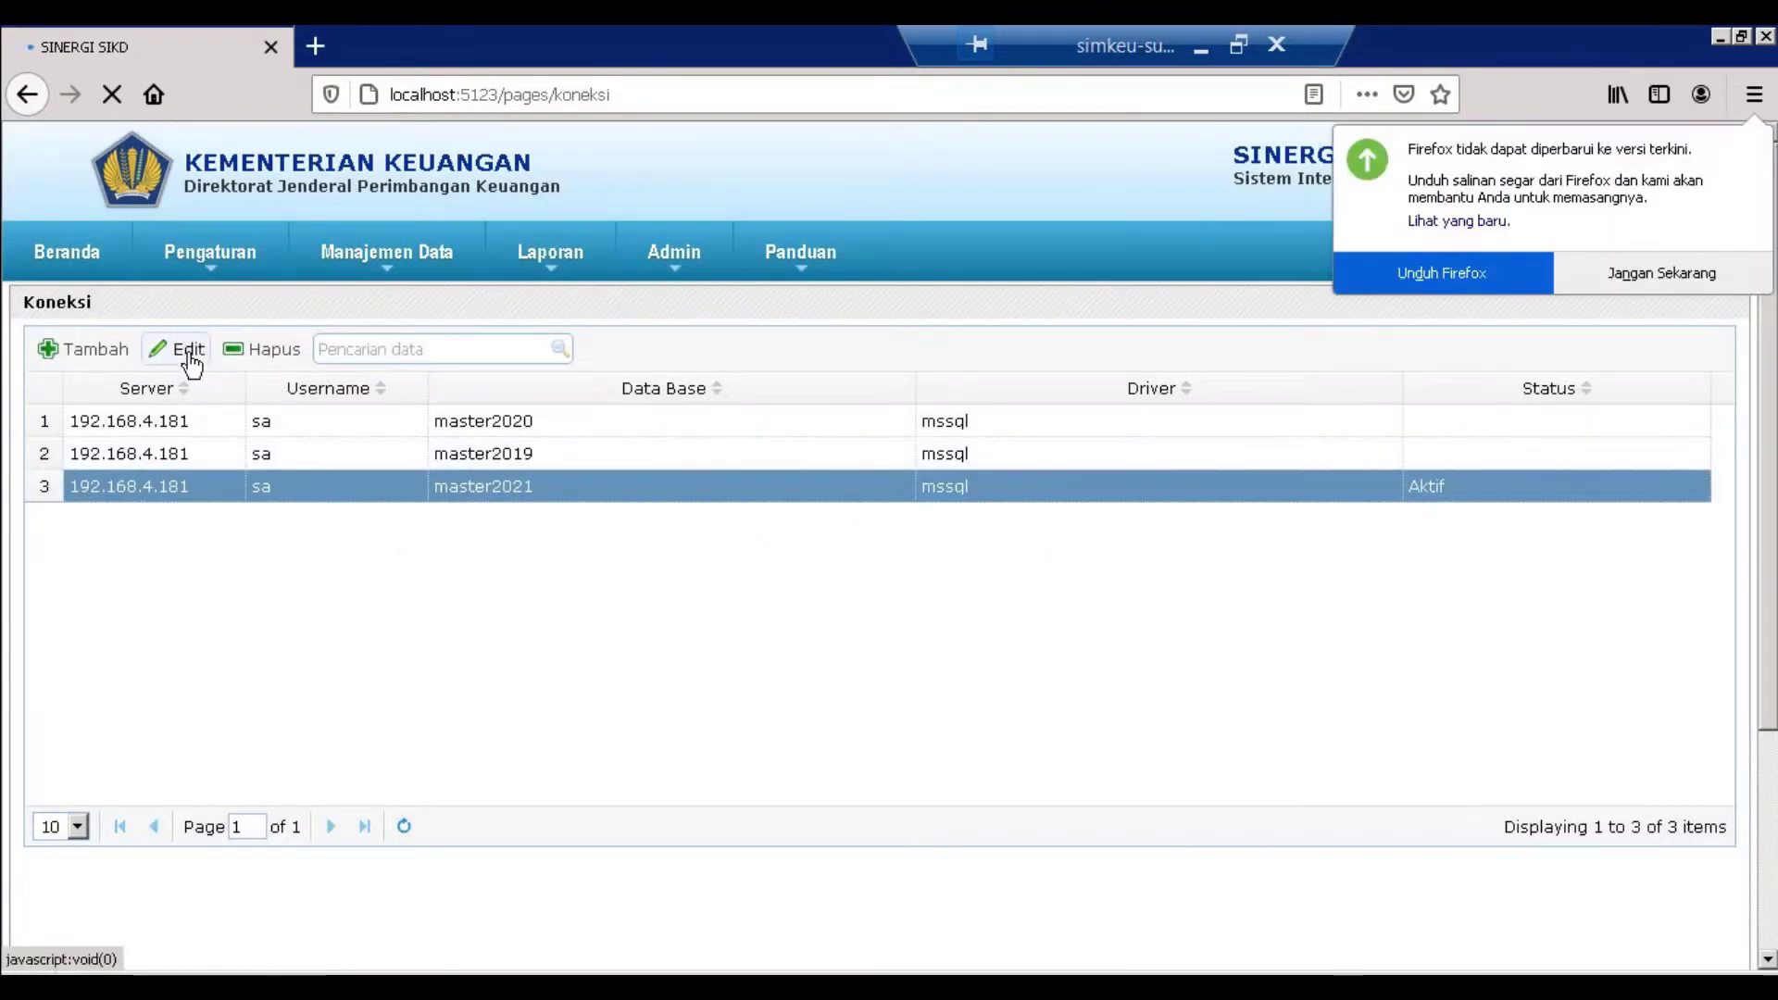
left_click(190, 356)
left_click(1662, 278)
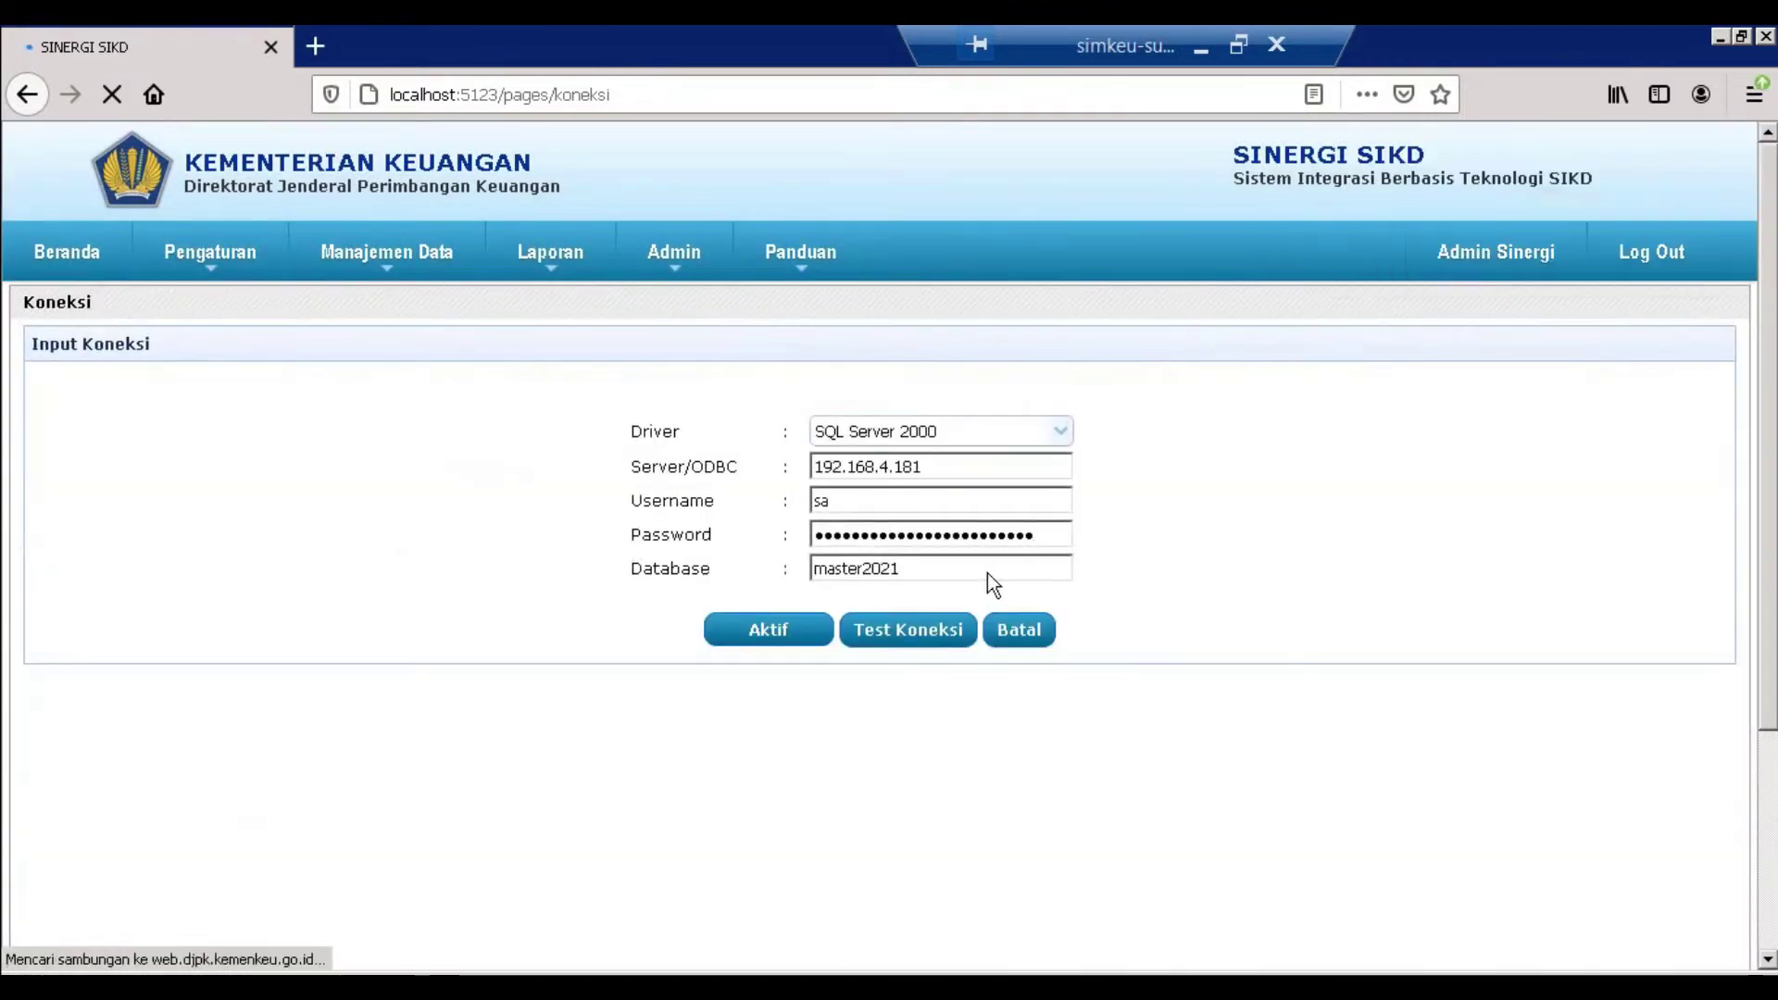
Step: Test the master2021 database connection and set it as the active connection
left_click(903, 639)
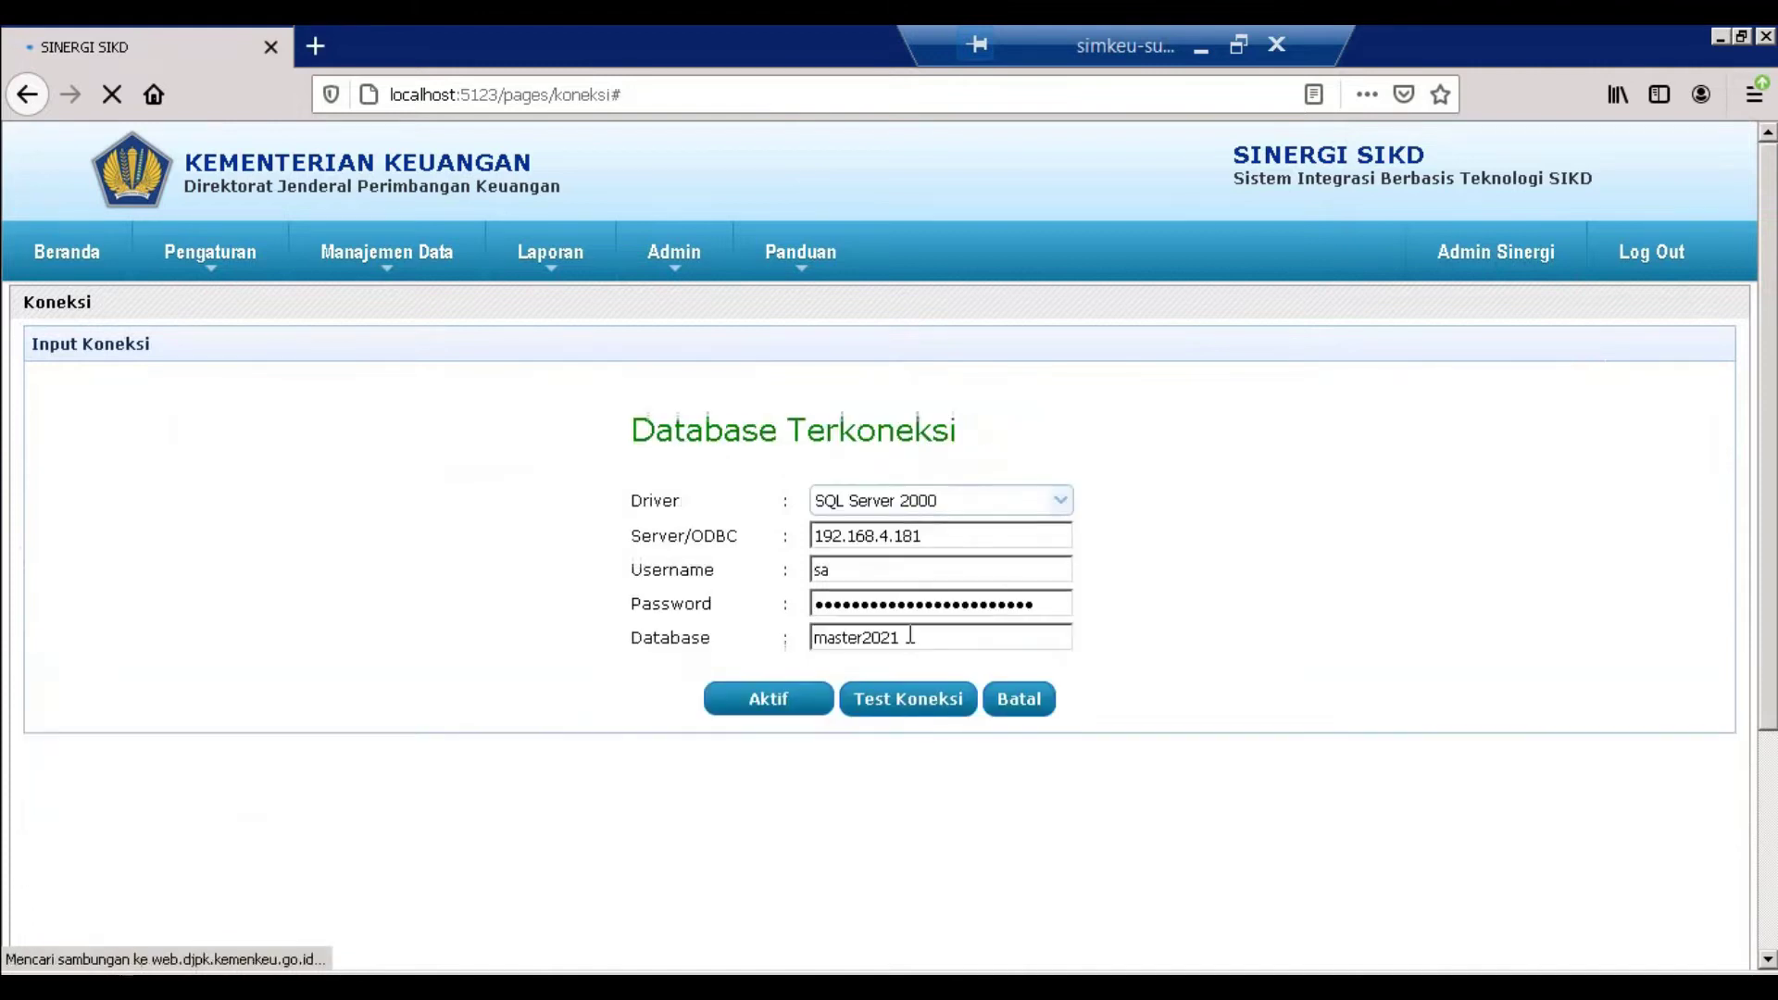
left_click(788, 706)
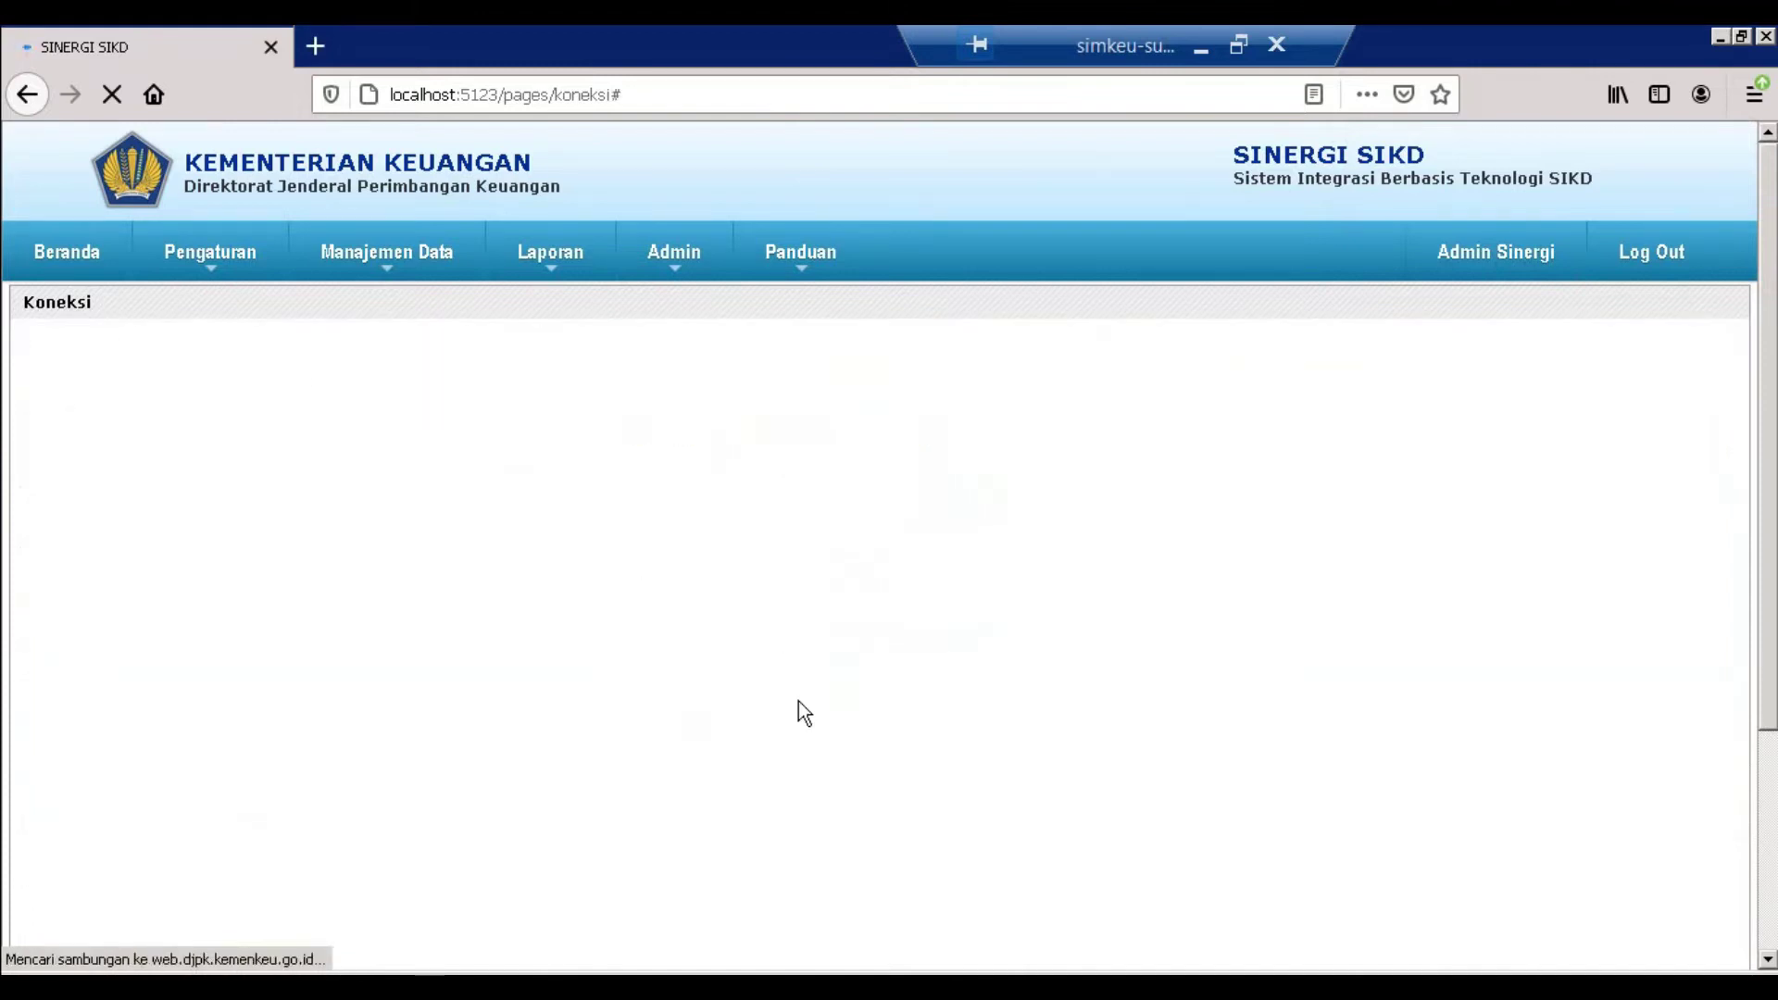
left_click(913, 619)
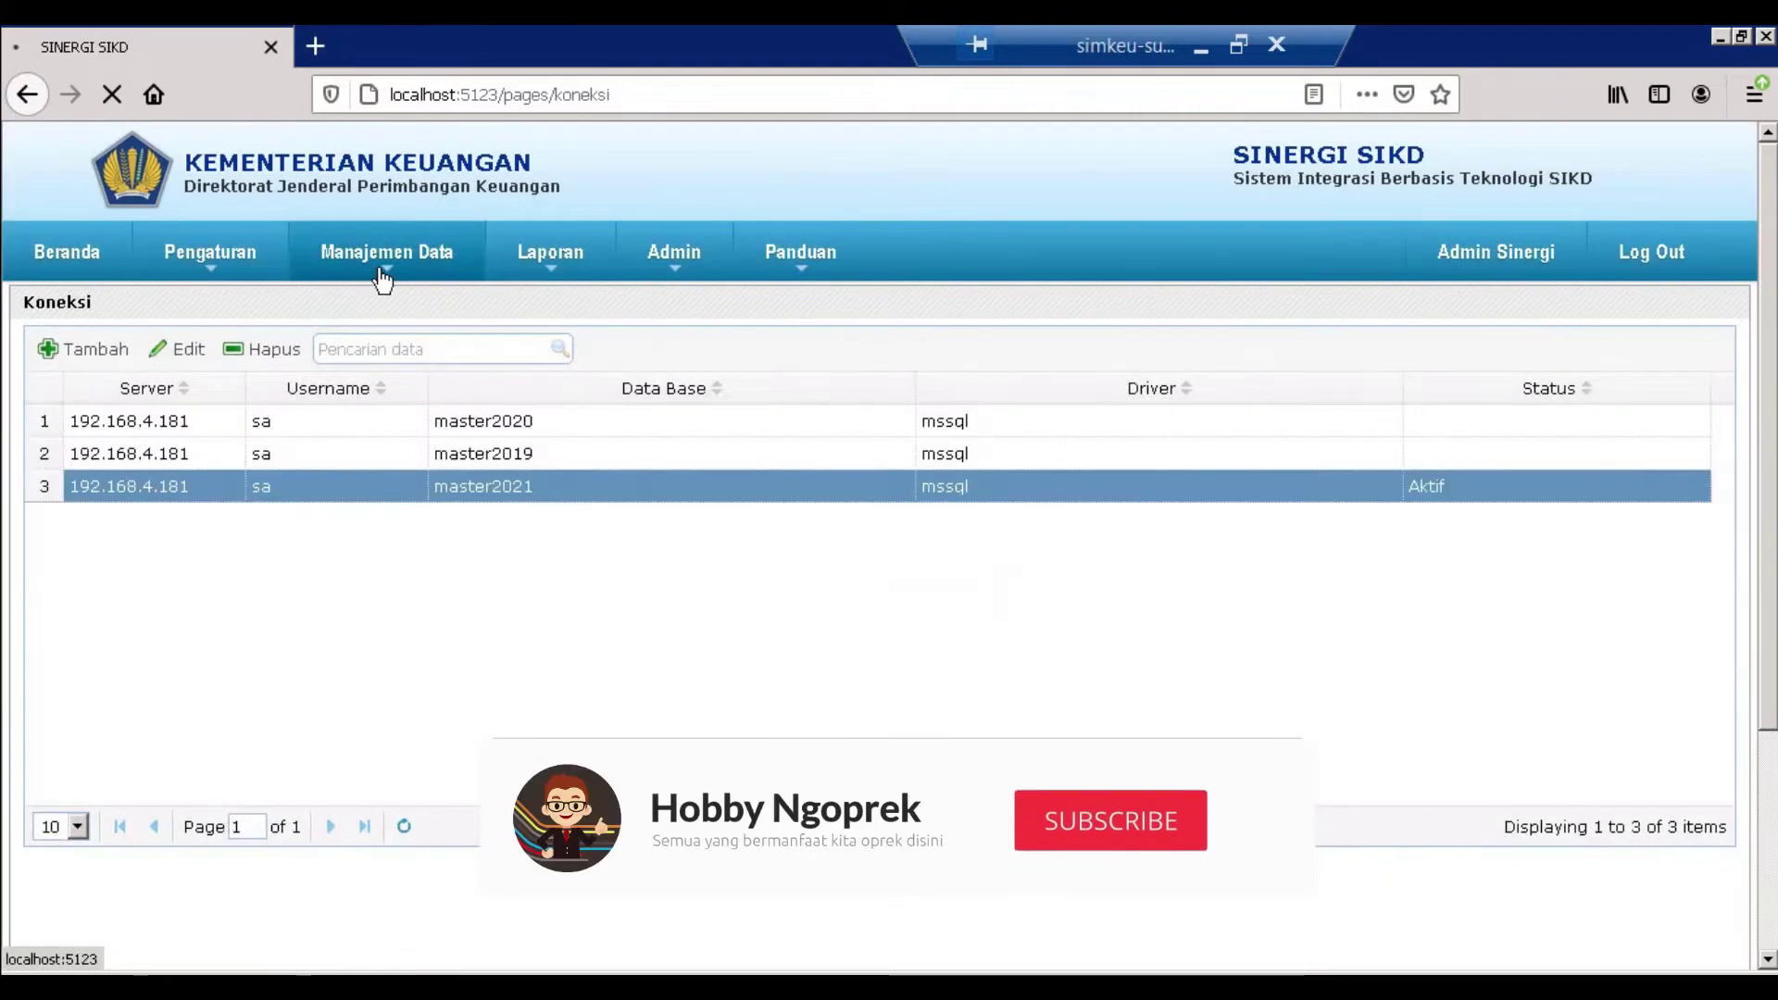
Step: Process the initial DTH/RTH data settings with the period Januari for 2021, and decline saving the login
mouse_move(382, 278)
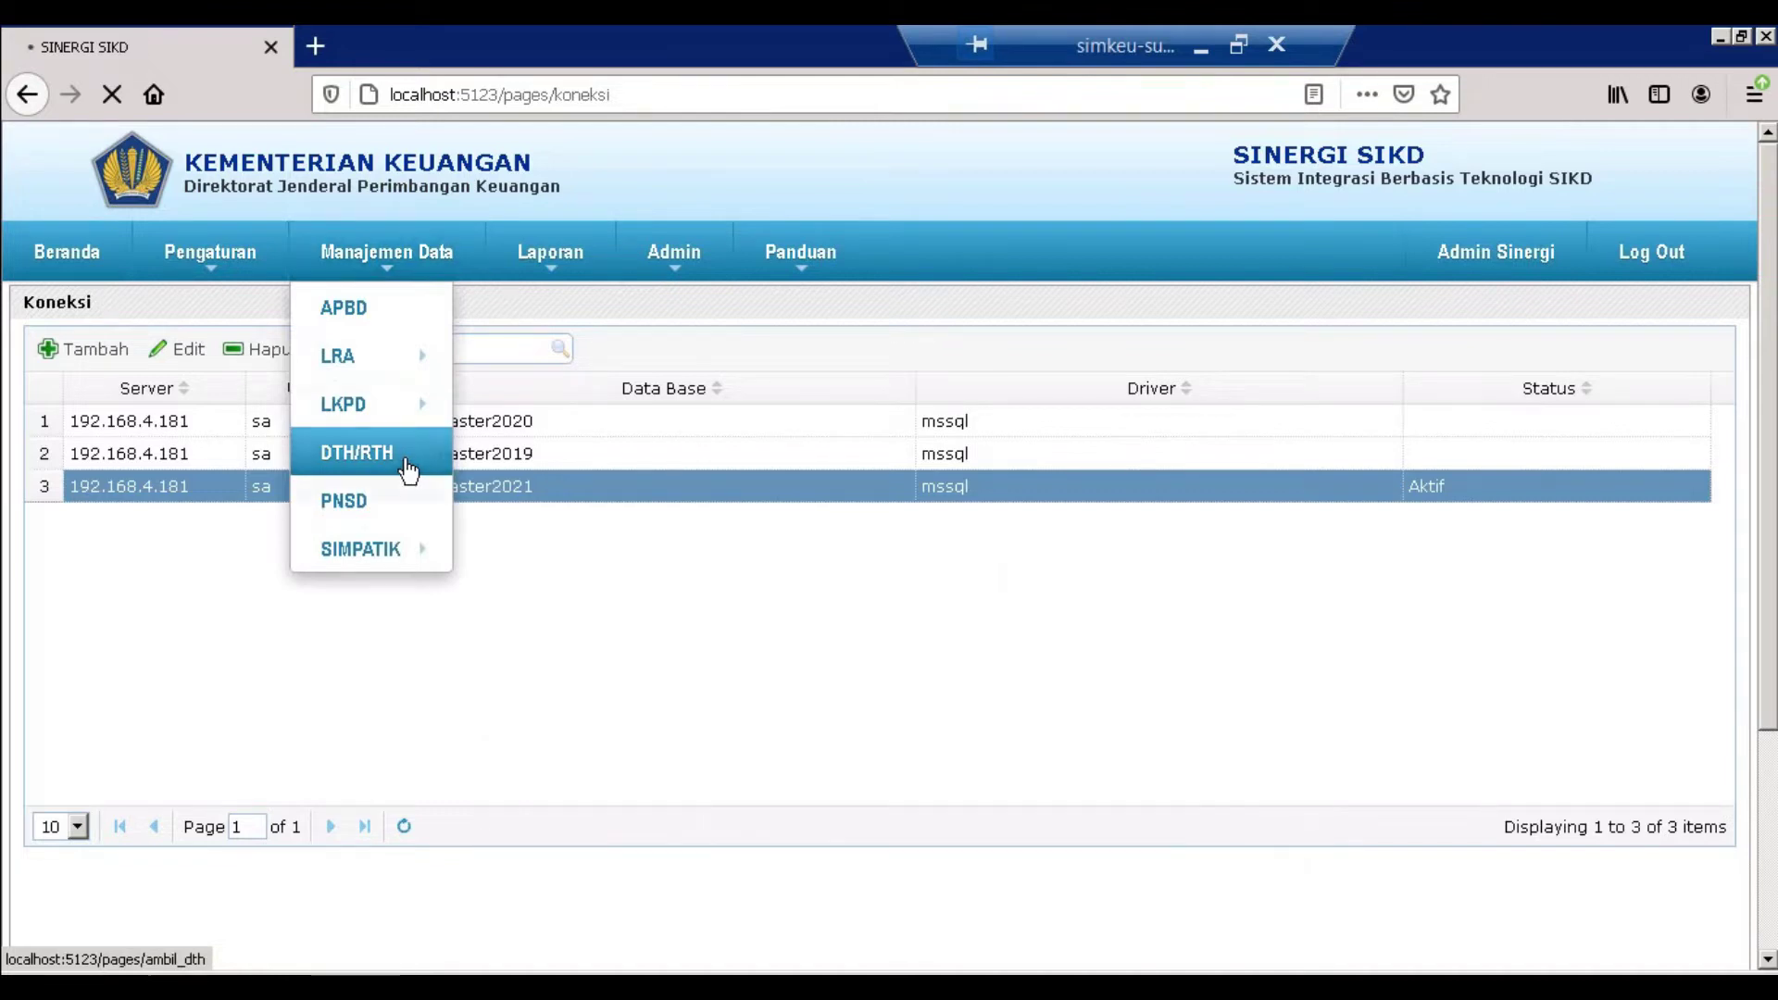
left_click(375, 468)
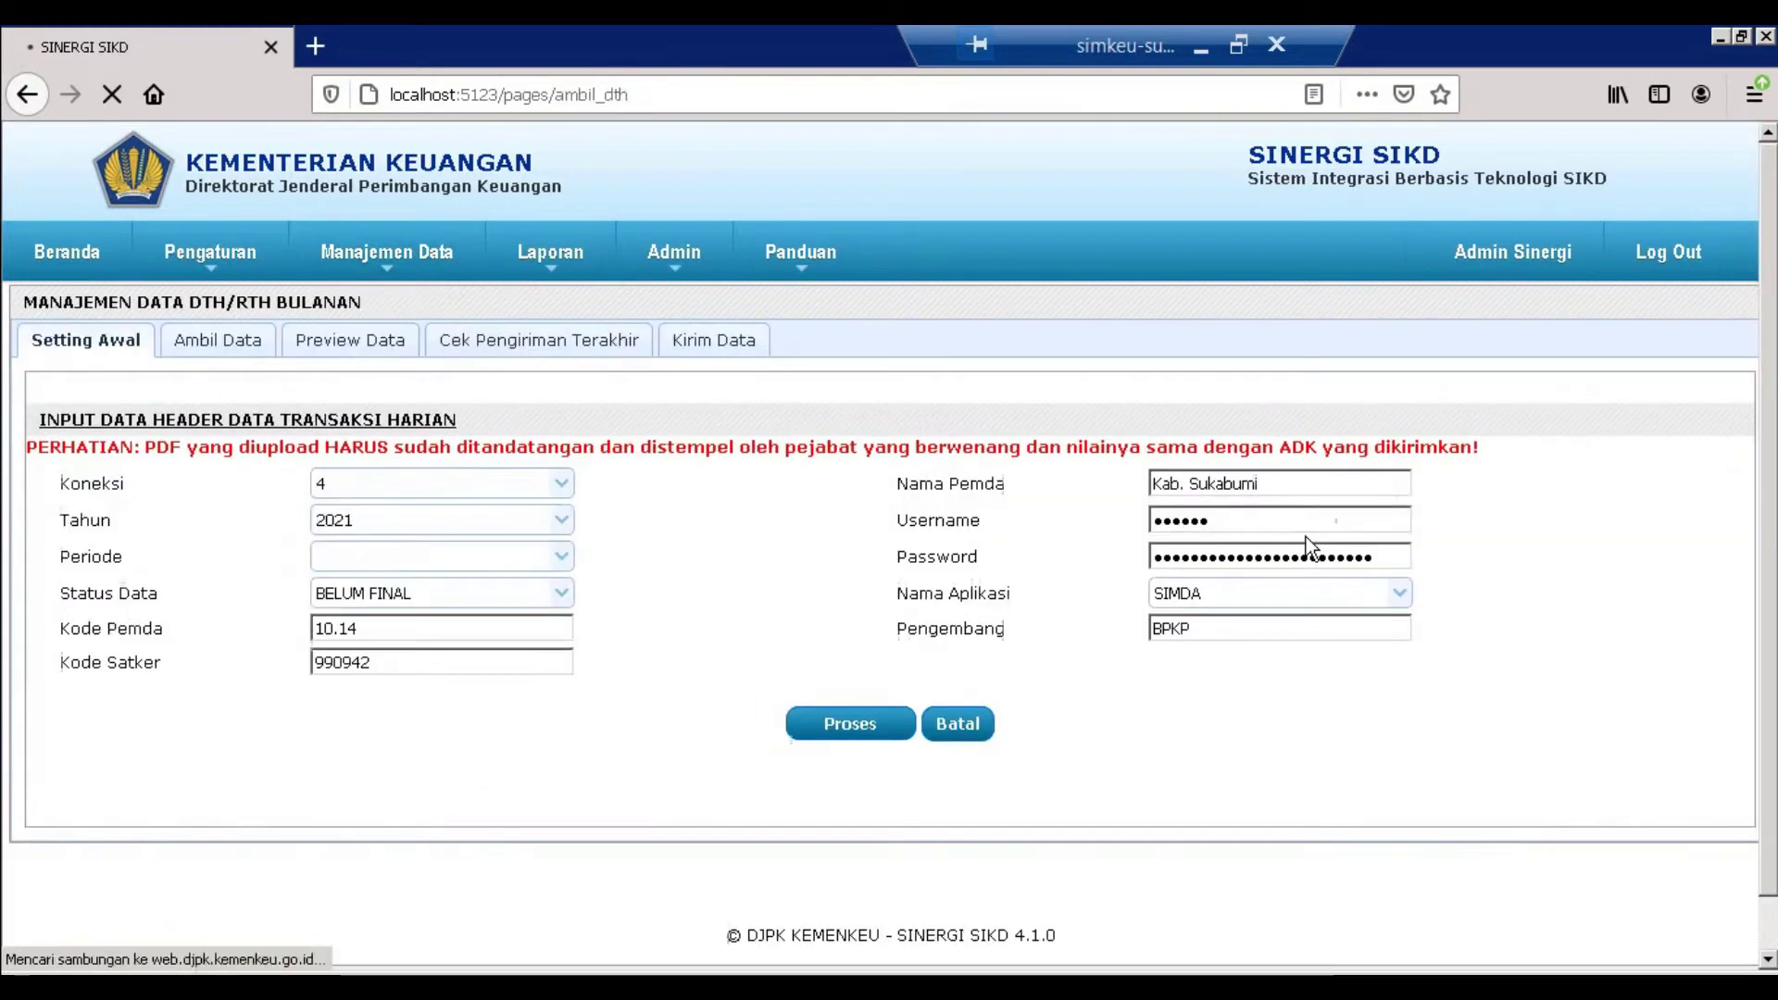
left_click(560, 557)
left_click(442, 587)
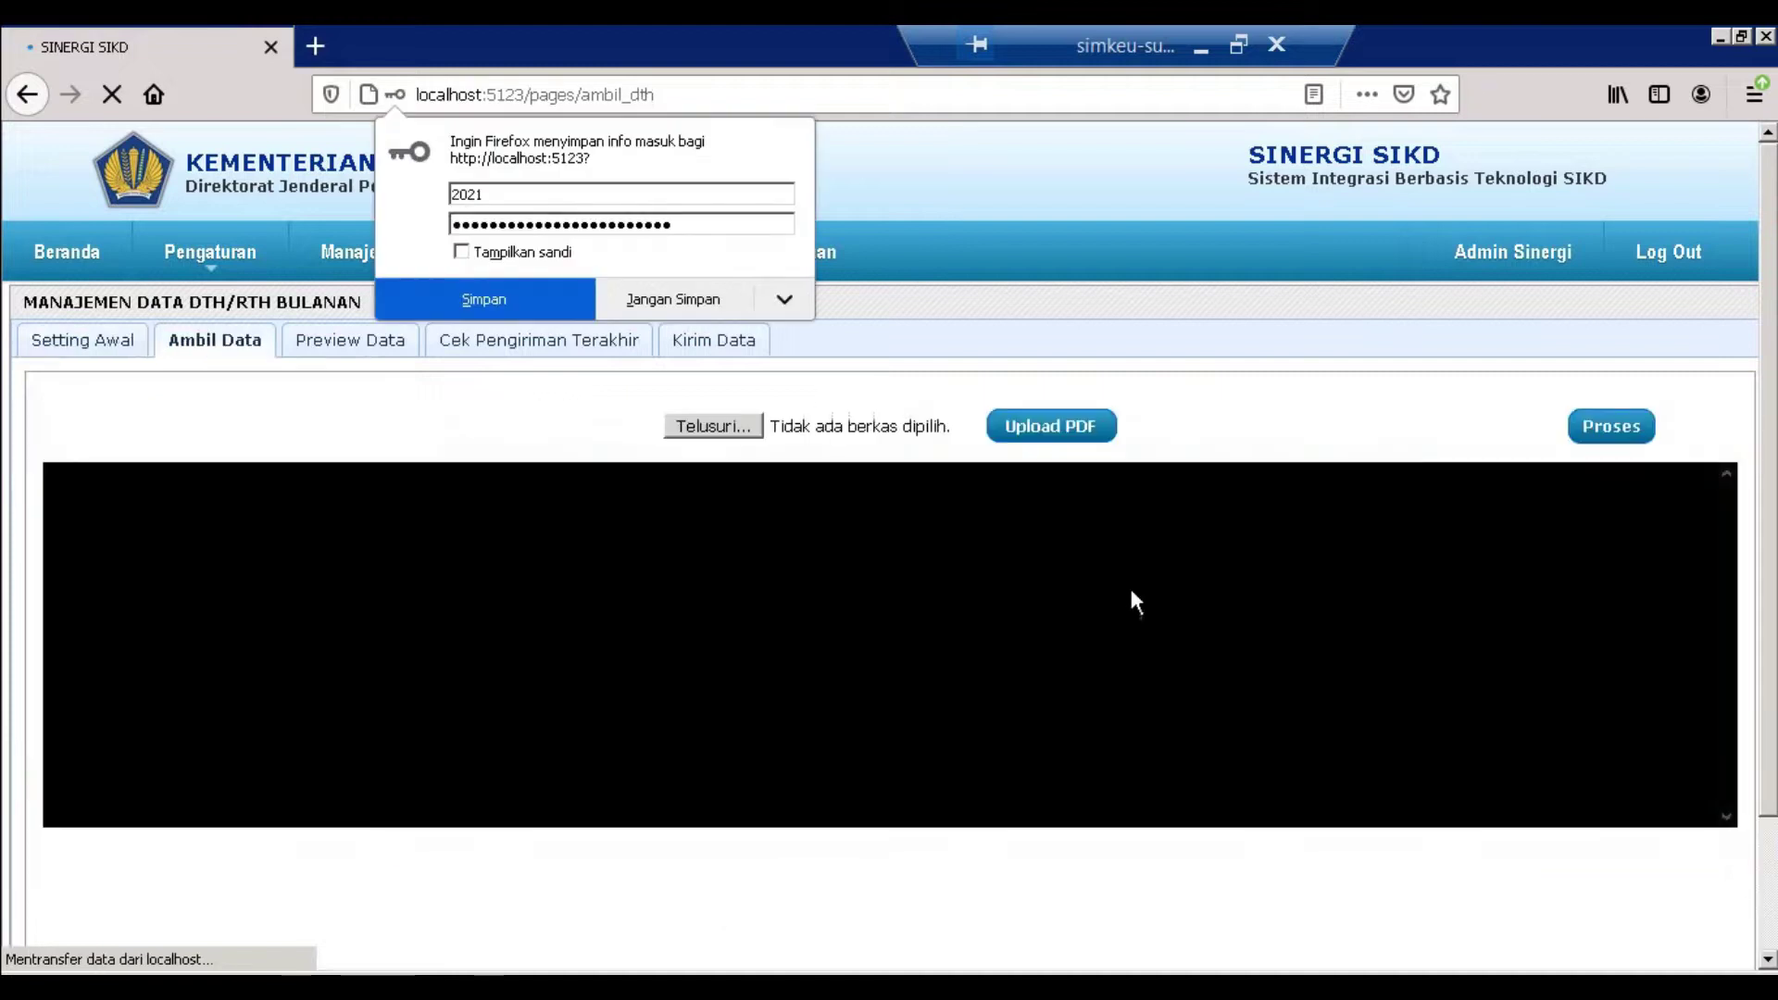
left_click(735, 309)
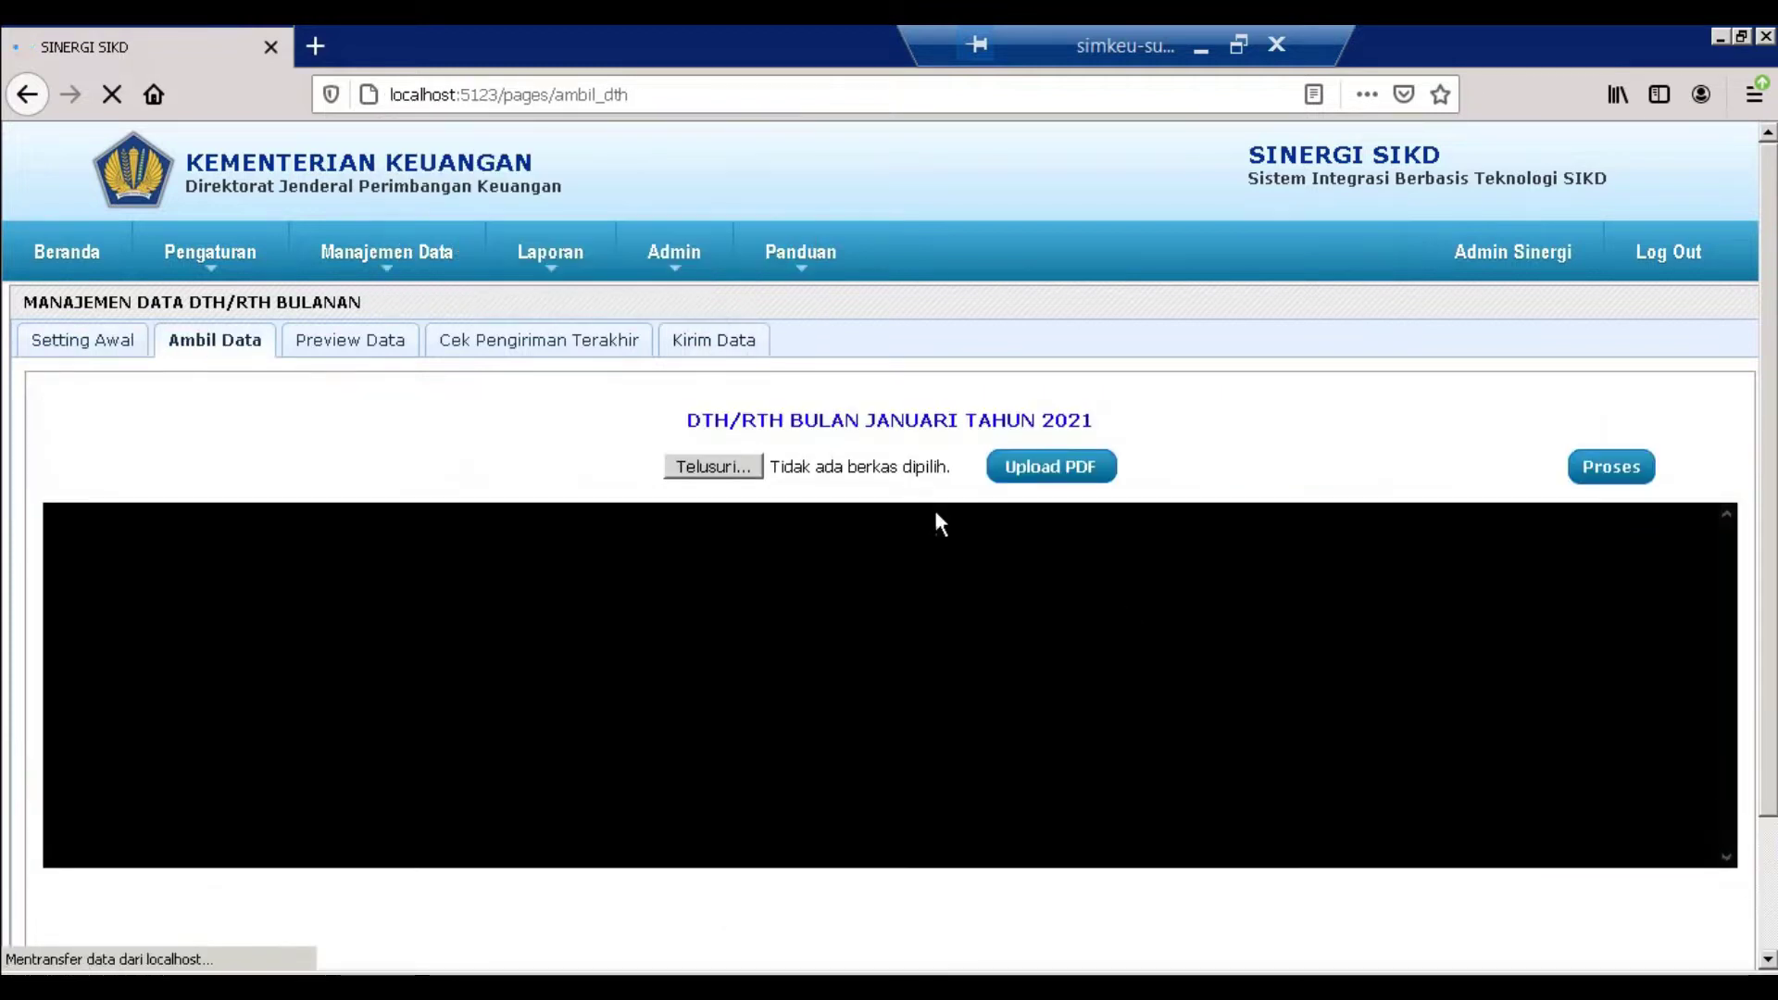
Step: Add the file DTH JAN 2021 to the documents folder, choose it and upload the PDF
left_click(713, 466)
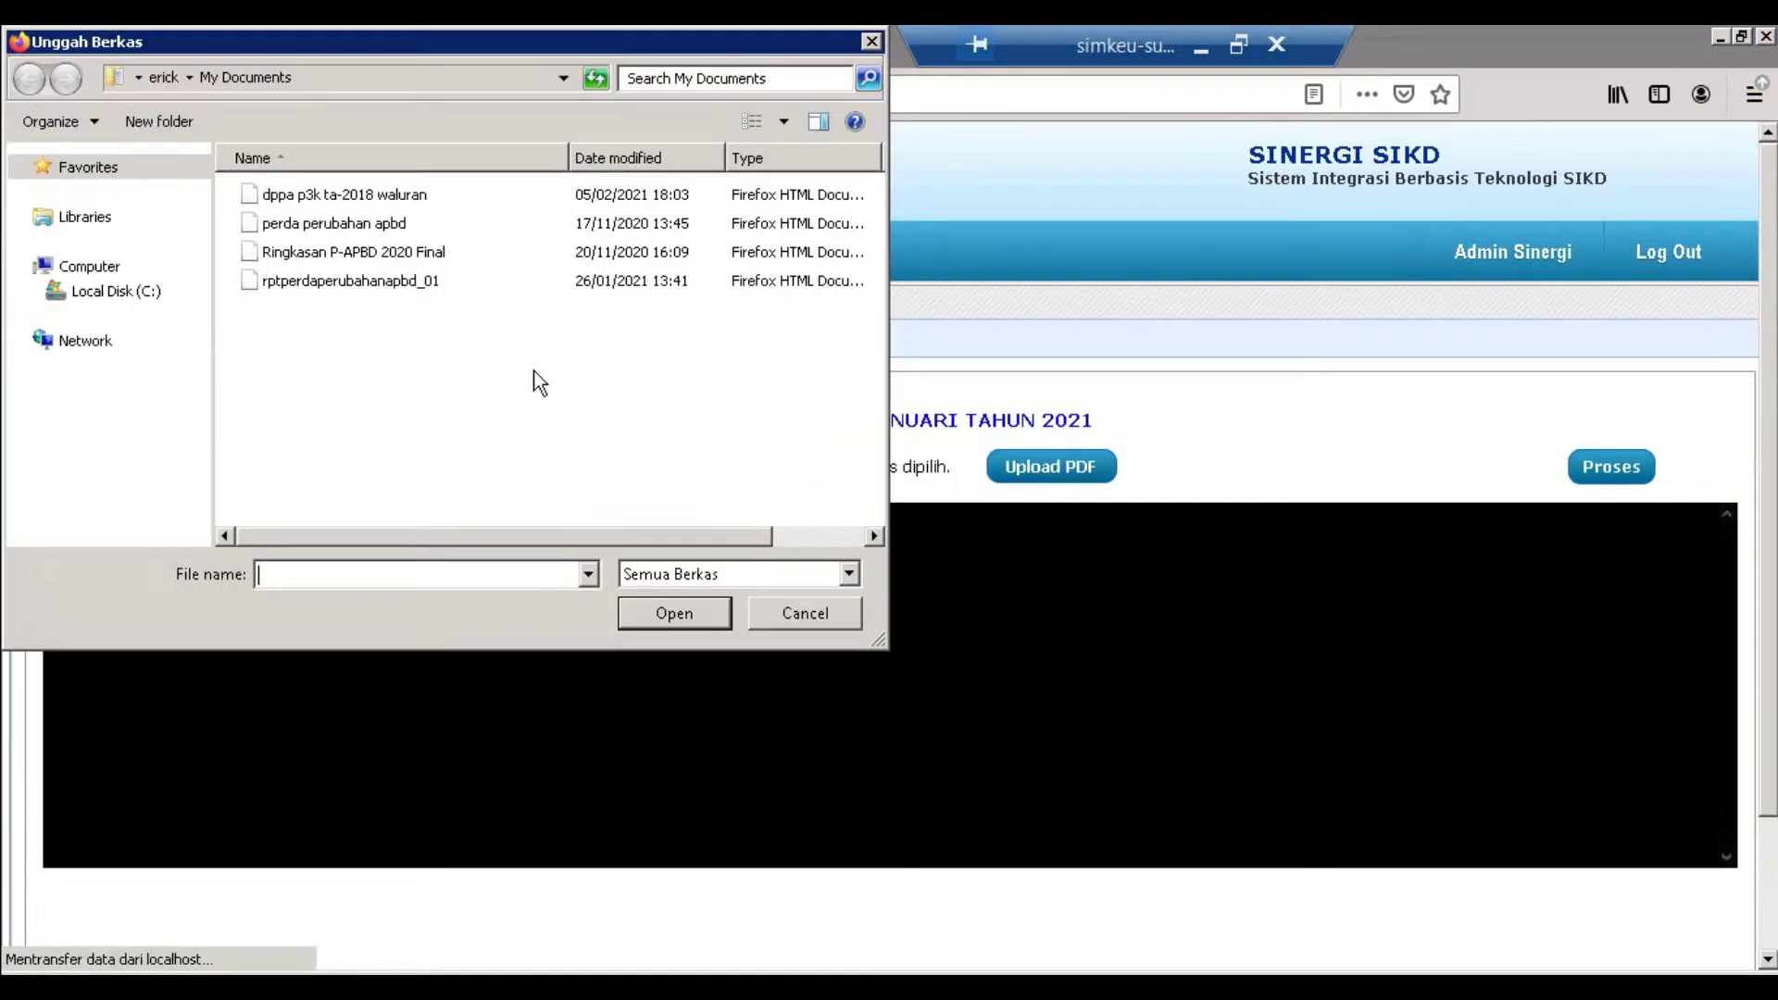
right_click(524, 365)
left_click(565, 476)
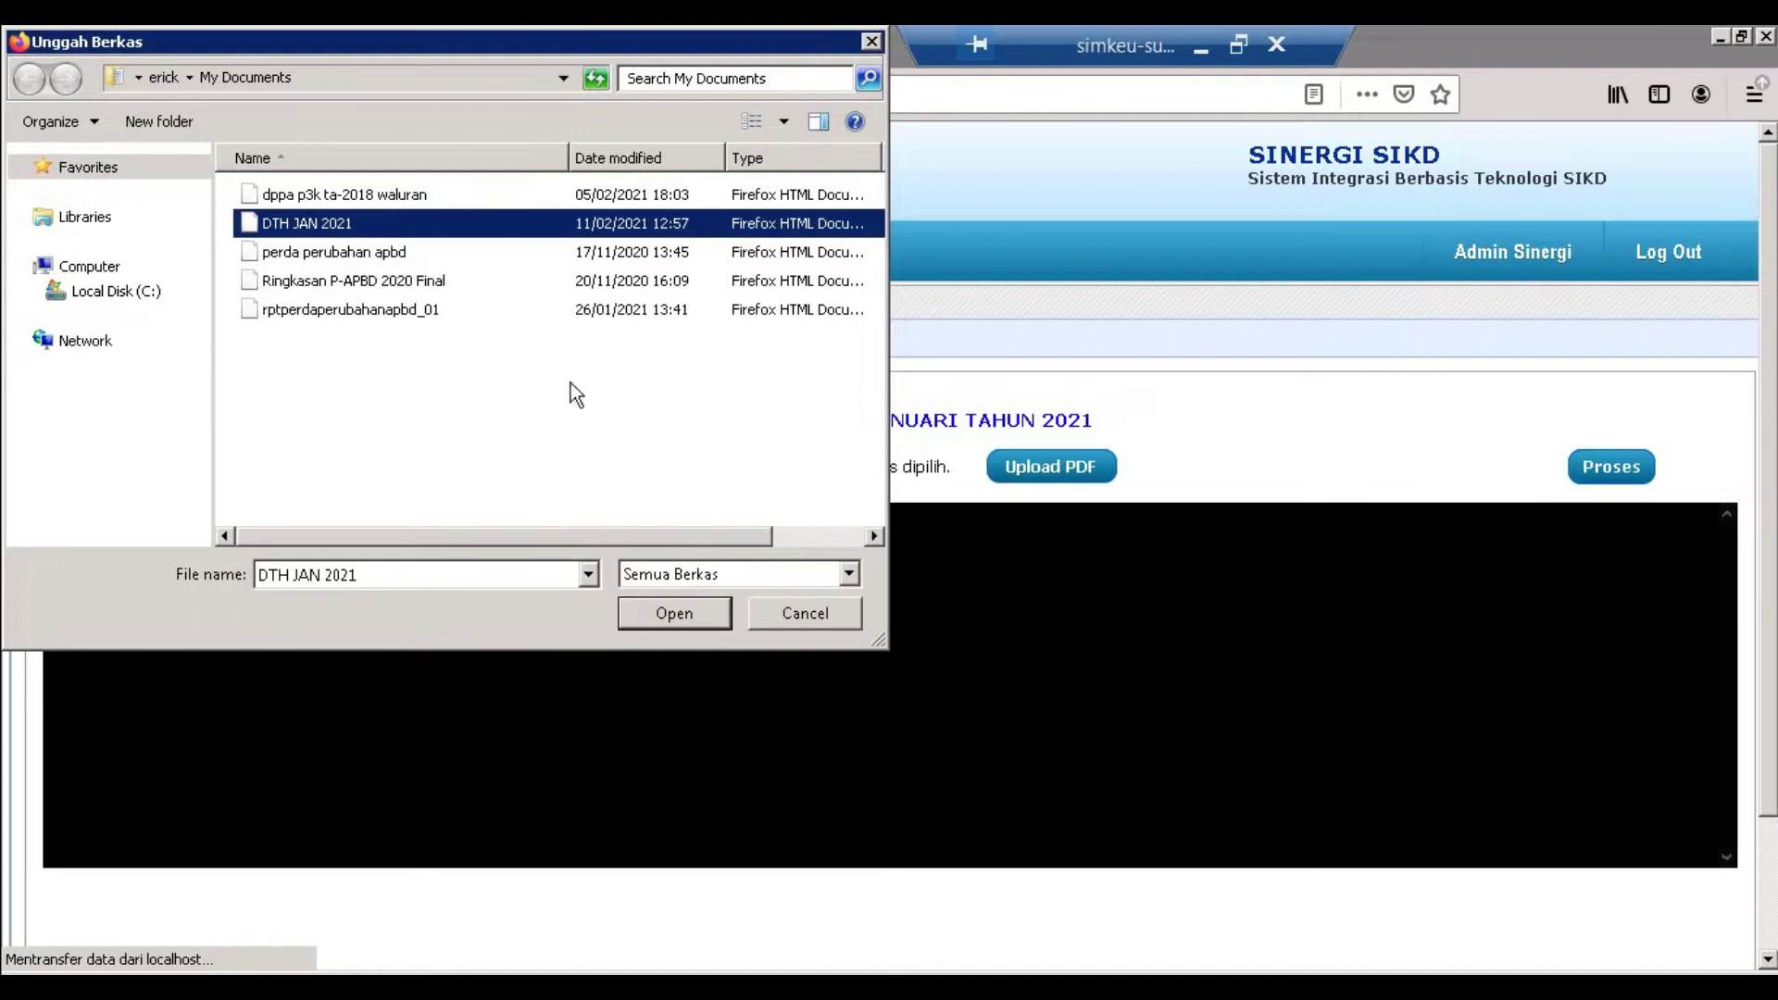
left_click(662, 619)
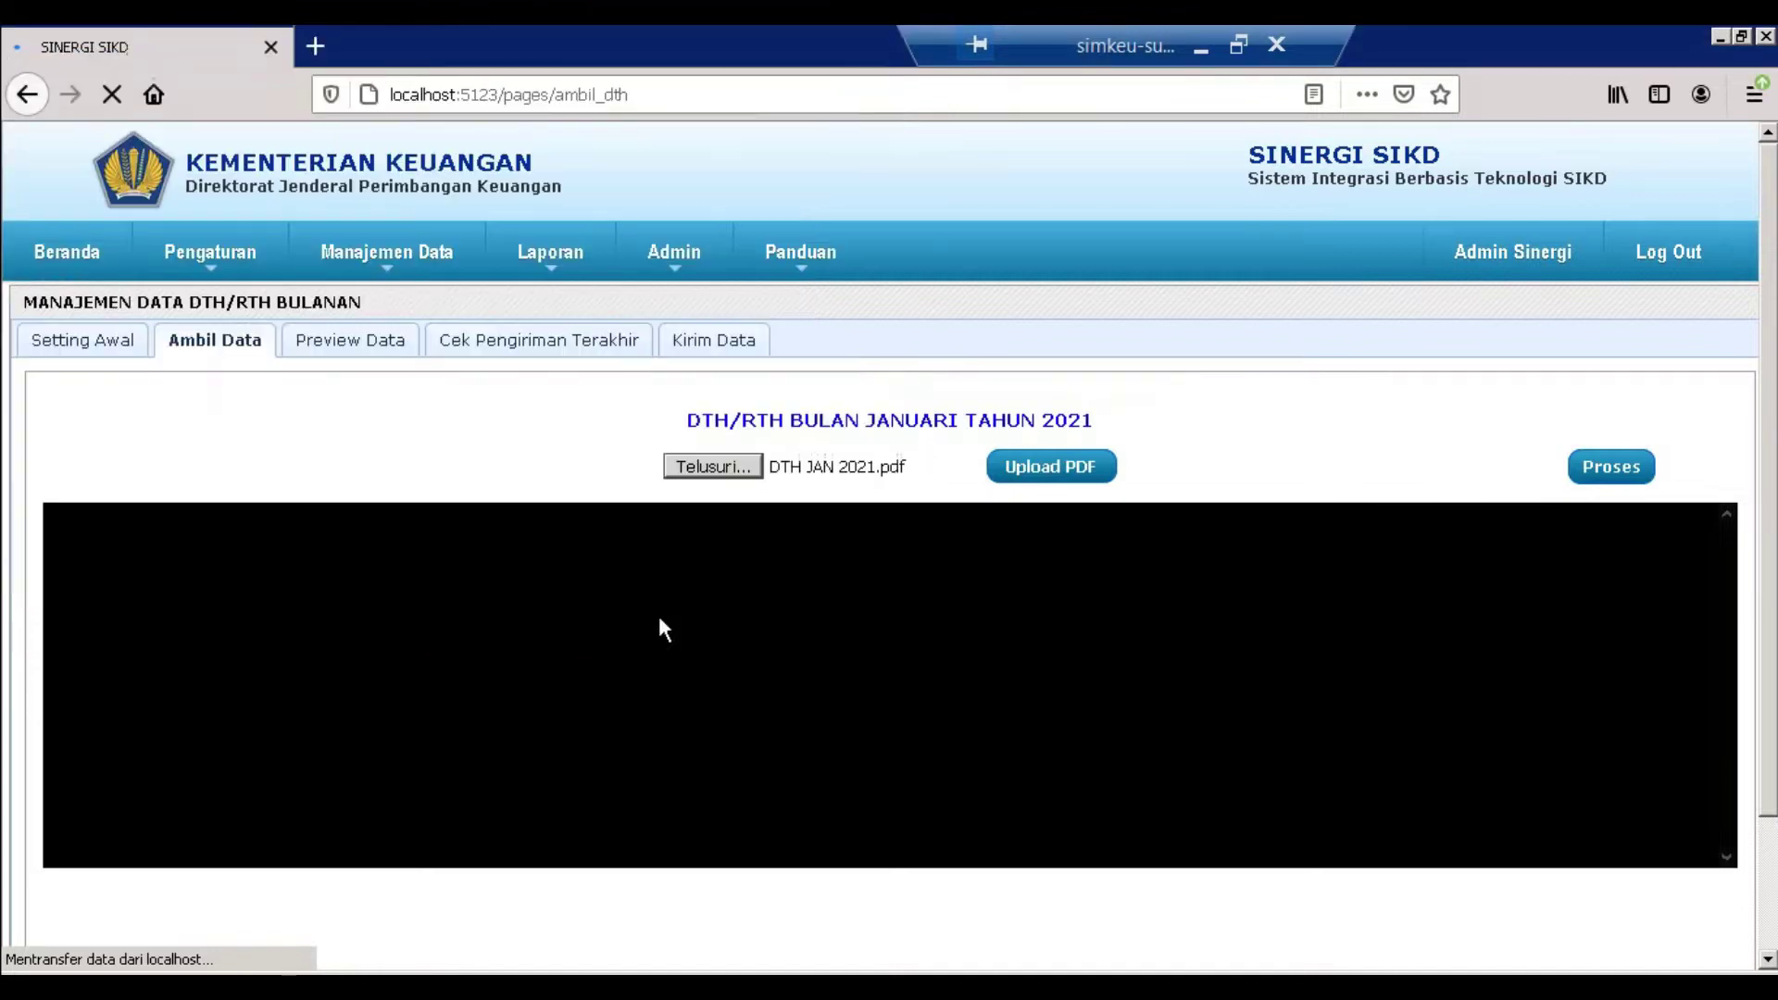
left_click(1081, 473)
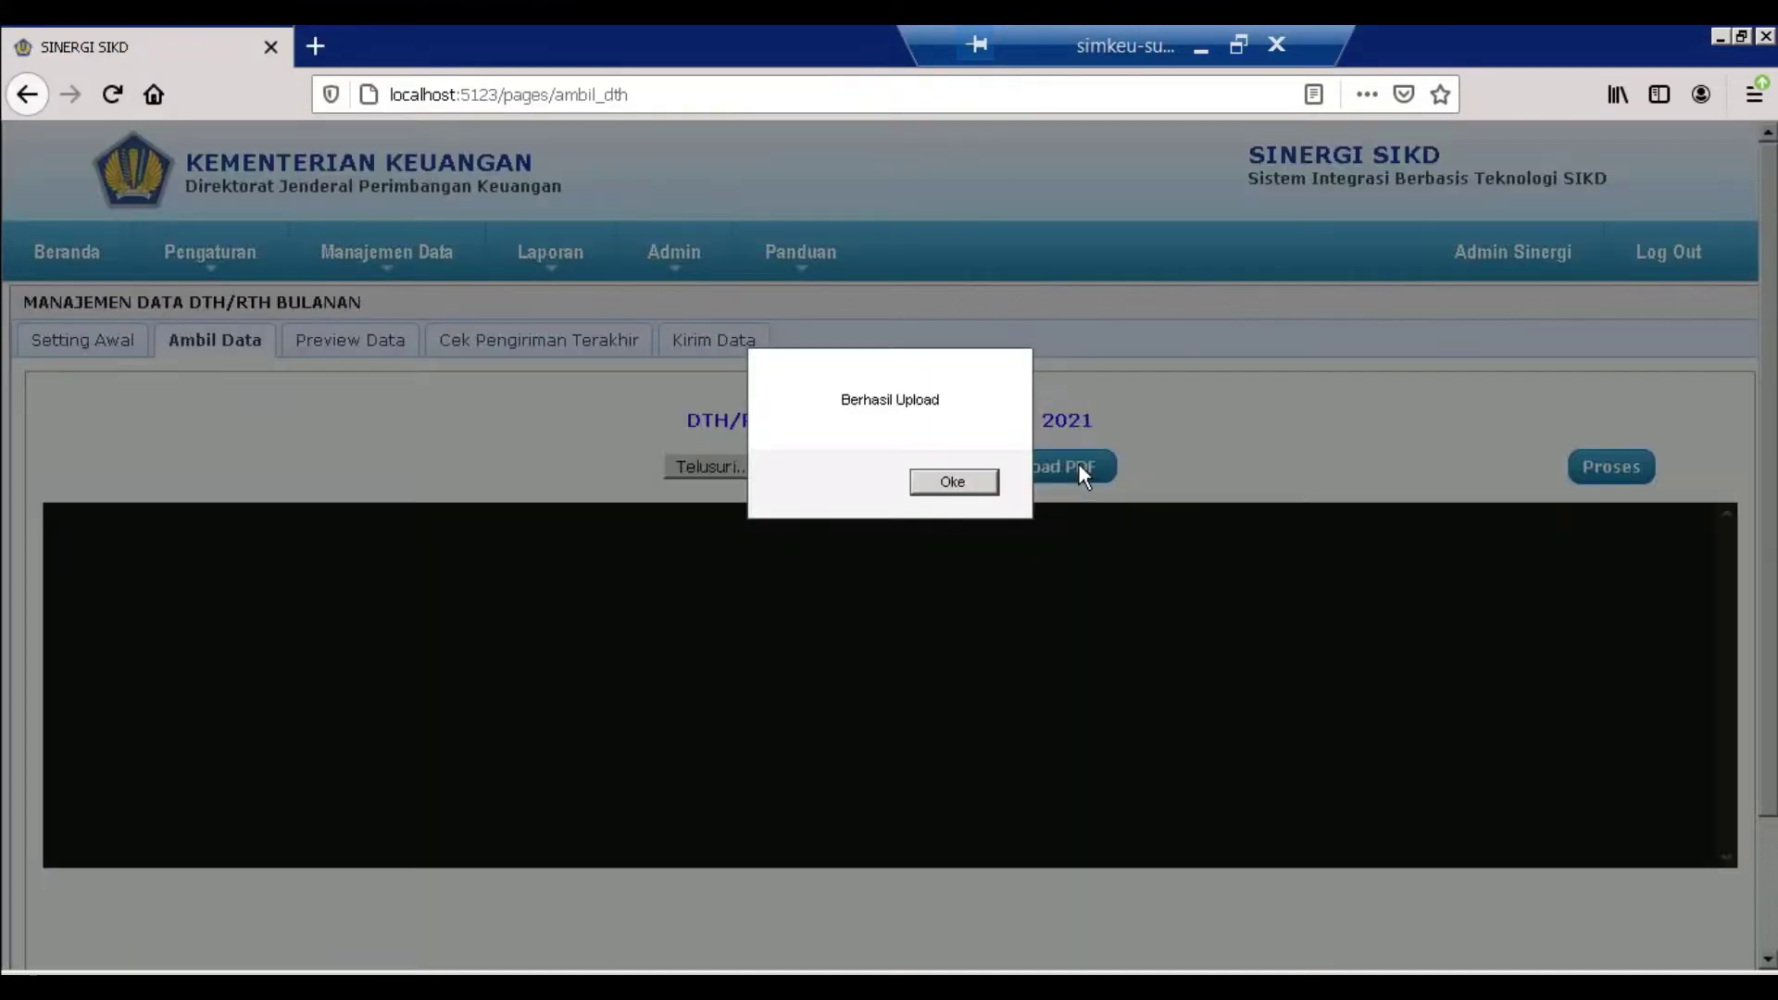
left_click(974, 476)
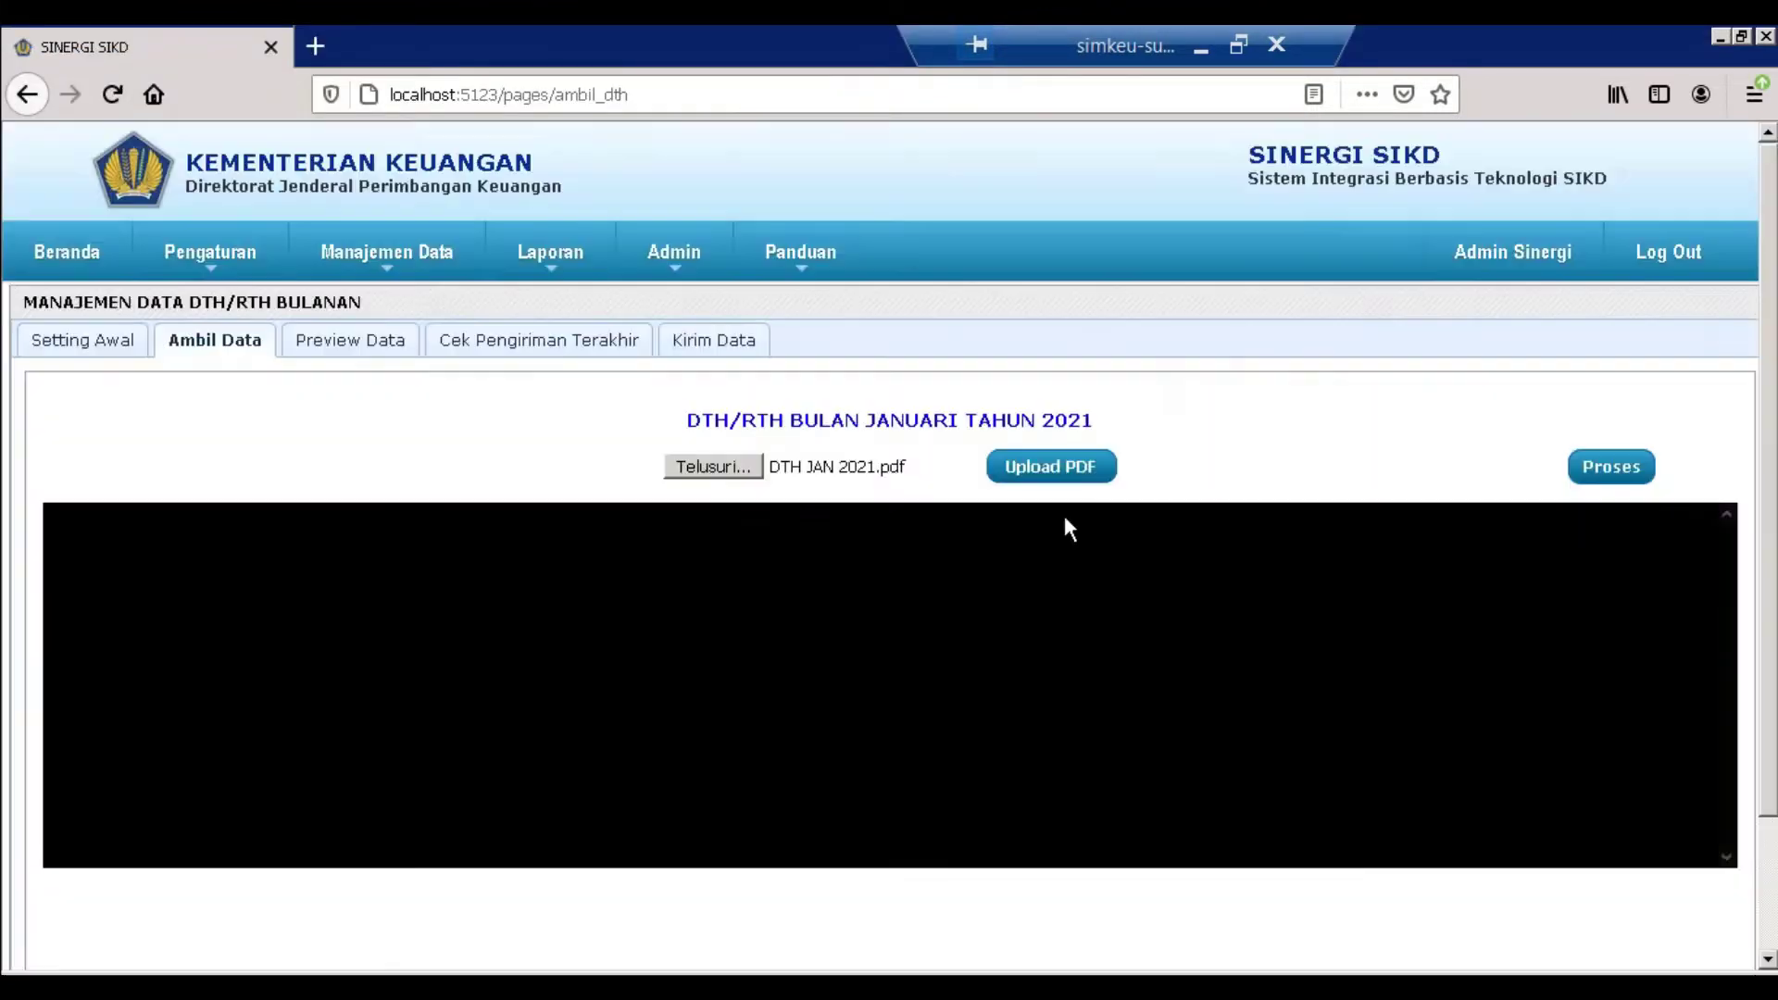
Step: Process the January 2021 DTH/RTH data and save it with the data status BELUM FINAL
left_click(1604, 479)
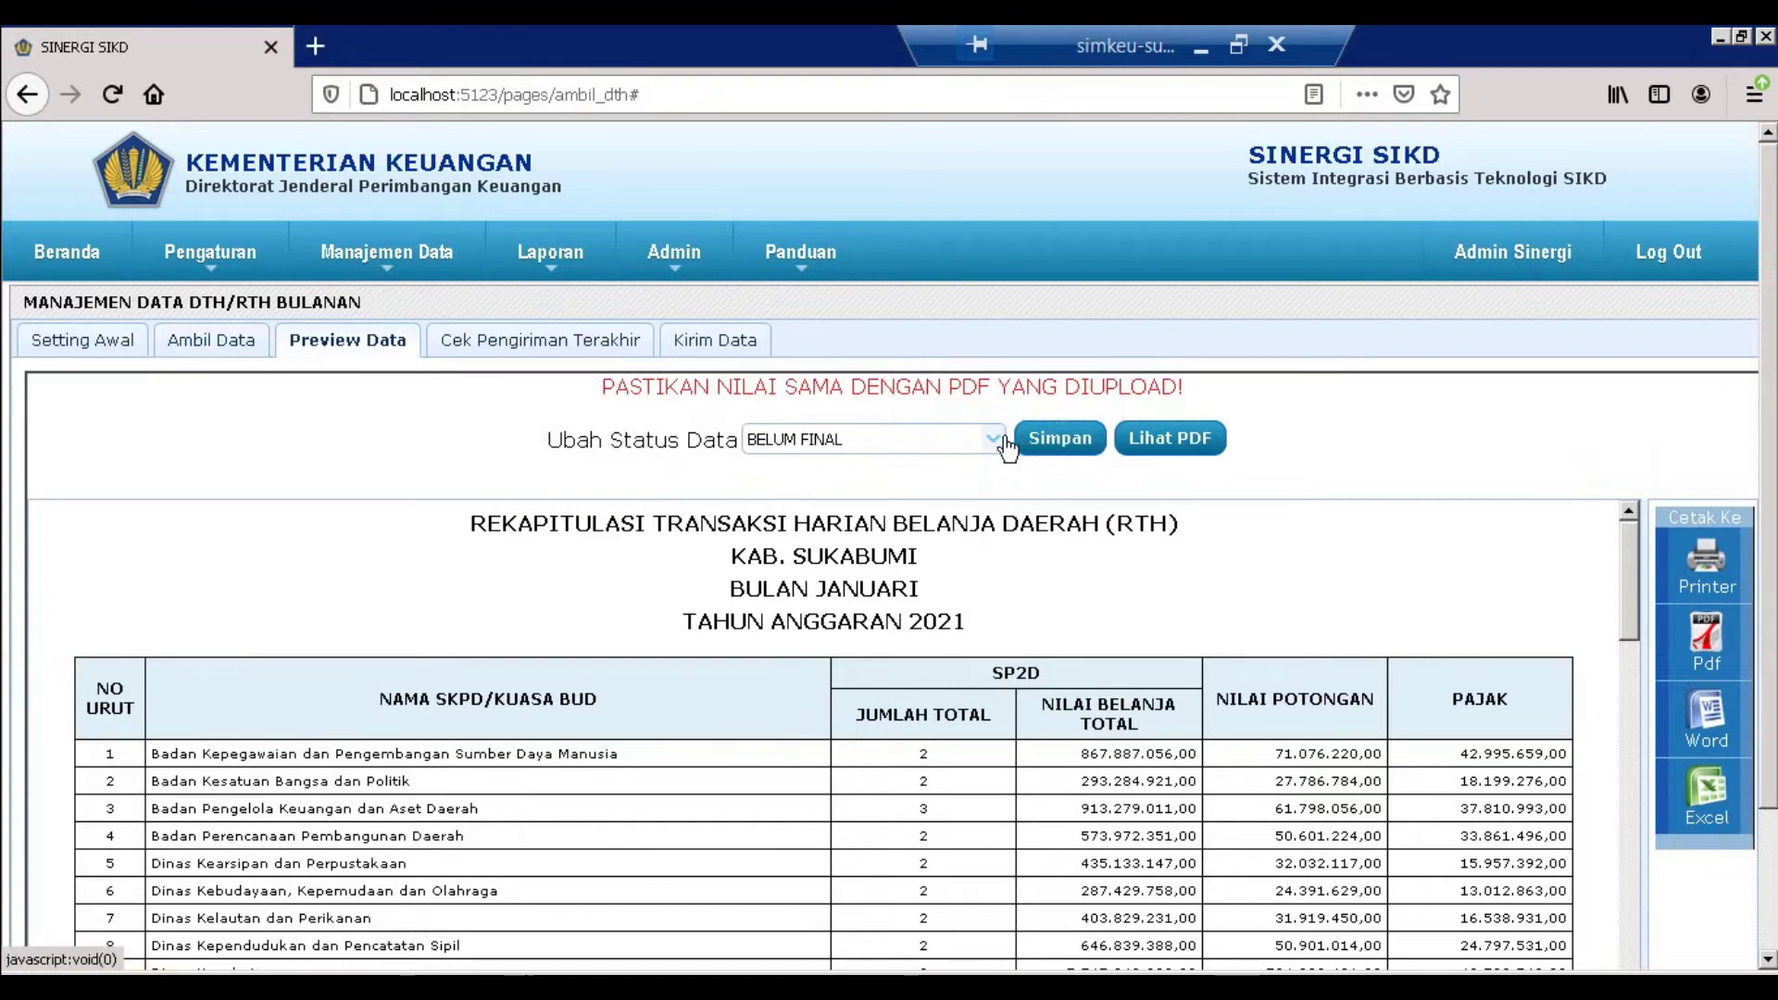
left_click(1041, 458)
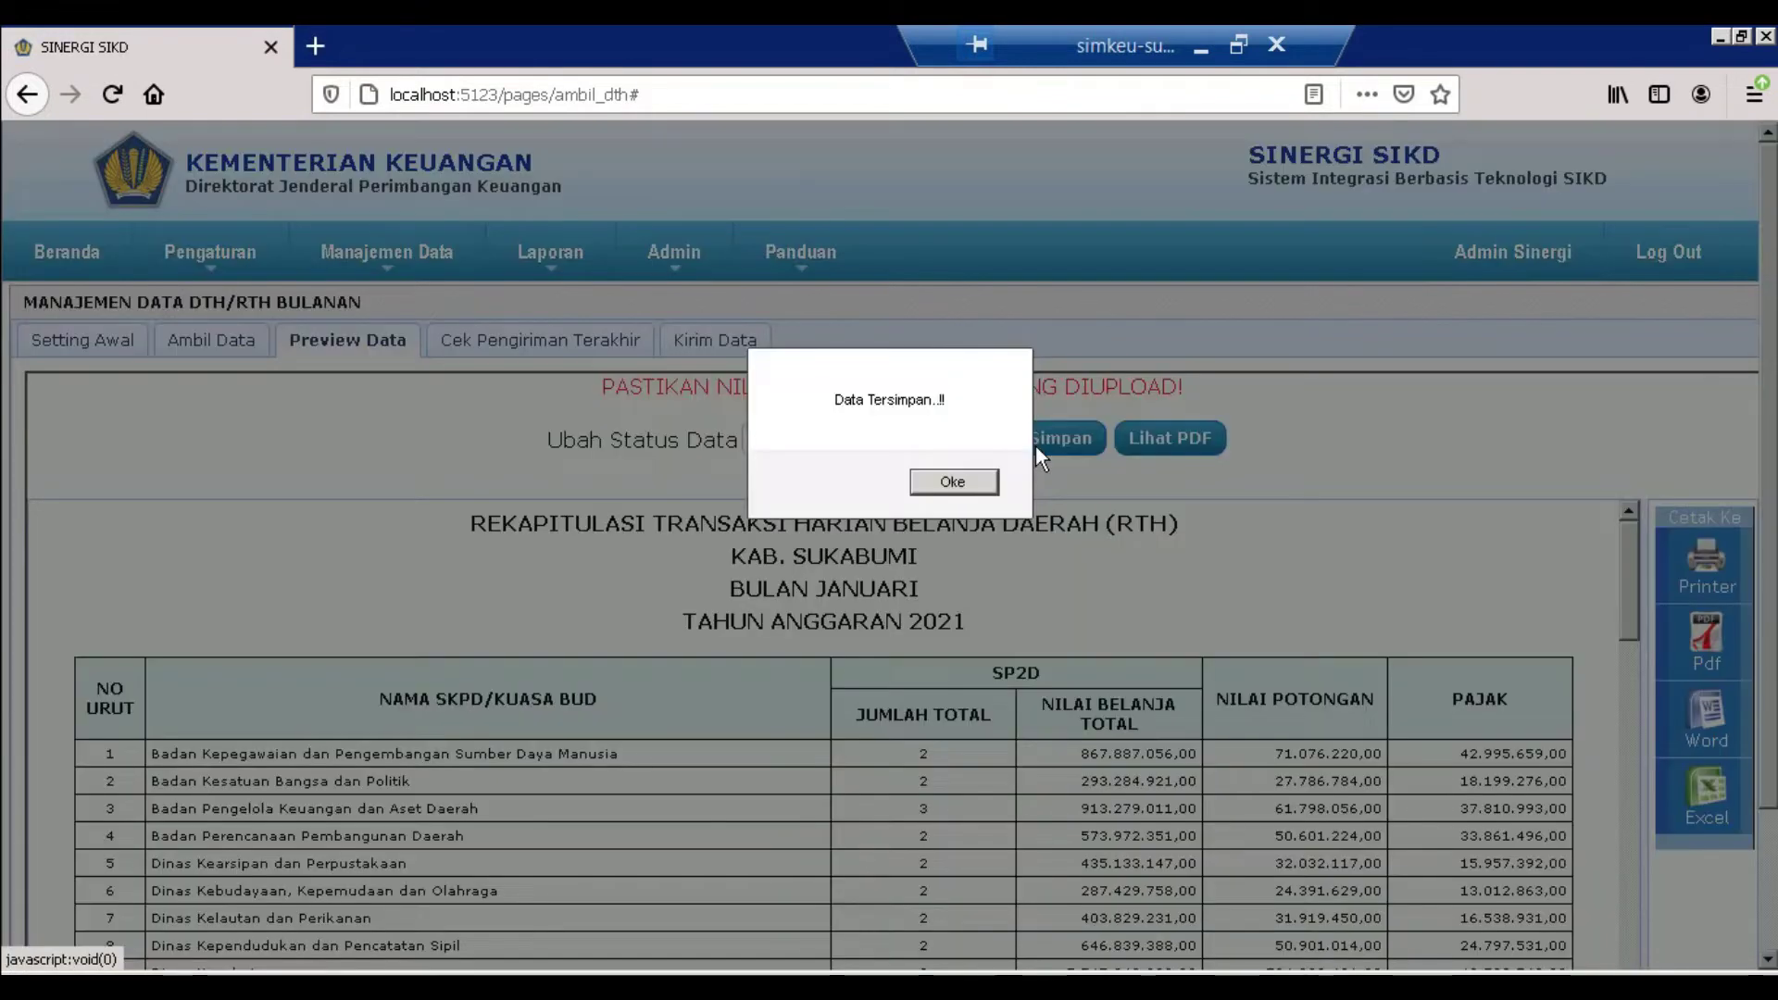
left_click(980, 482)
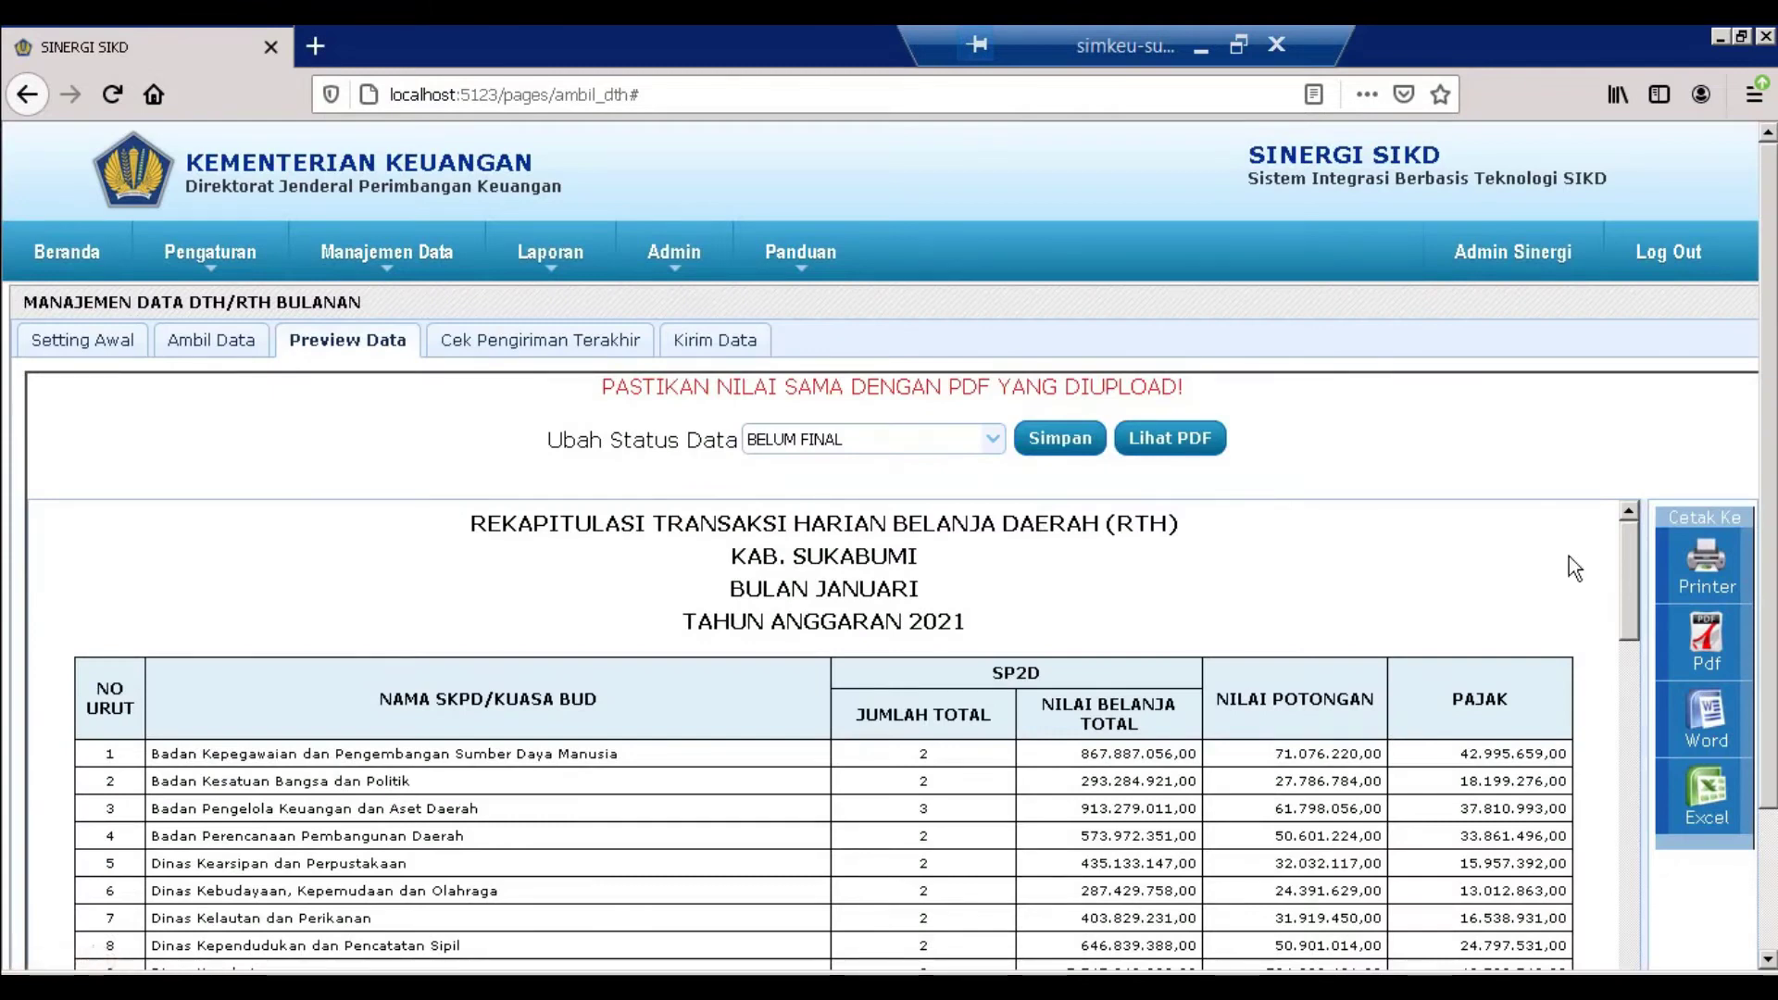
Step: Review the RTH recapitulation for January 2021 down to its total row
scroll(1569, 565, "down", 5)
scroll(1636, 615, "down", 12)
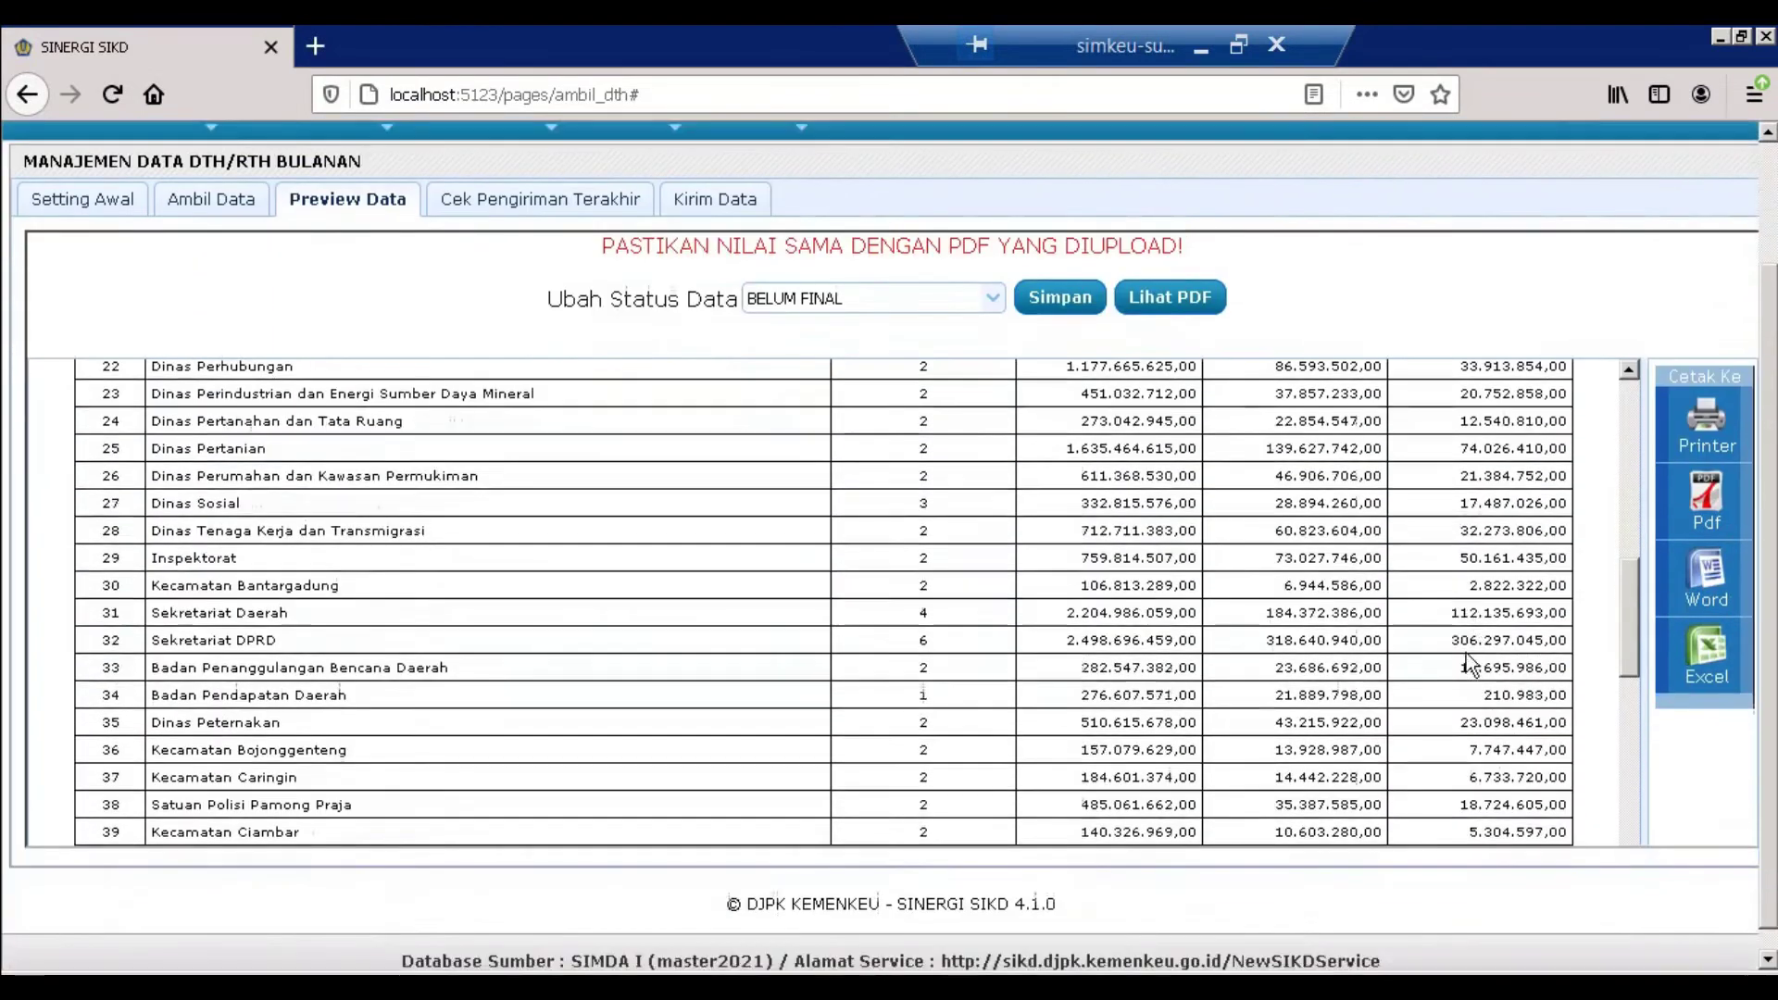
scroll(1467, 659, "down", 12)
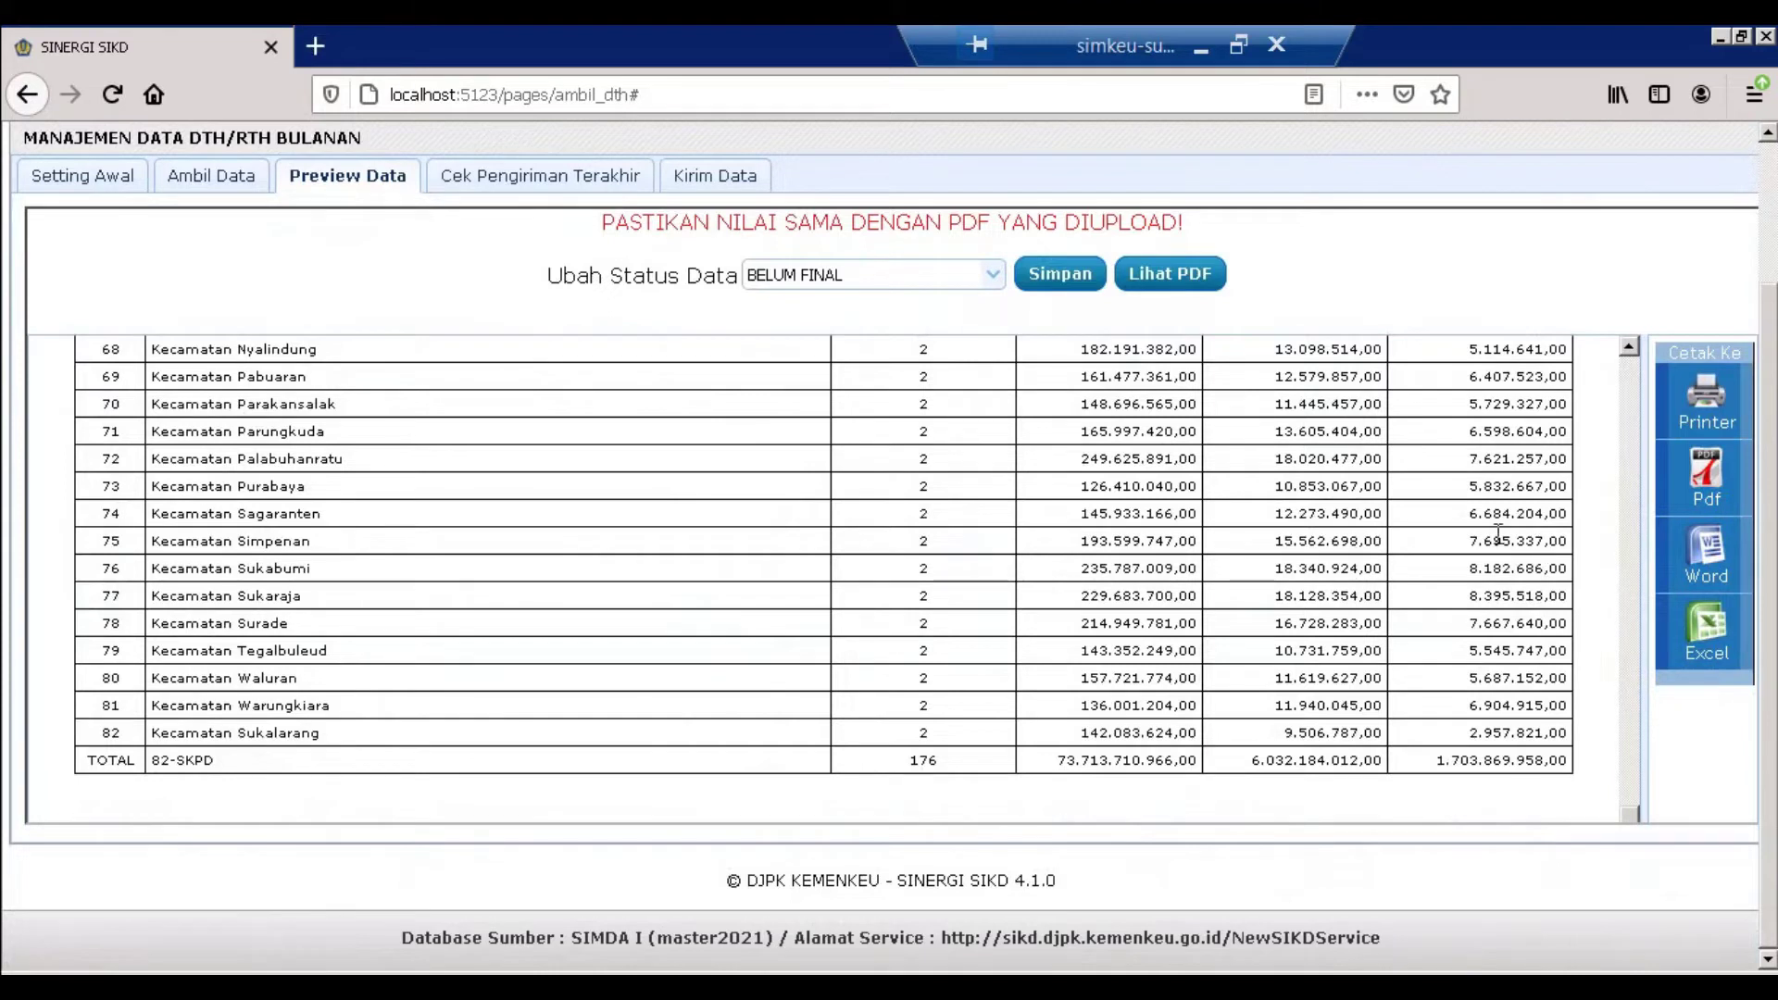
scroll(1498, 535, "up", 2)
Step: Check the last delivery information and send the January 2021 DTH/RTH data
left_click(584, 285)
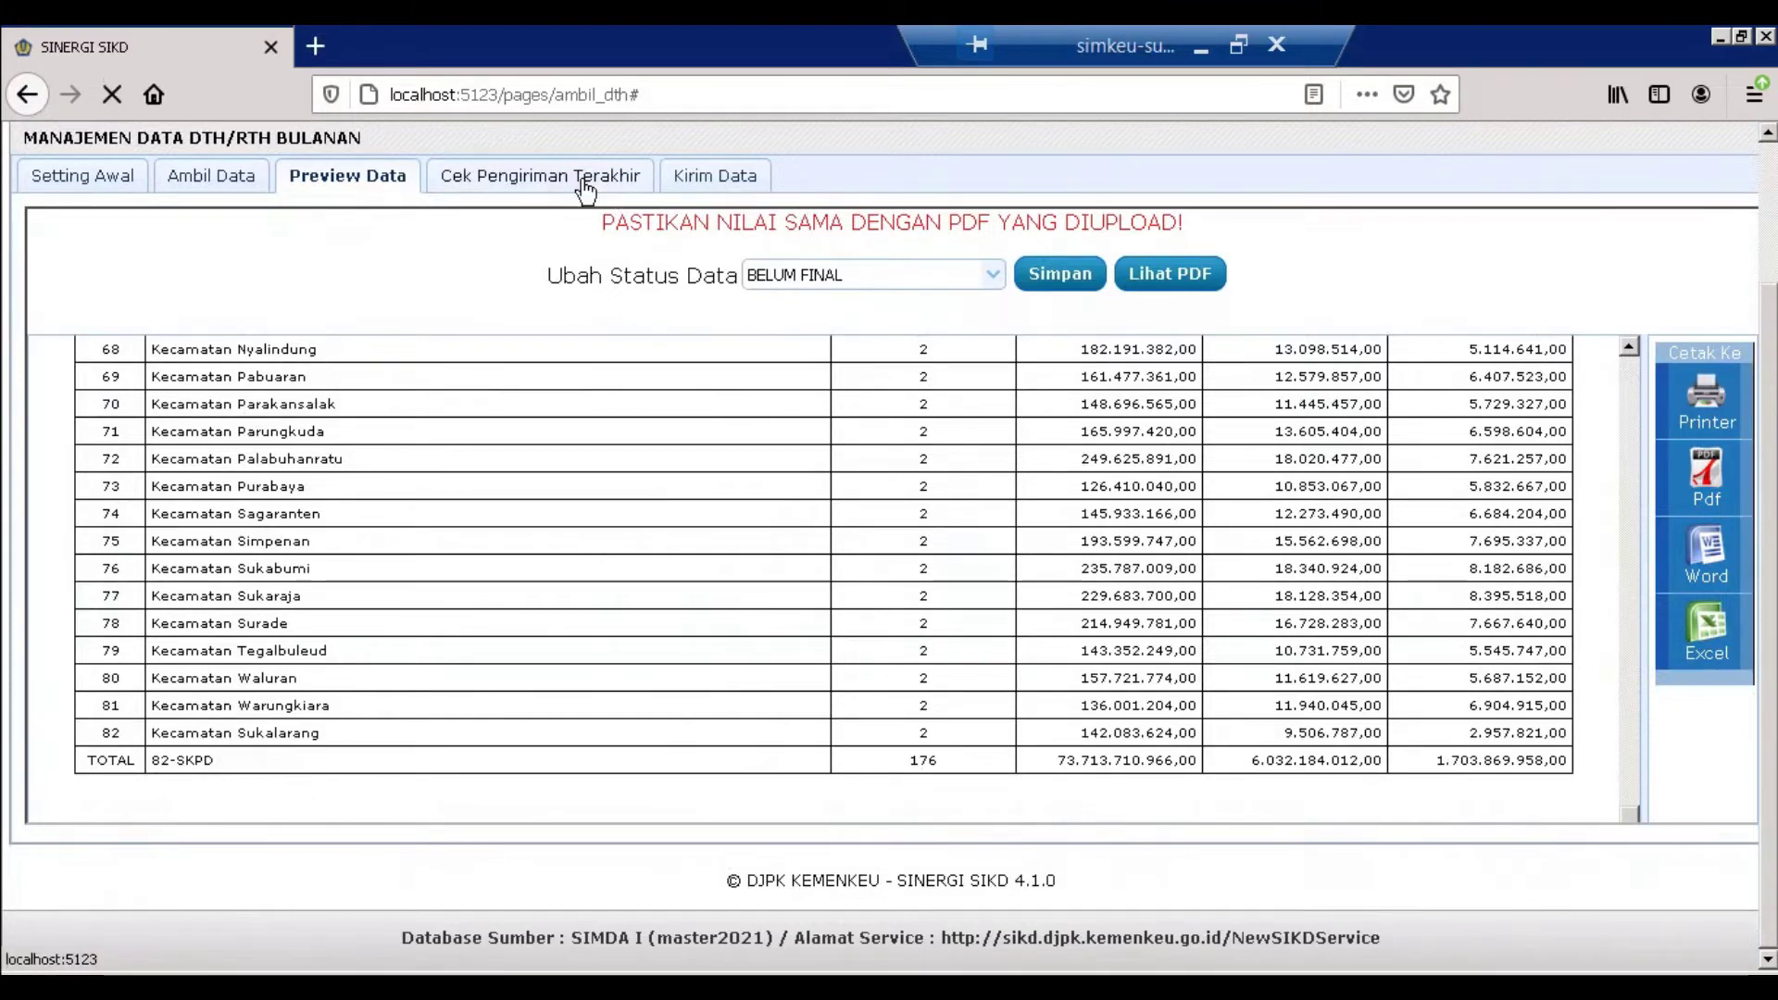
mouse_move(586, 192)
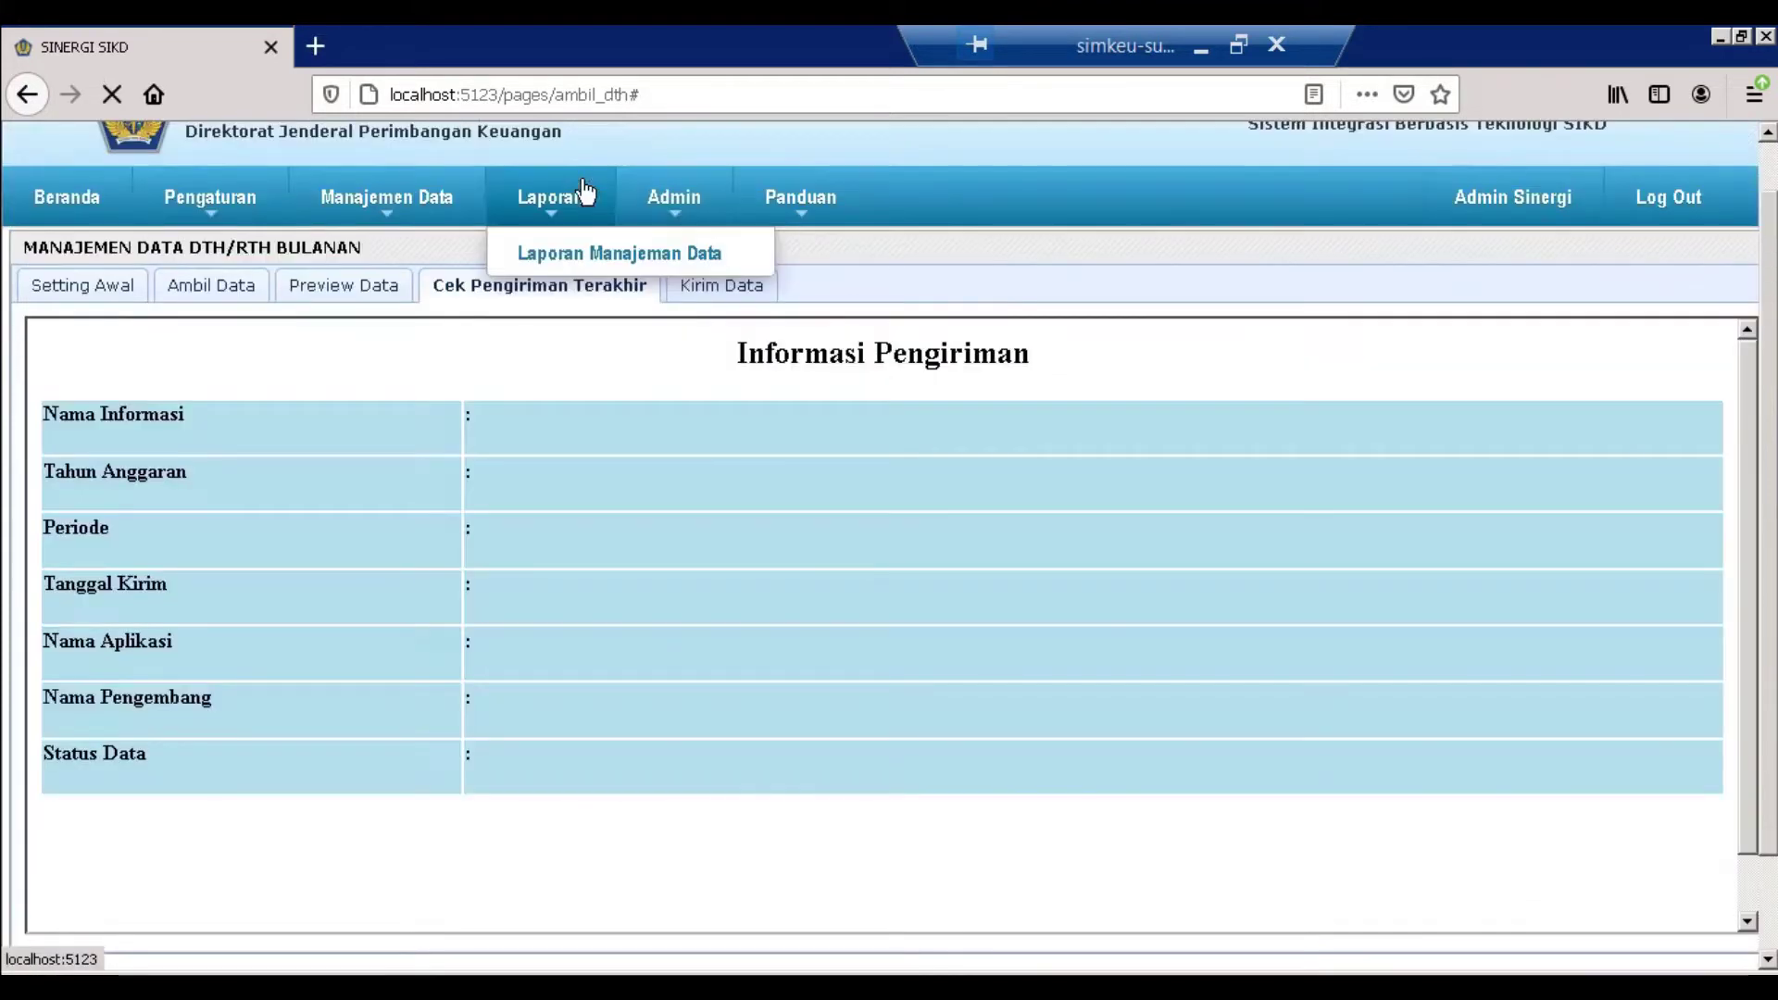
left_click(721, 289)
left_click(1456, 404)
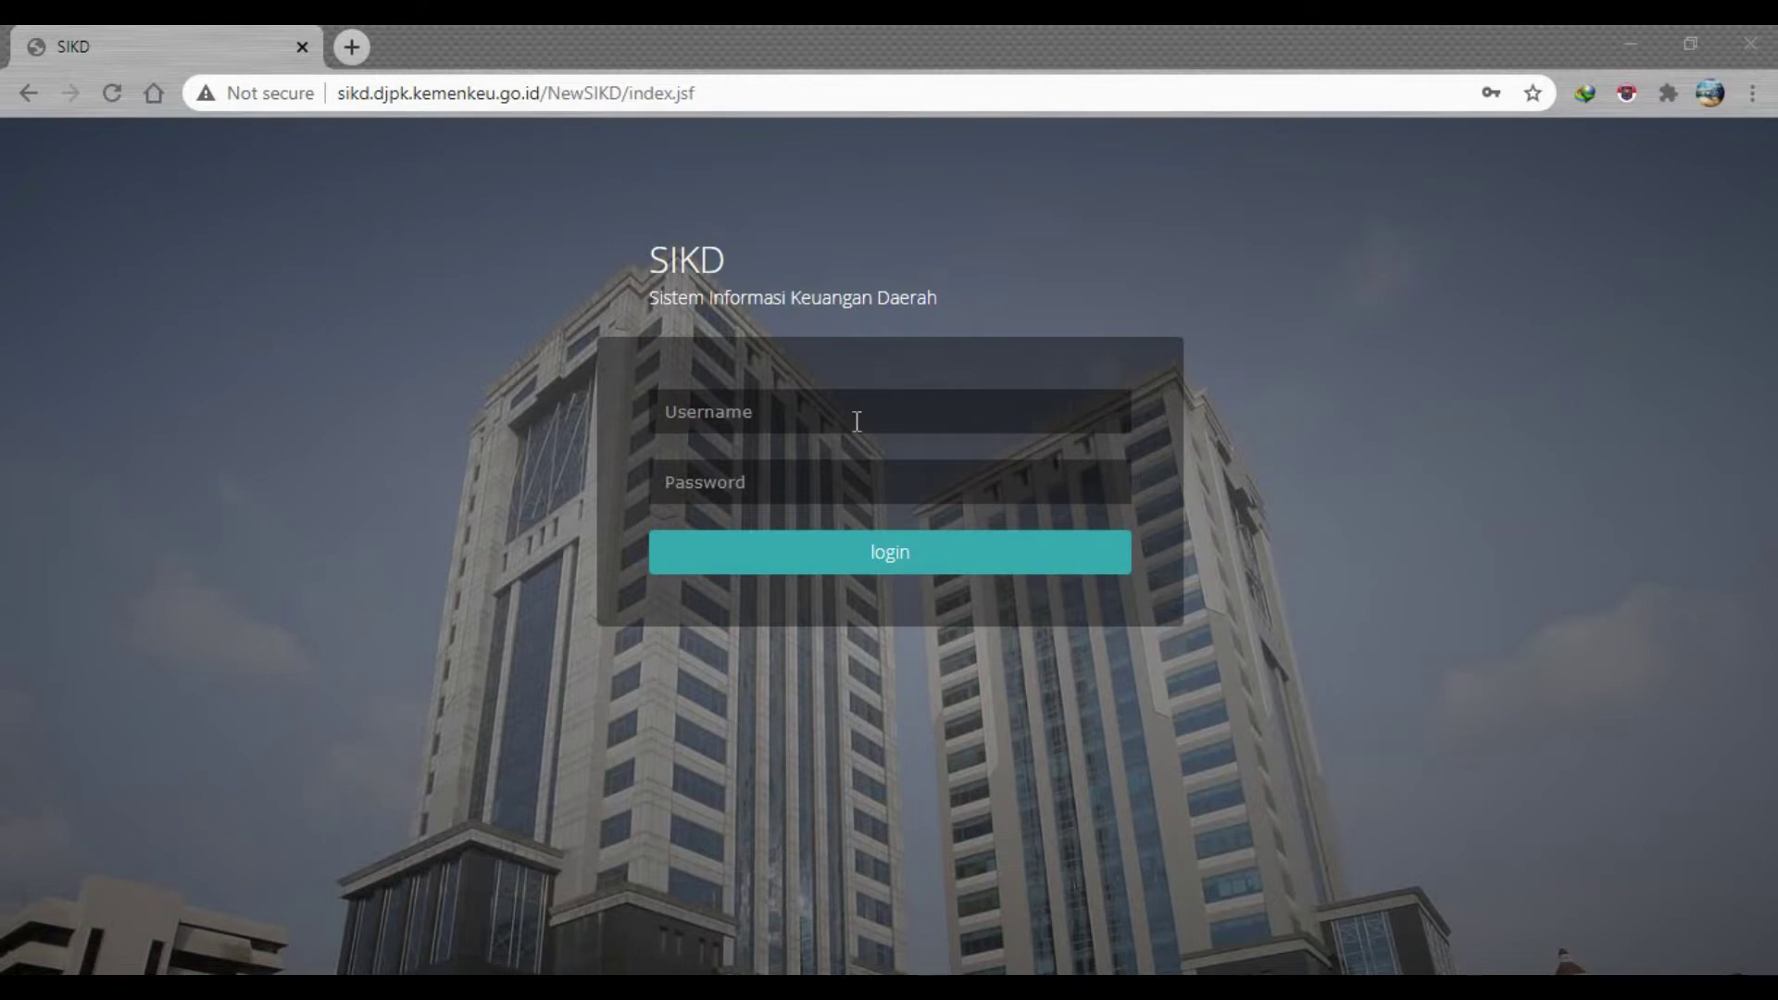
Step: Switch to the SIKD web portal and log in with the agency's saved username and password
left_click(857, 421)
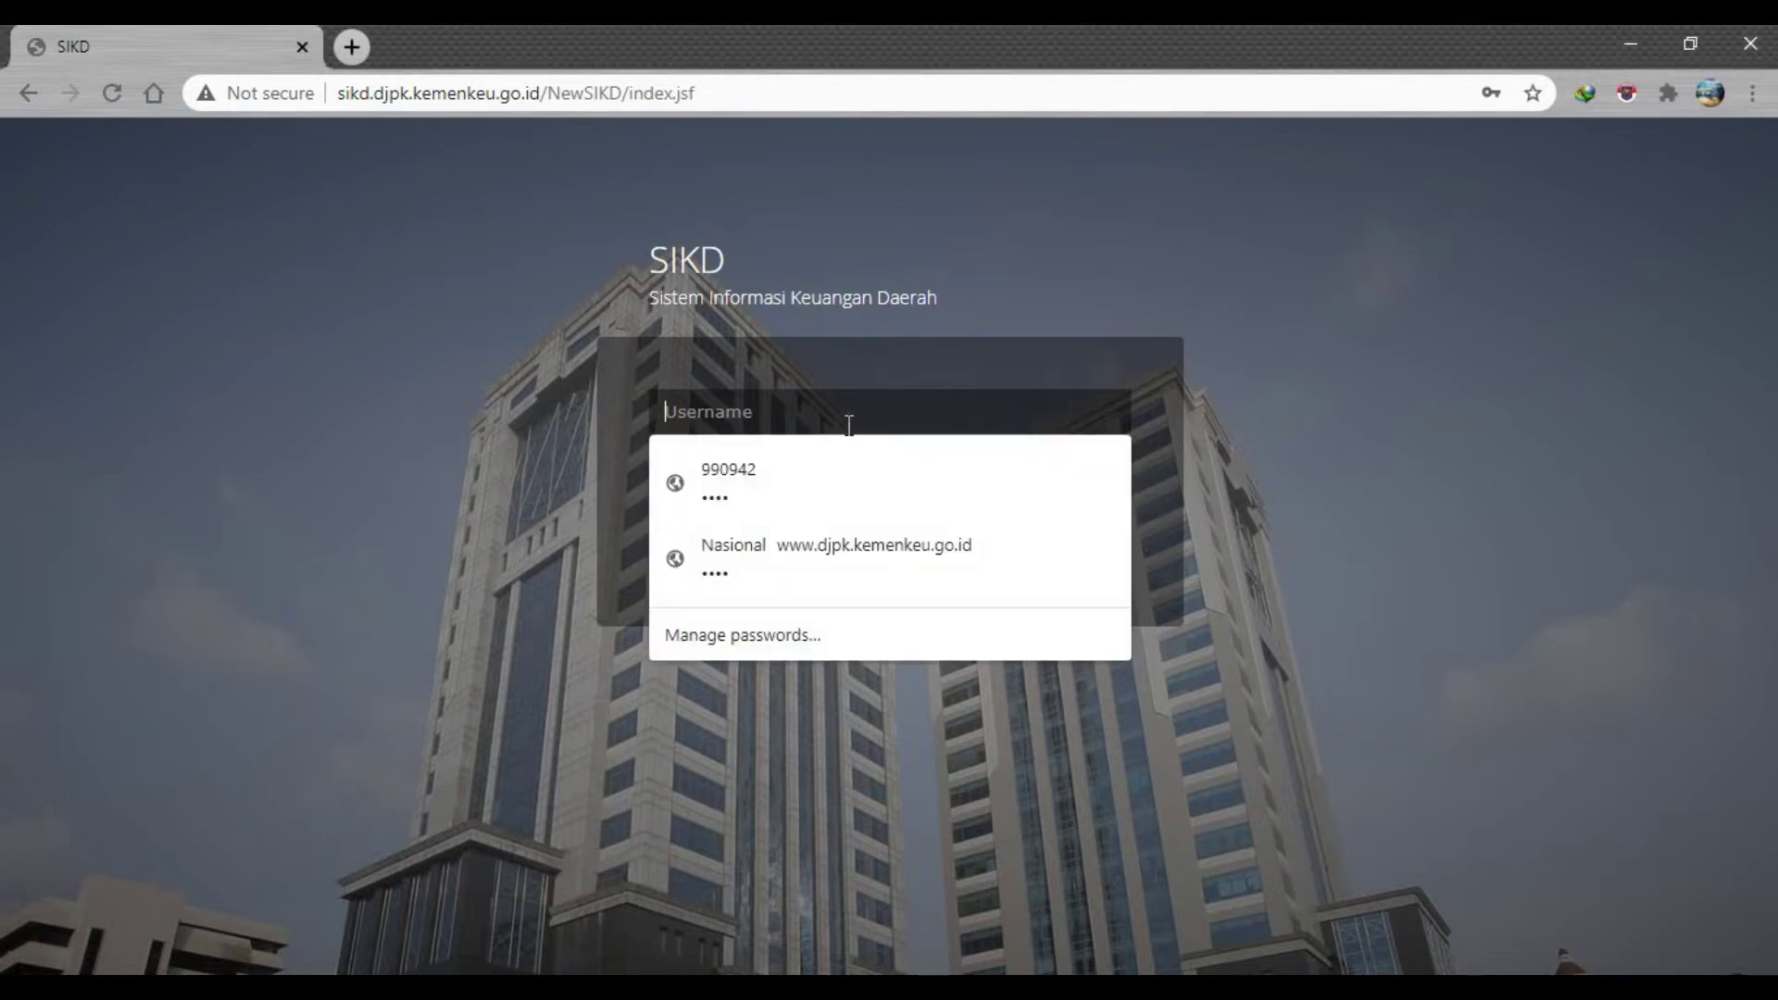
left_click(806, 472)
left_click(846, 556)
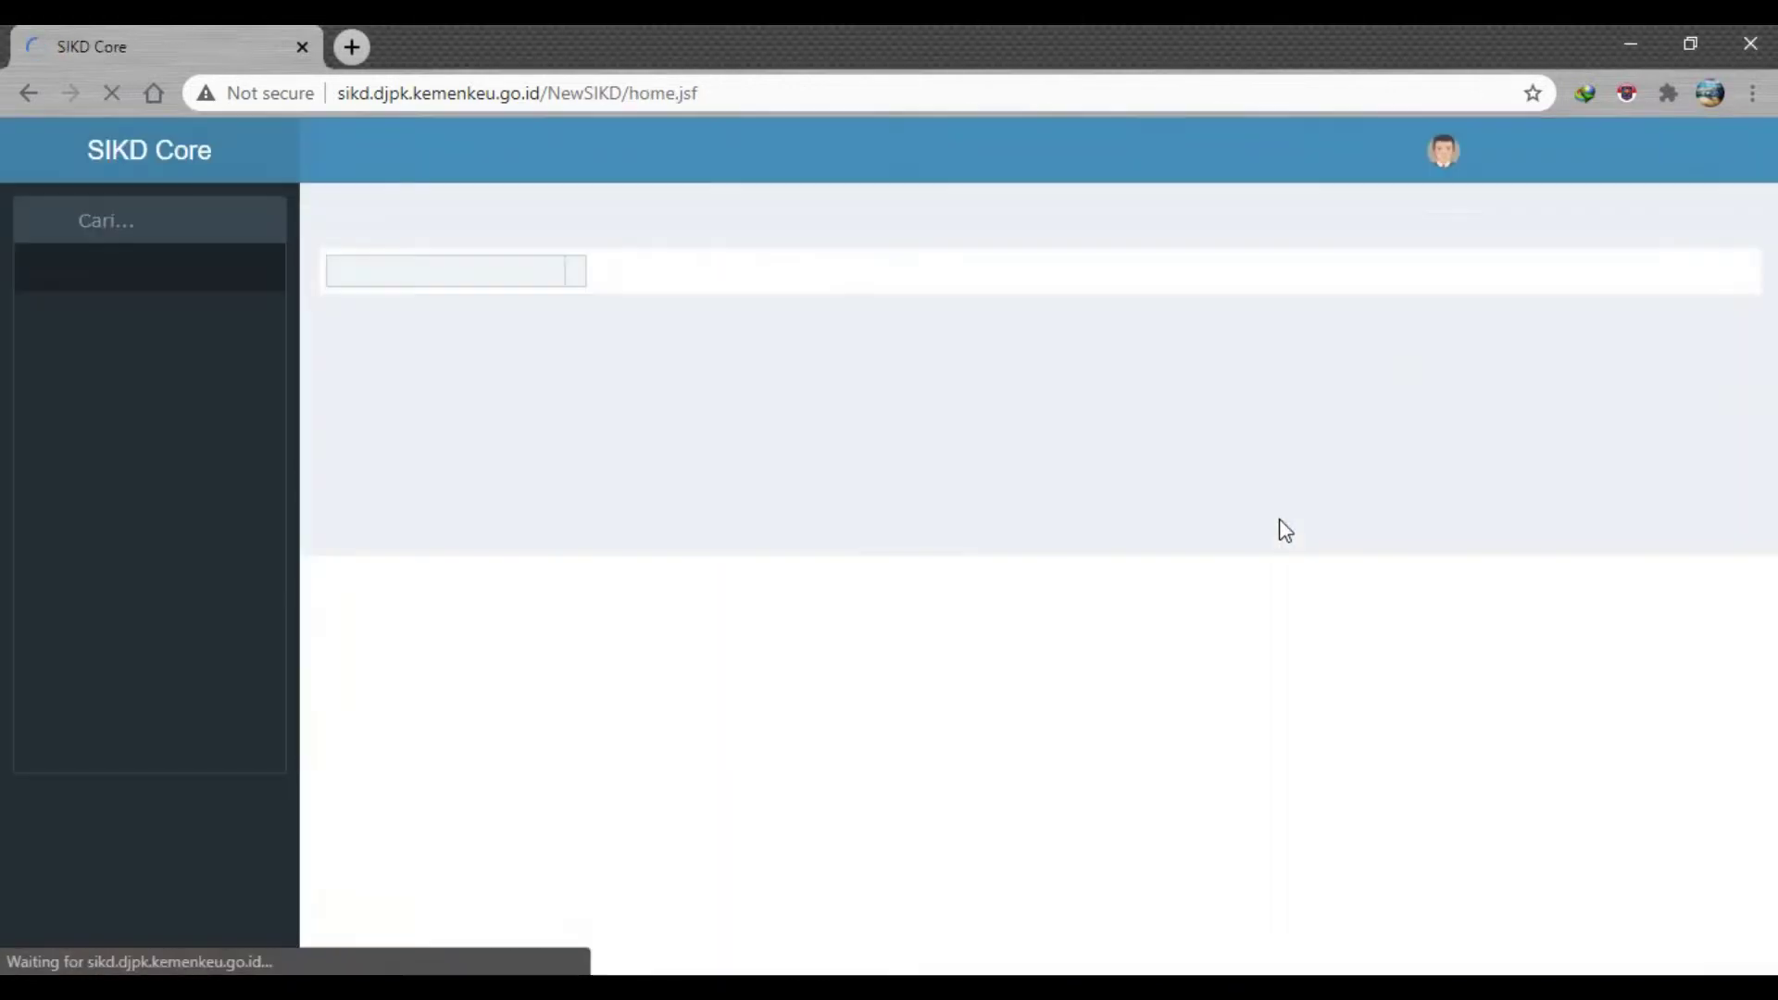
Step: Open the per-Pemda monitoring of DTH submissions and show the 2021 data for Provinsi Jawa Barat
left_click(190, 482)
left_click(184, 622)
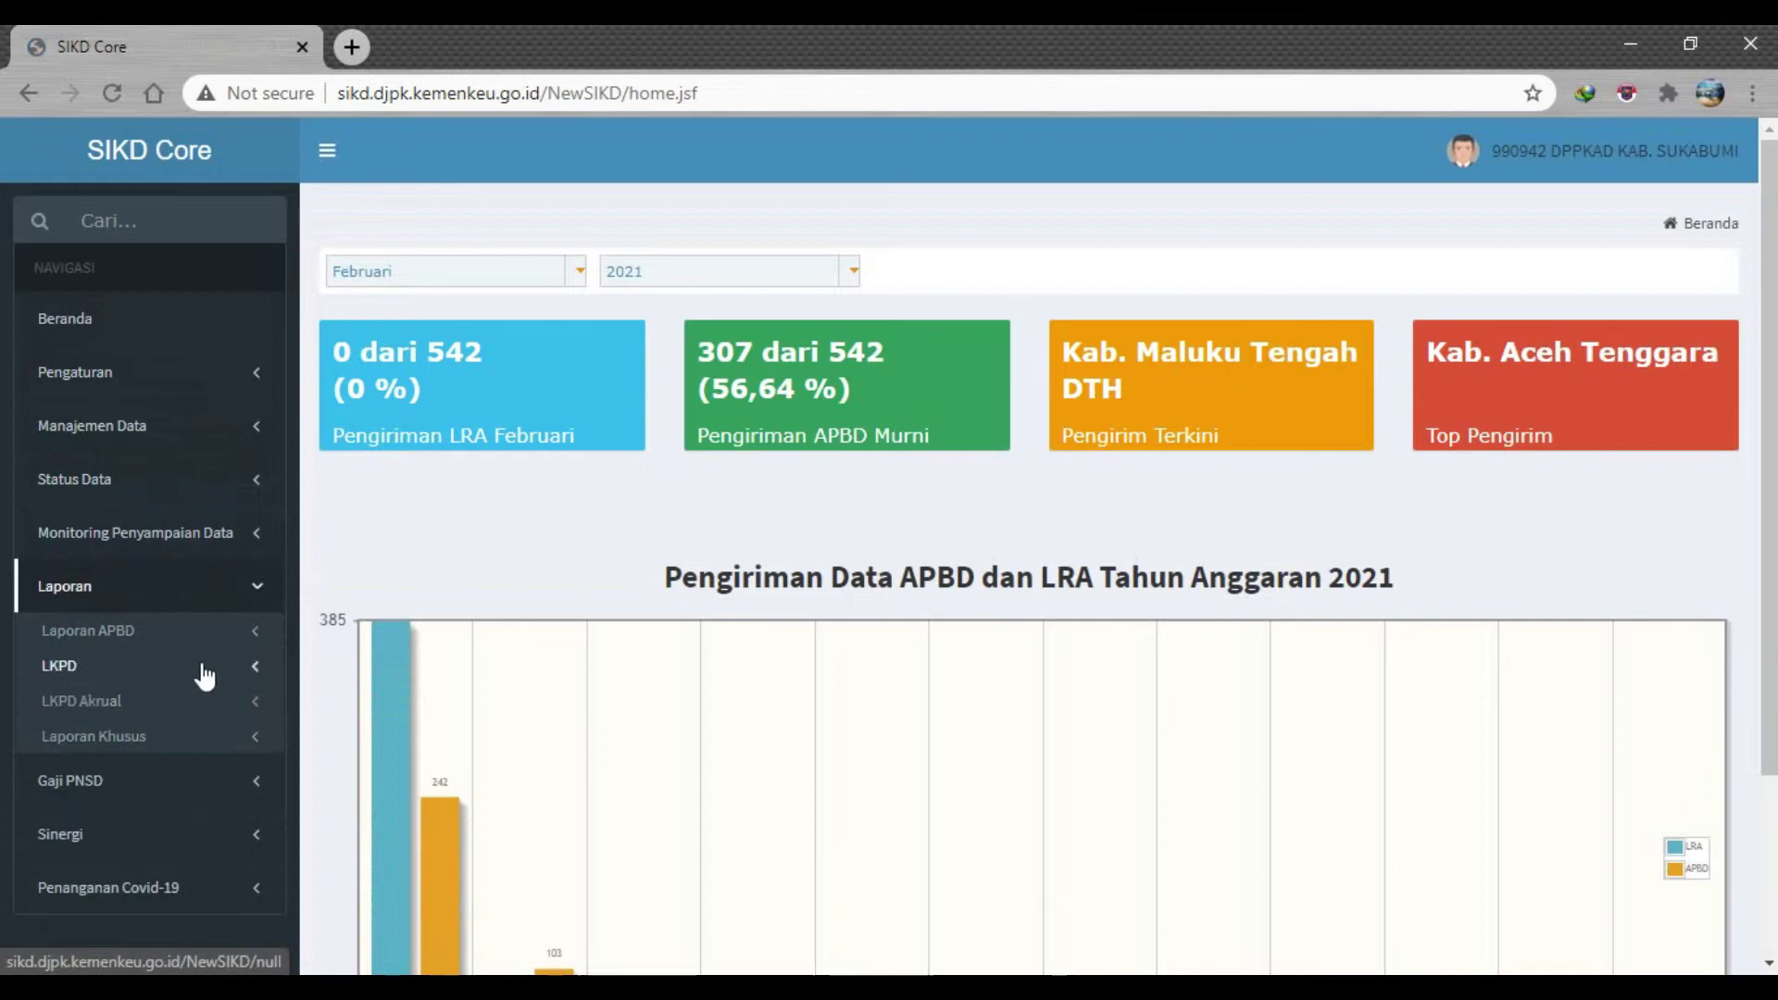
left_click(239, 533)
left_click(218, 576)
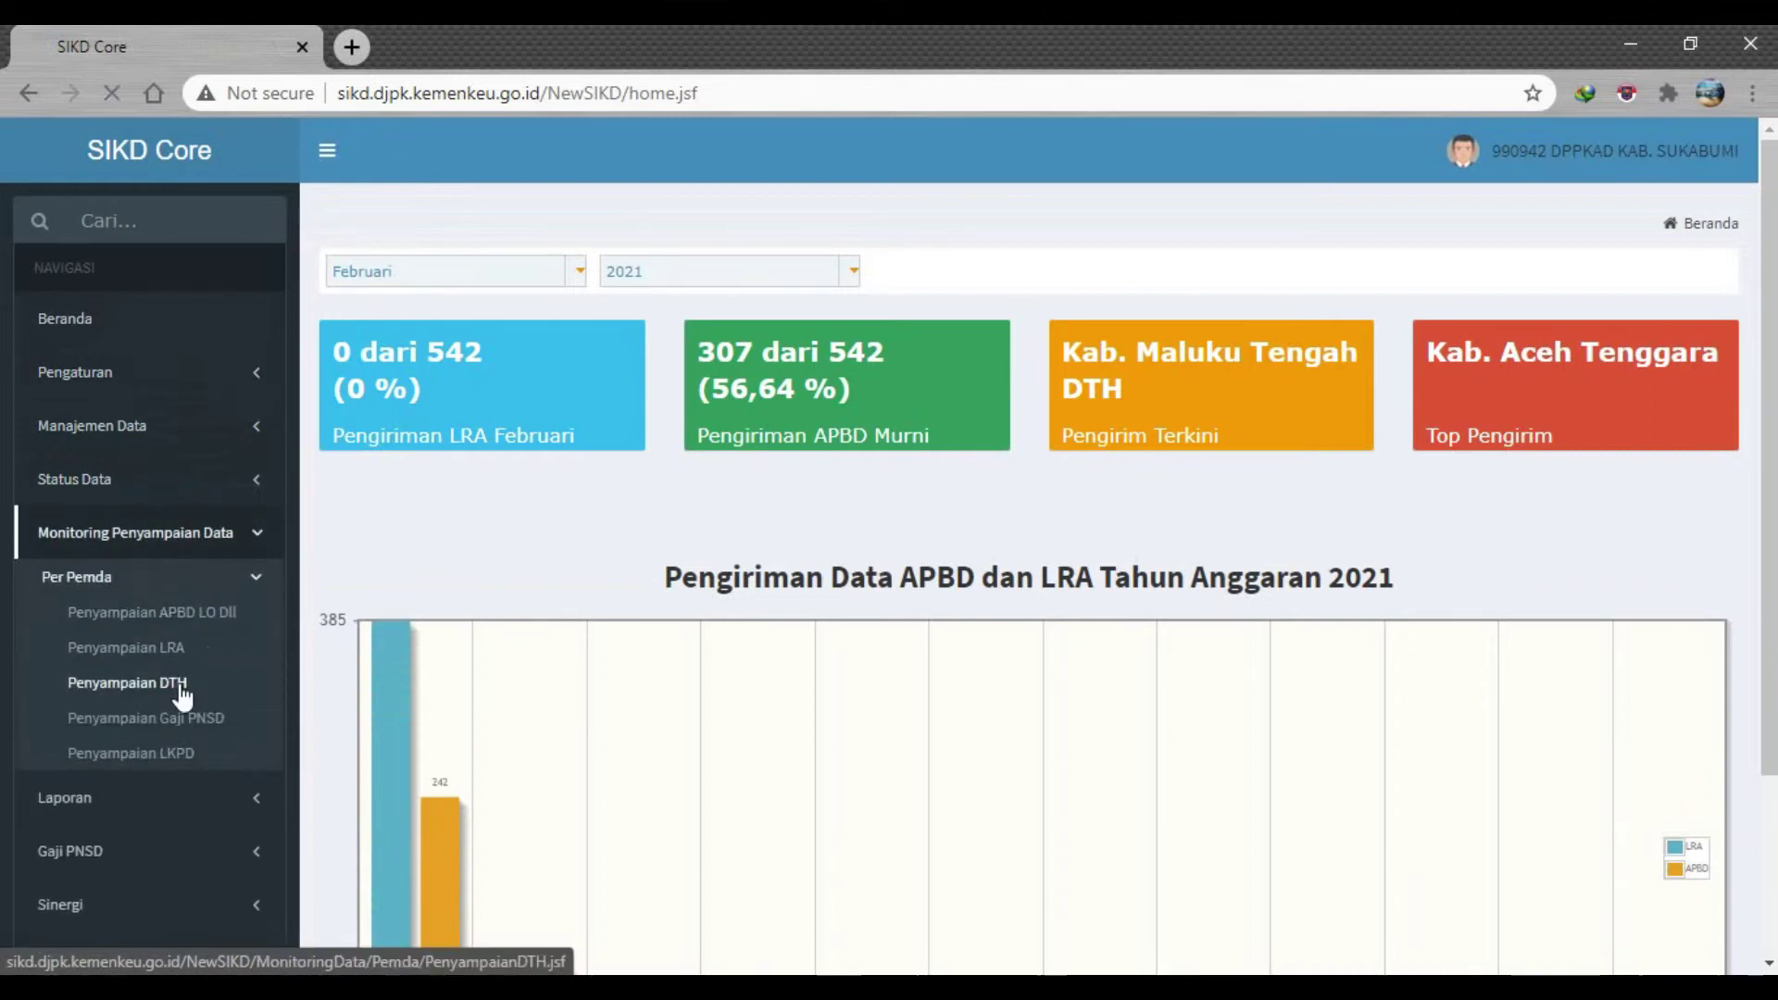
left_click(180, 682)
left_click(584, 326)
type("ja")
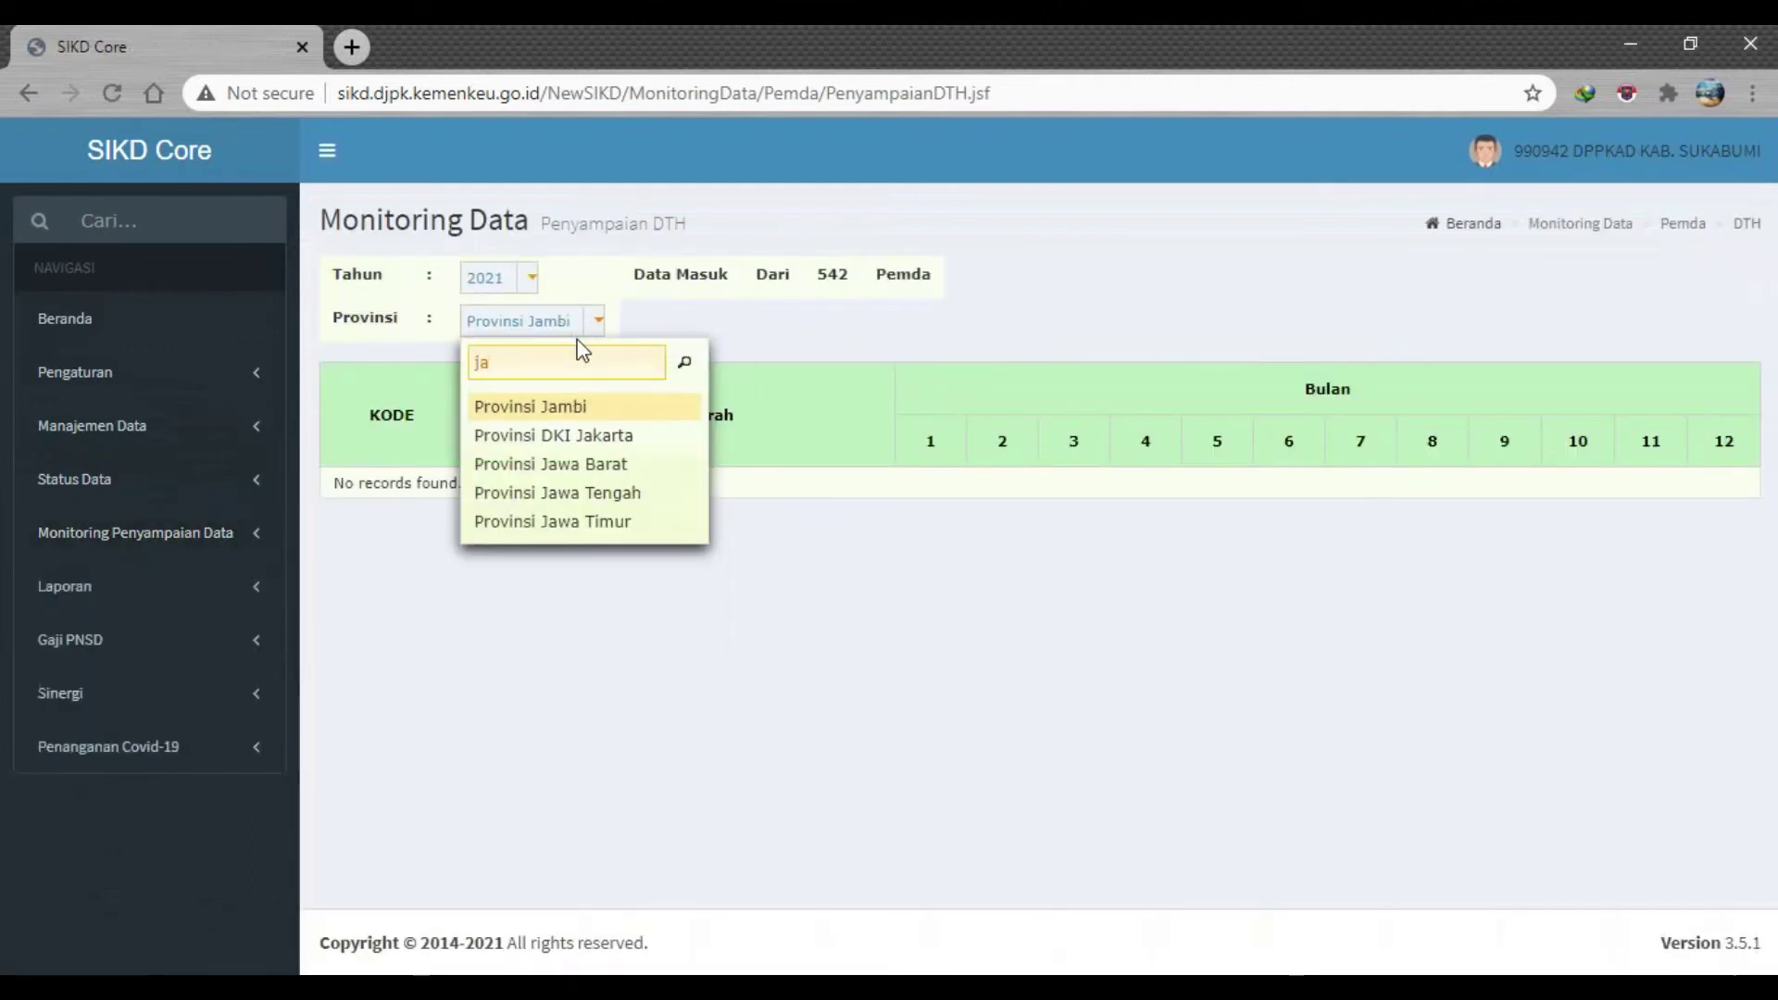
left_click(612, 465)
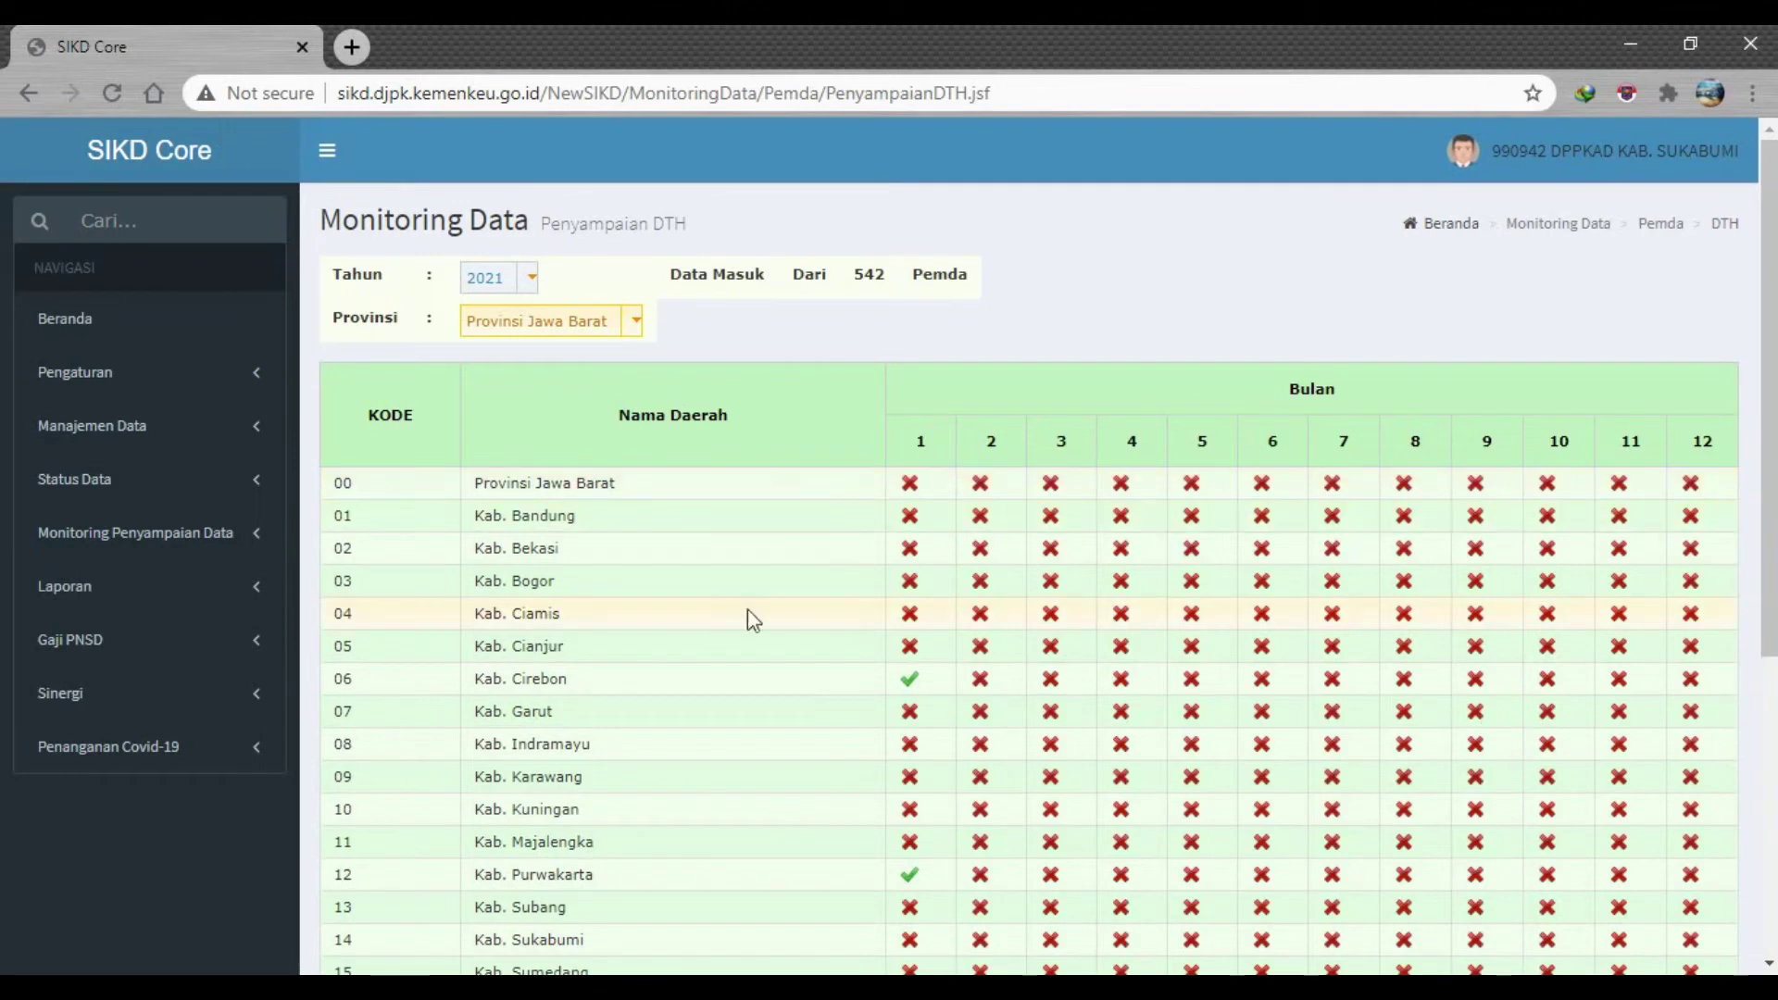
Step: Examine the January DTH delivery status in the Kab. Sukabumi row, reloading the monitoring page to refresh it
scroll(576, 774, "down", 2)
triple_click(576, 766)
scroll(892, 680, "up", 2)
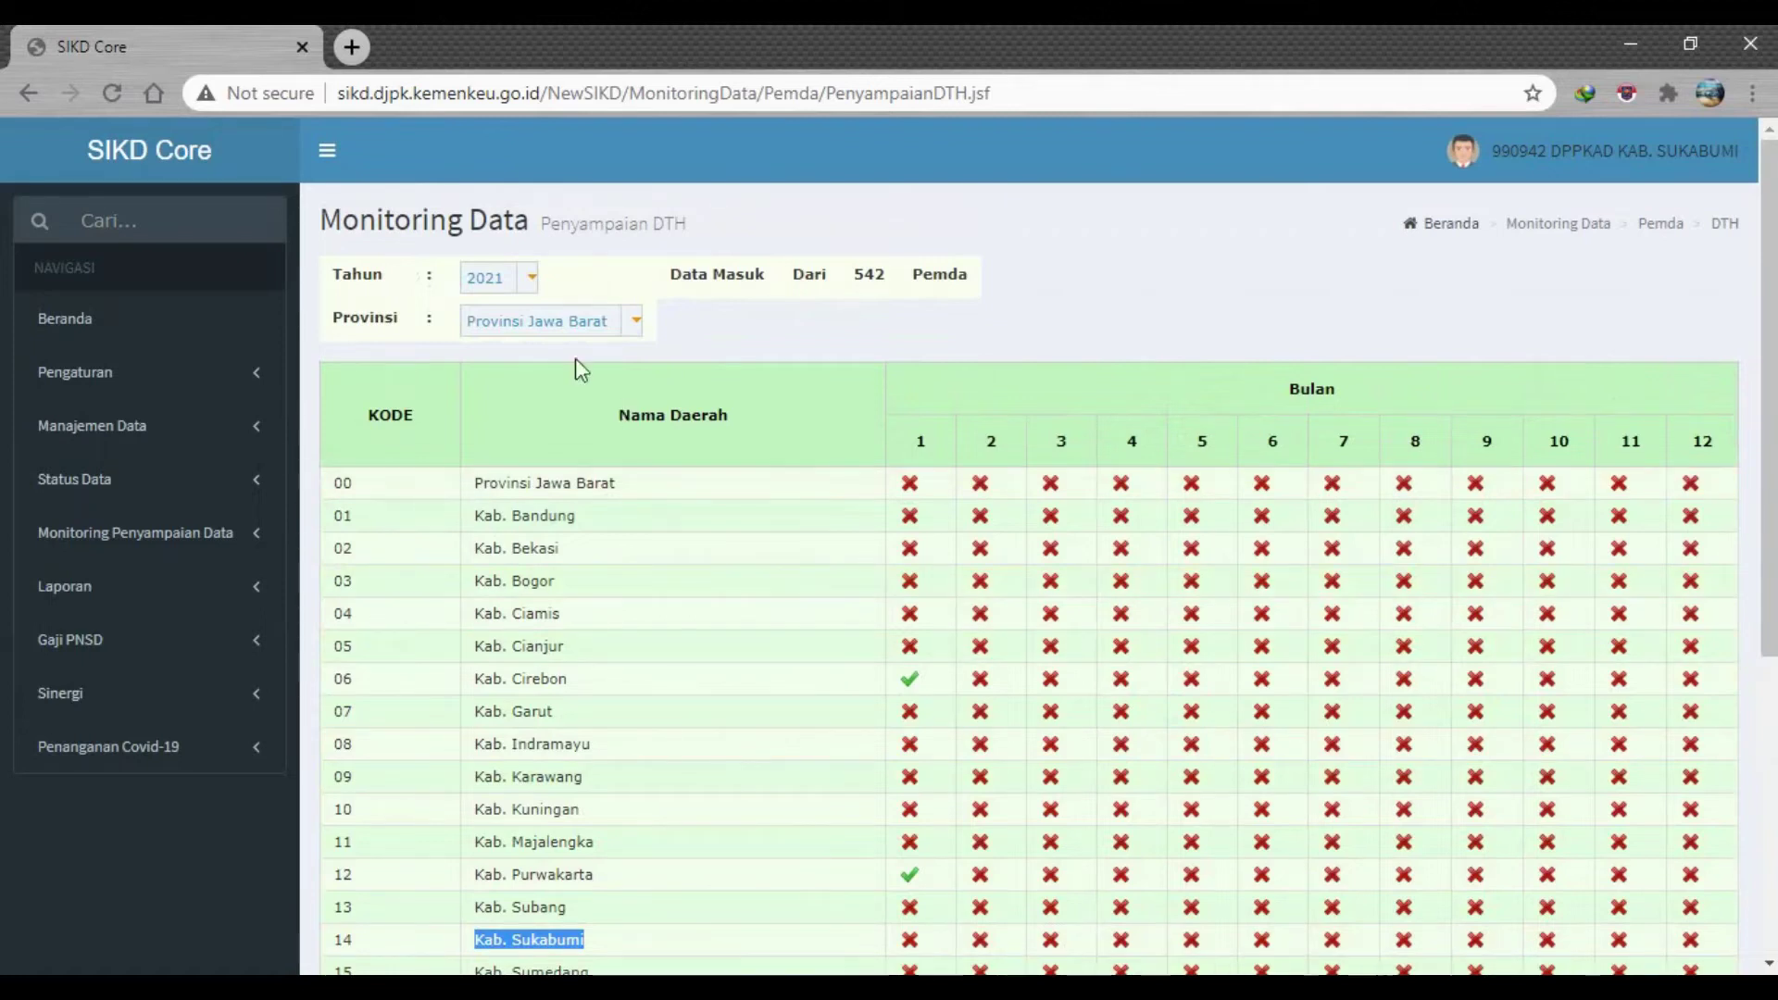
scroll(660, 444, "down", 5)
scroll(597, 347, "up", 5)
left_click(591, 289)
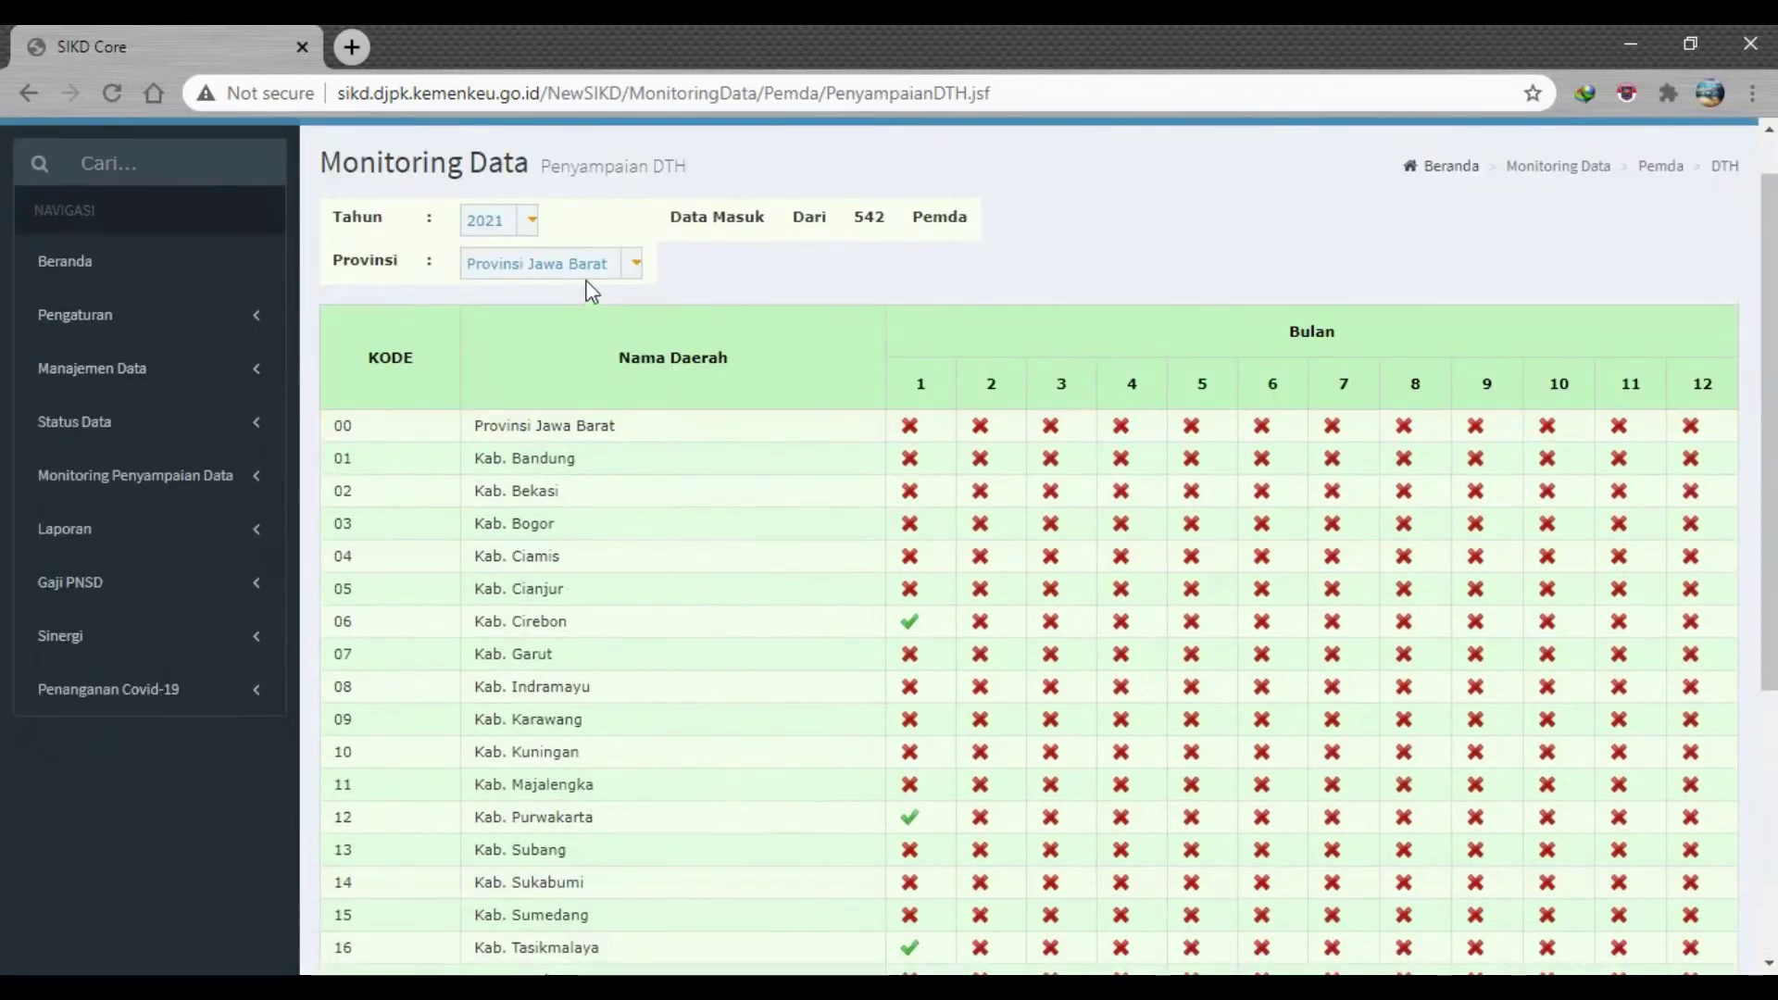
scroll(754, 400, "down", 3)
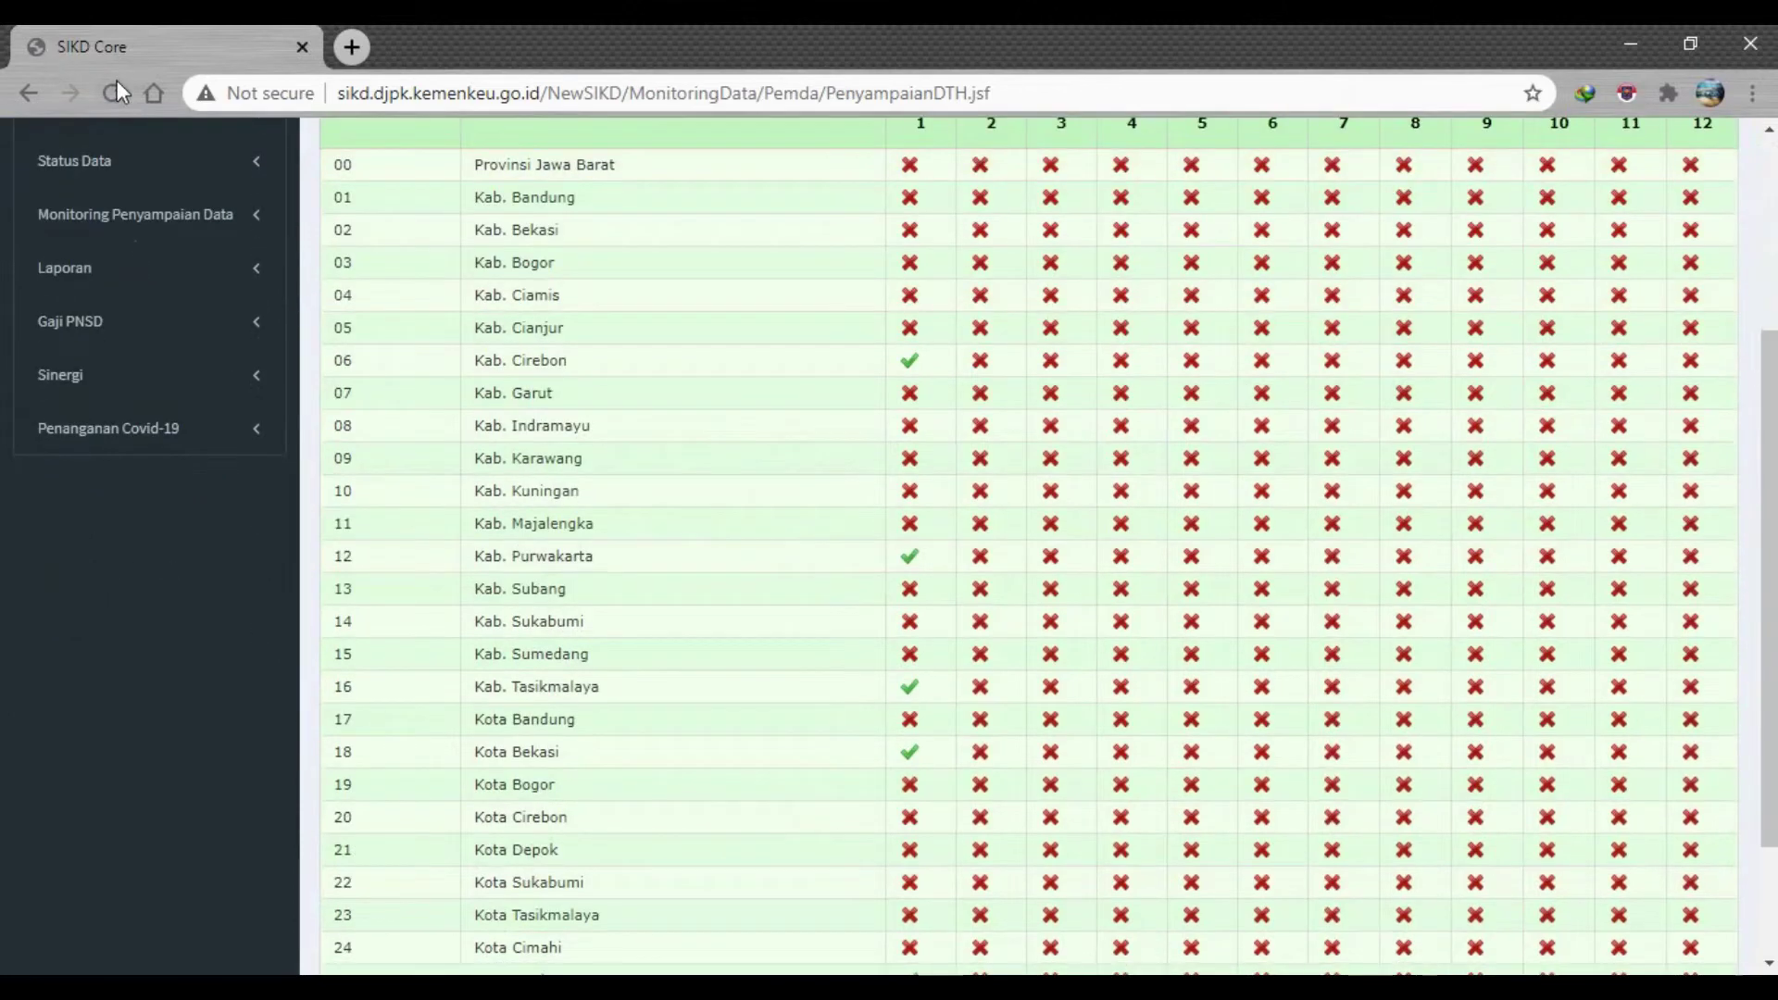
left_click(113, 86)
triple_click(568, 619)
scroll(973, 675, "up", 4)
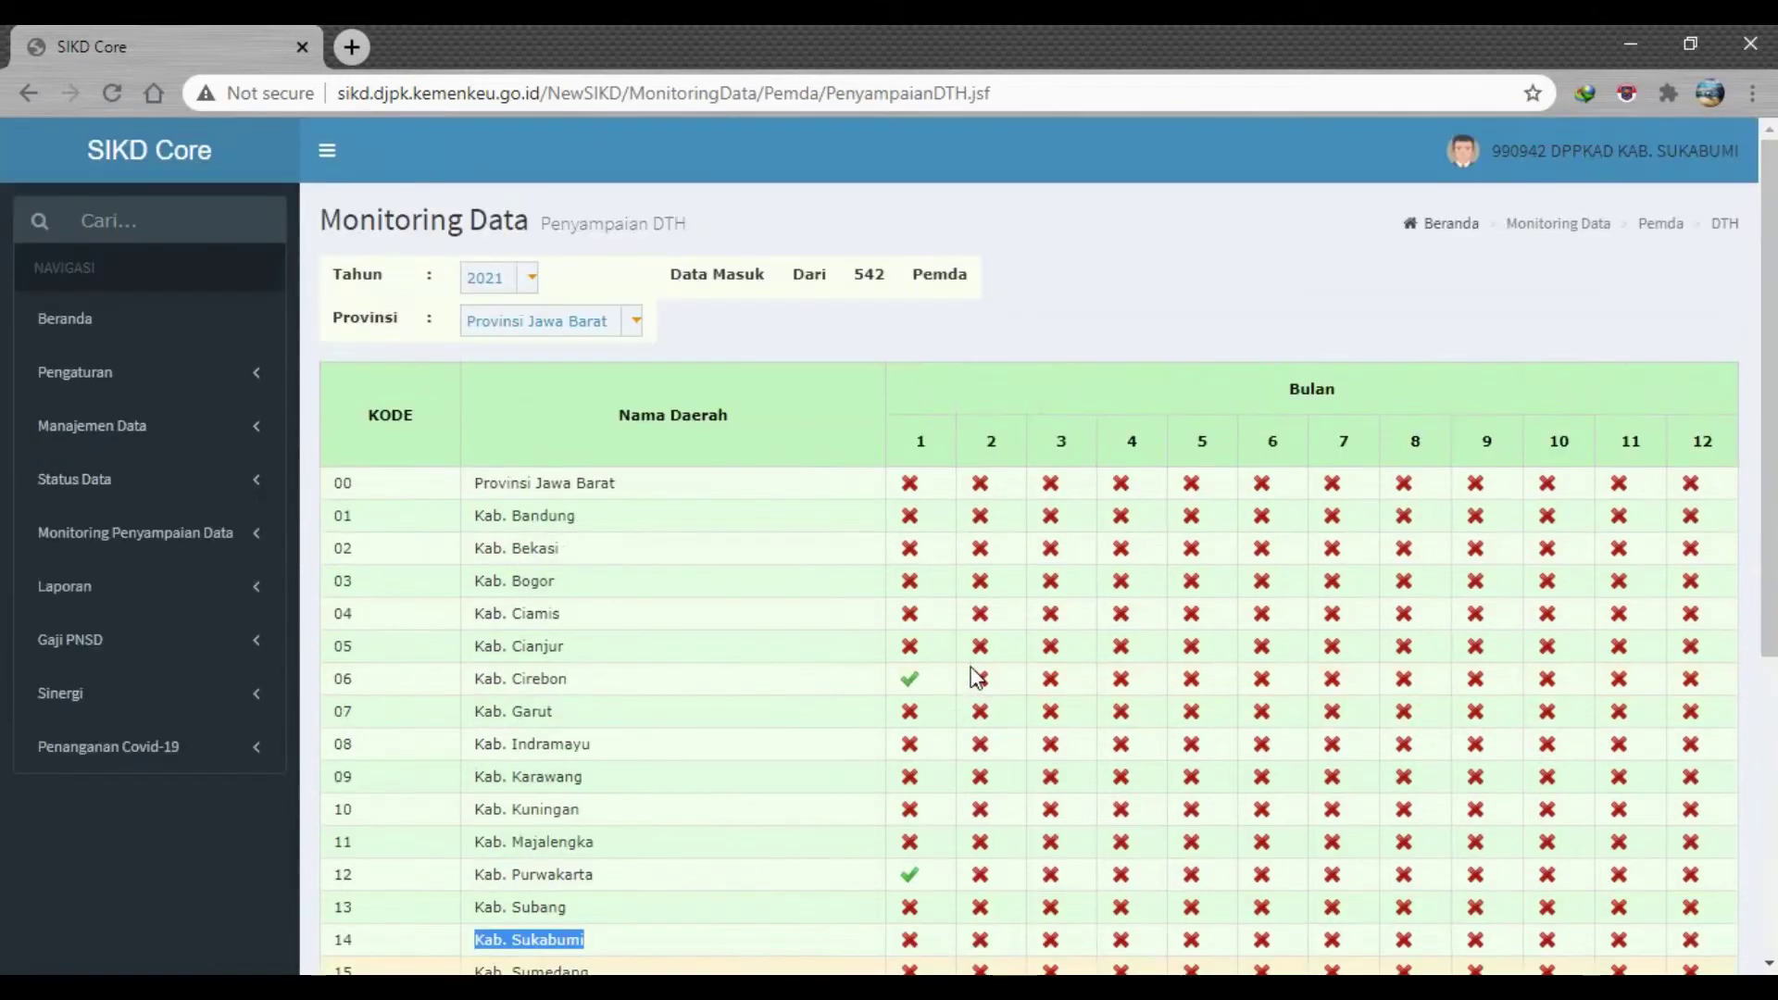
scroll(976, 676, "down", 2)
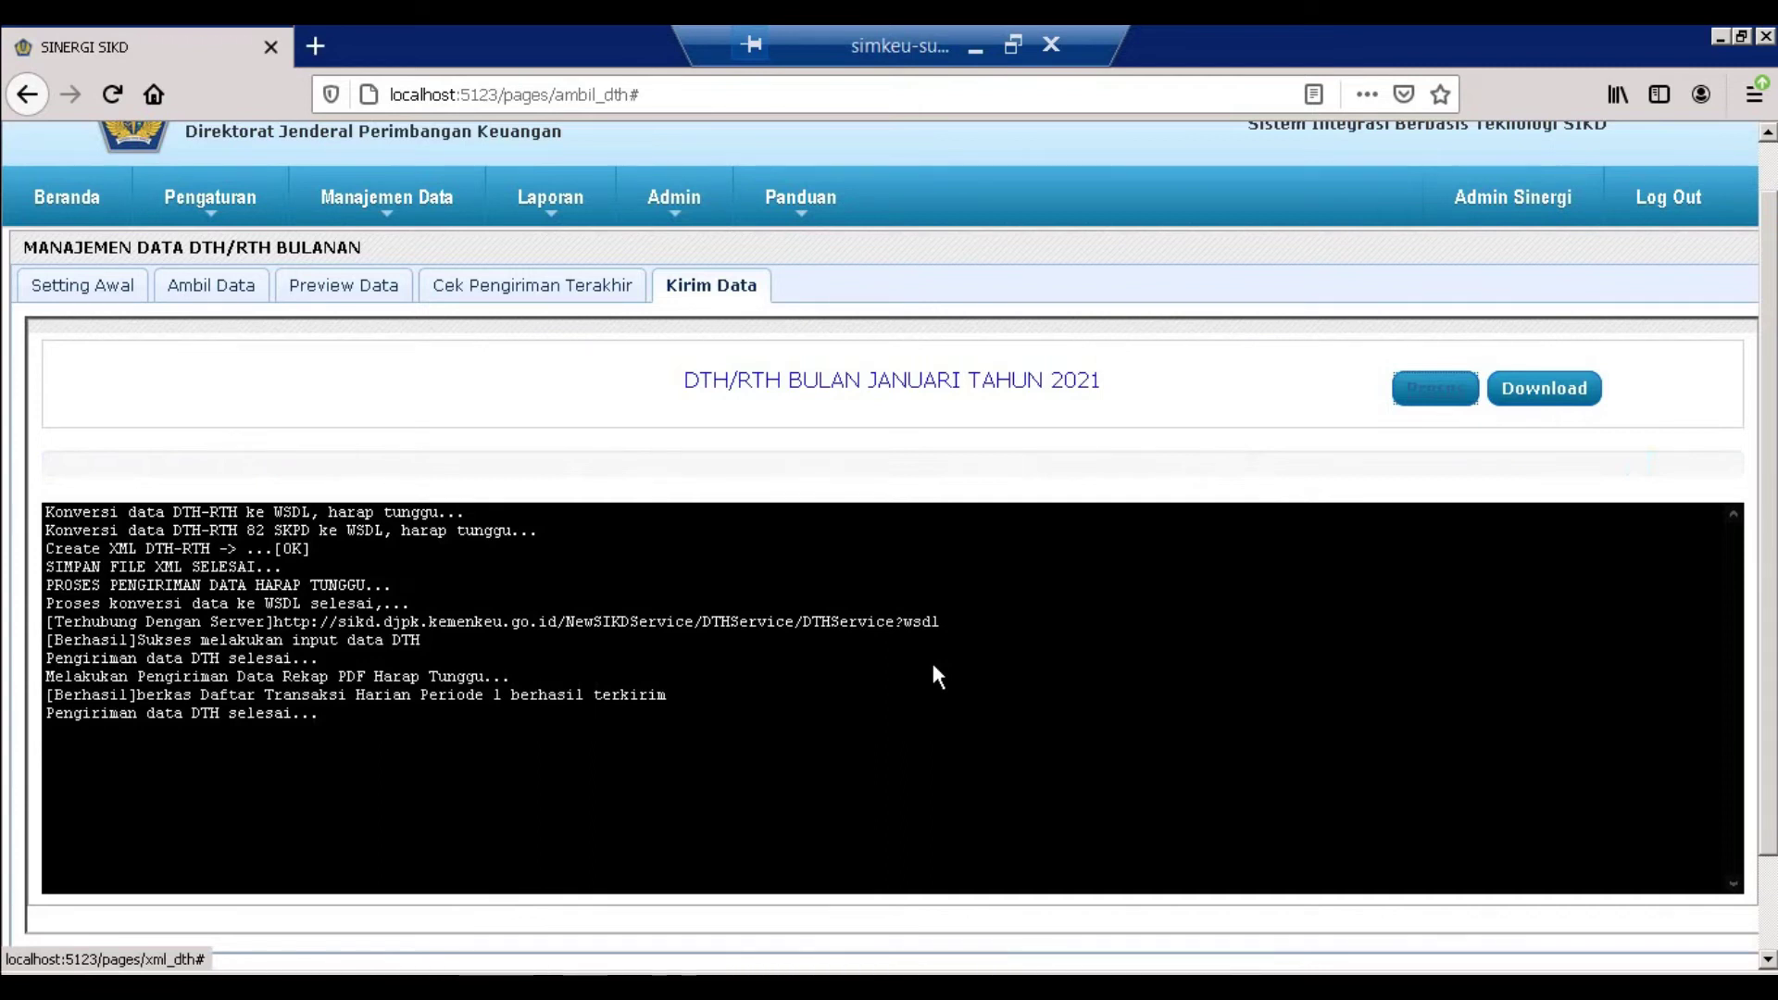
Step: Switch to SINERGI and download the January 2021 DTH/RTH archive, saving it as a file
left_click(1542, 397)
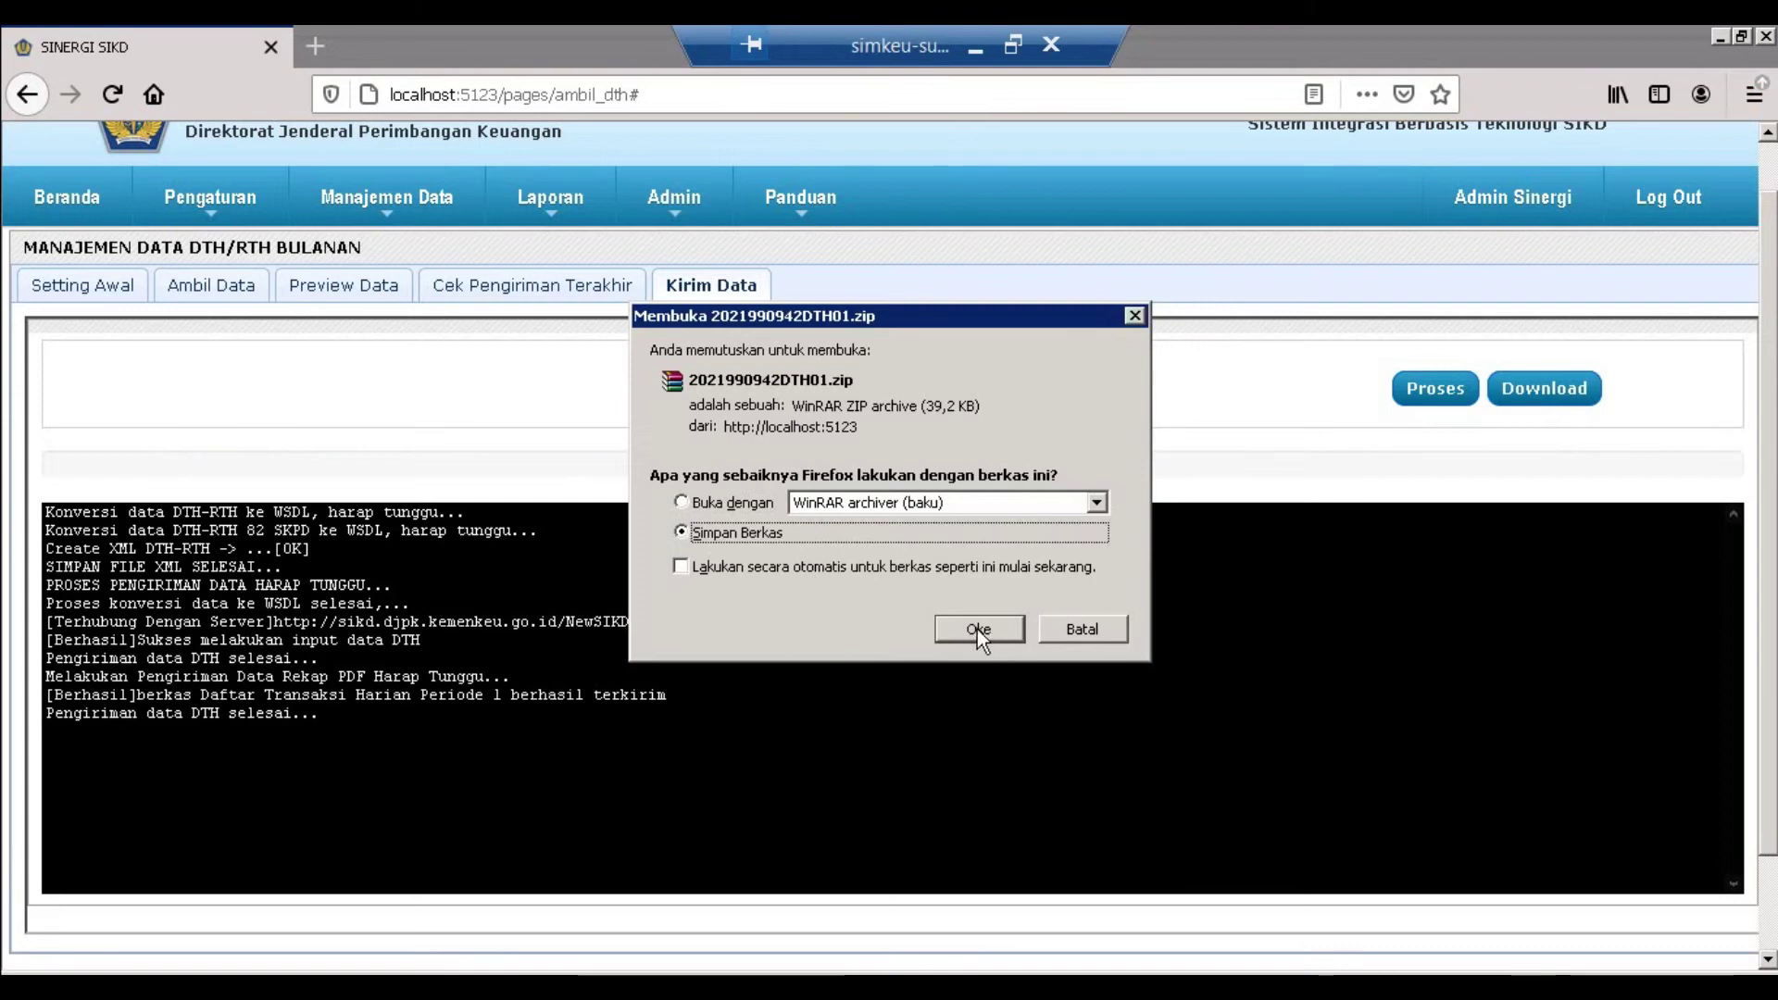
left_click(976, 630)
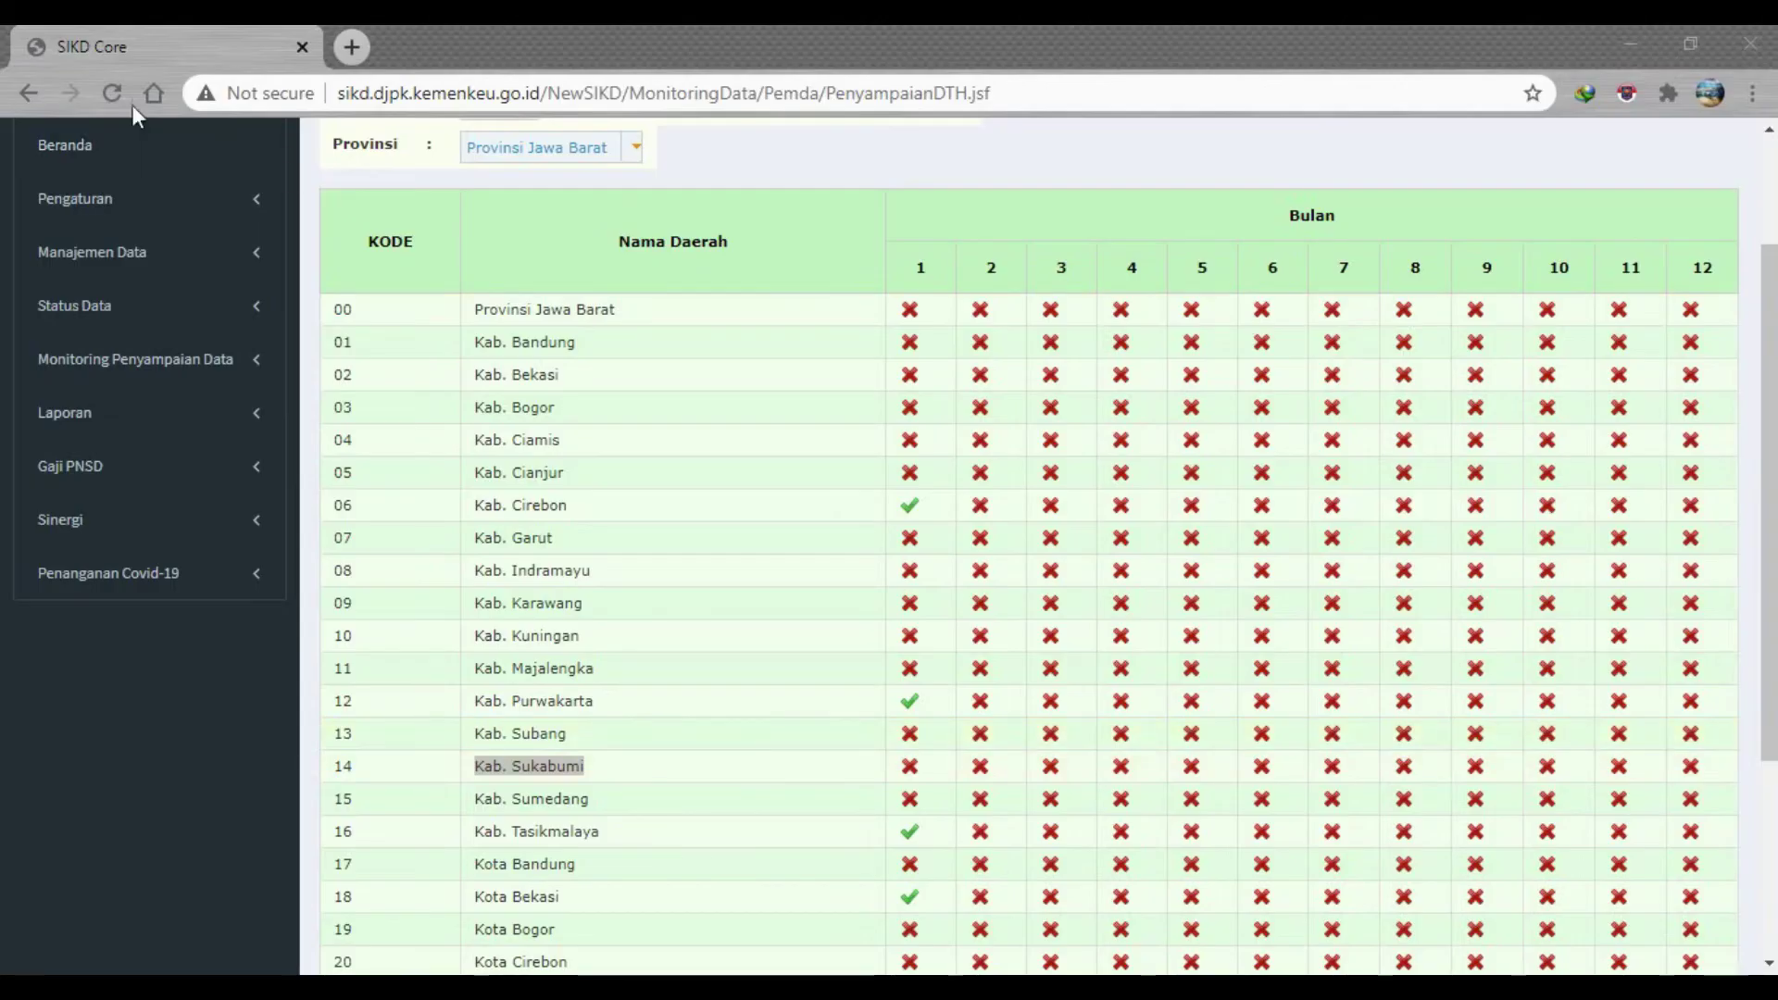
Step: Switch back to SIKD, reload the DTH monitoring page several times and recheck the Kab. Sukabumi row
left_click(111, 94)
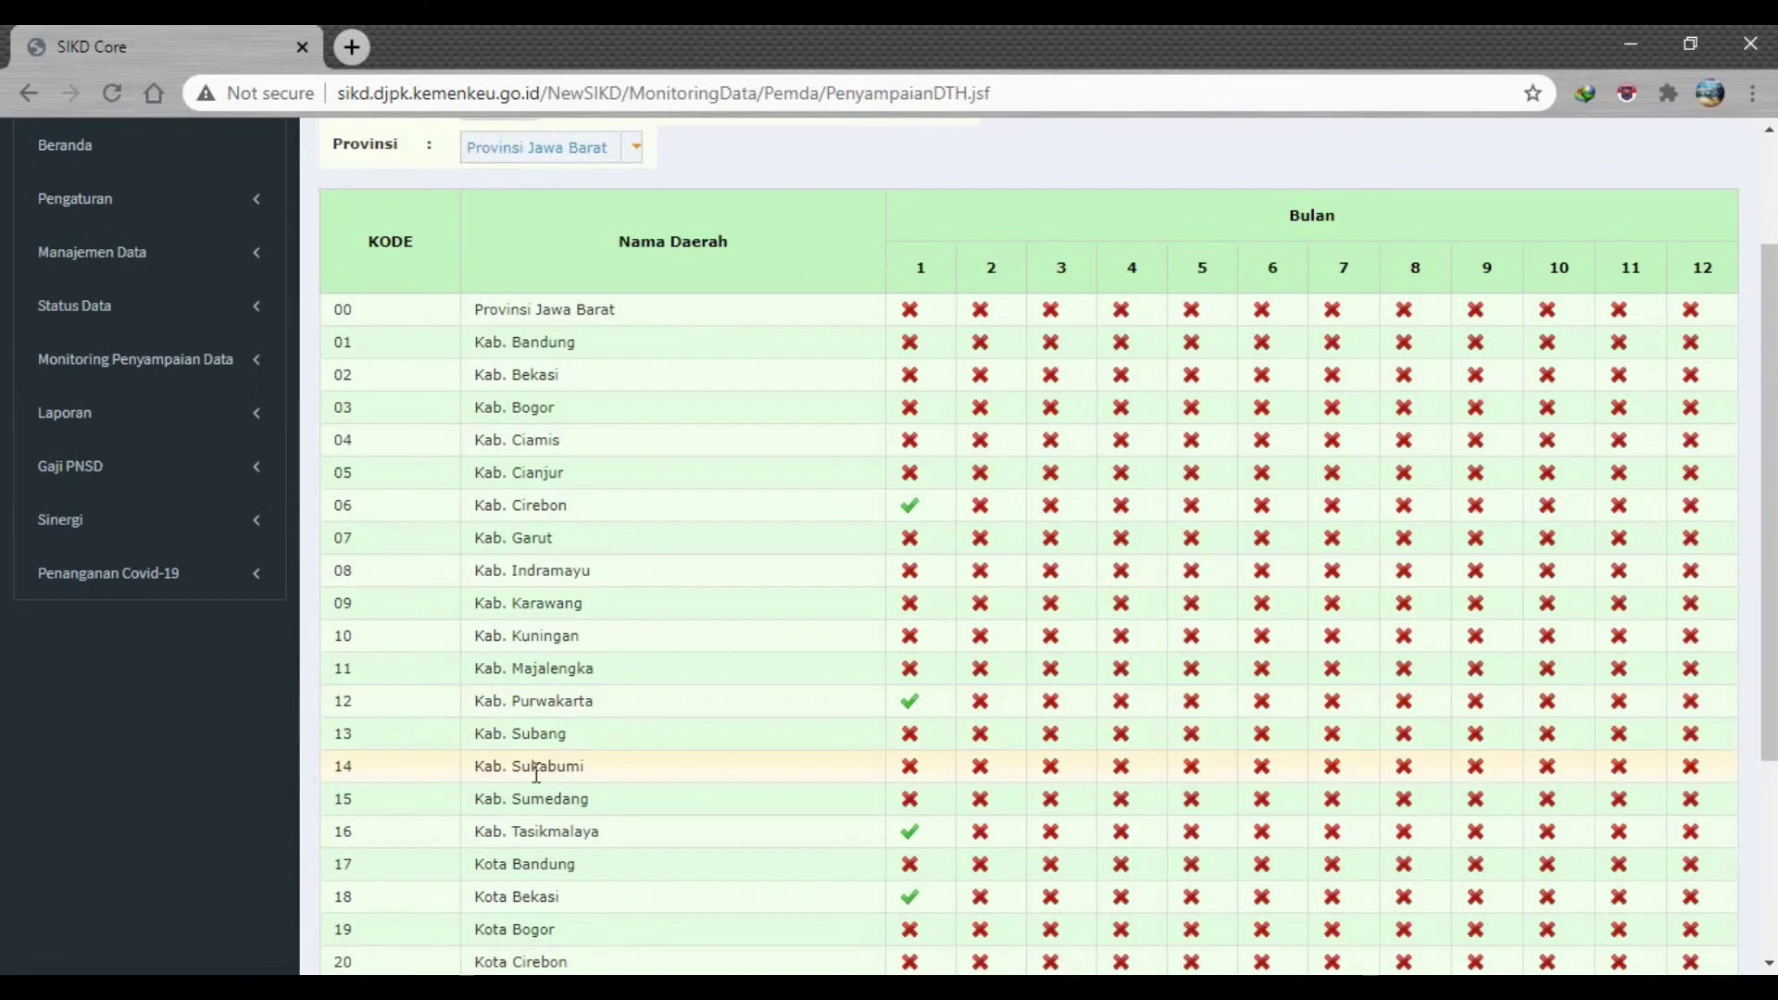
left_click(113, 91)
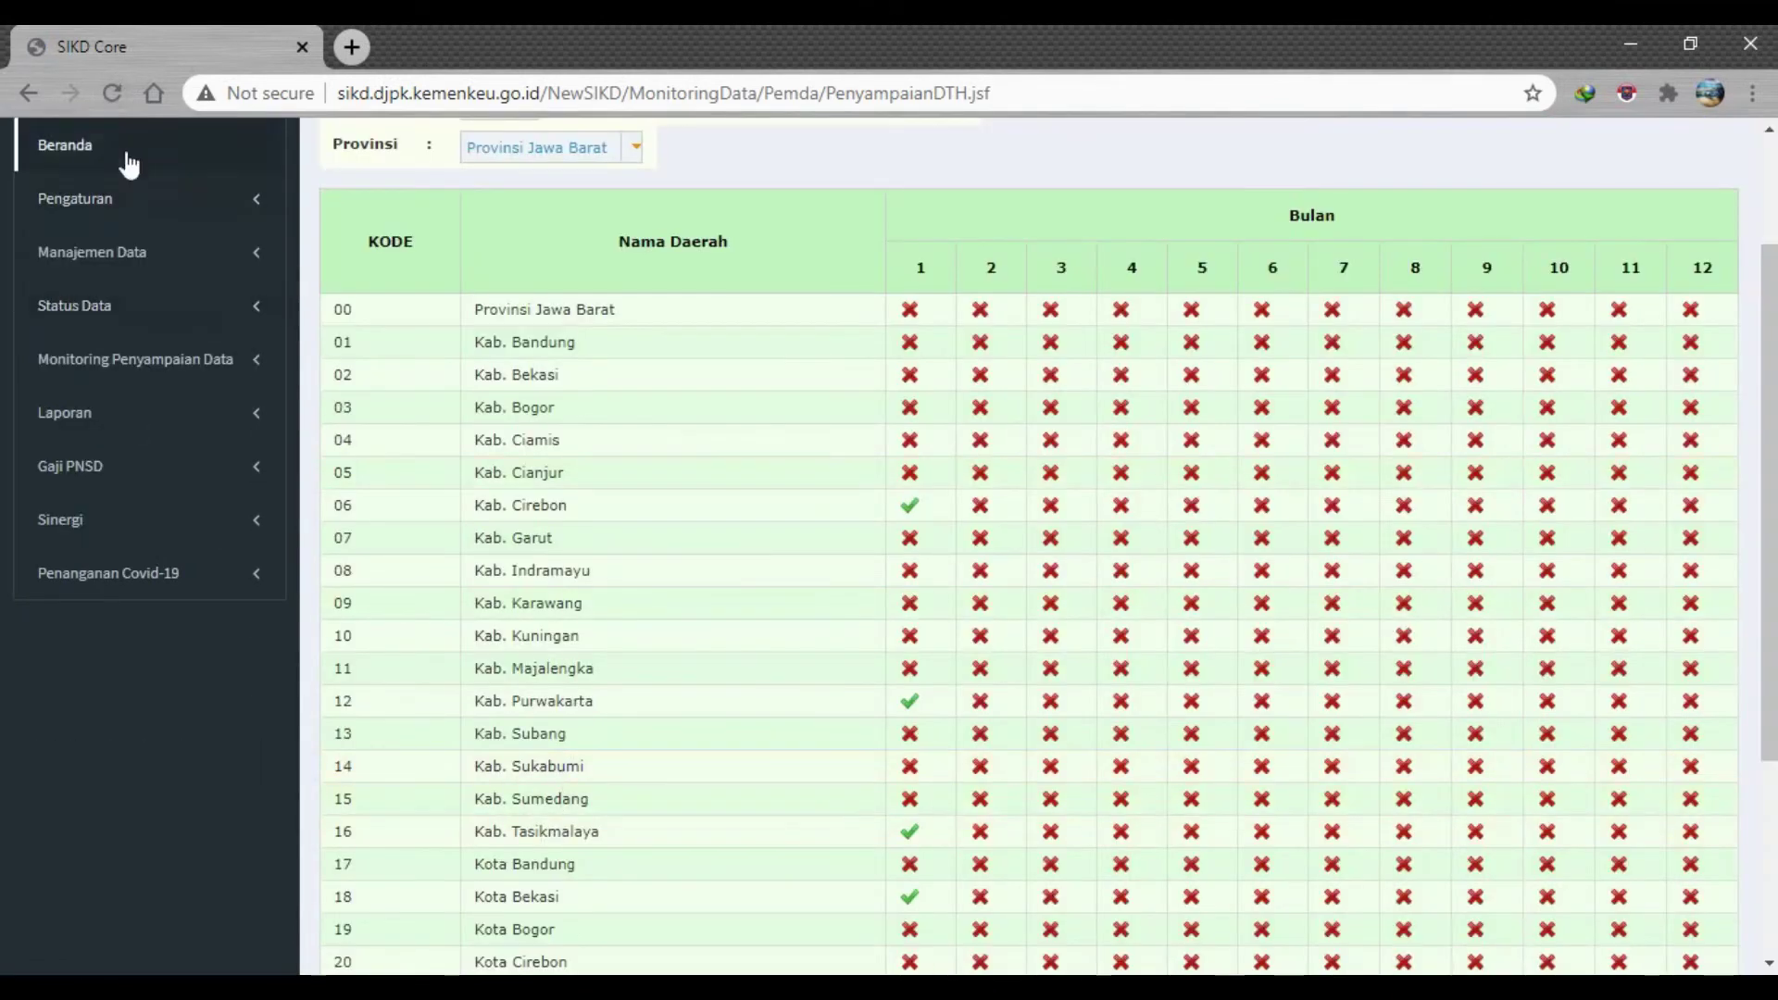
left_click(125, 100)
left_click(124, 100)
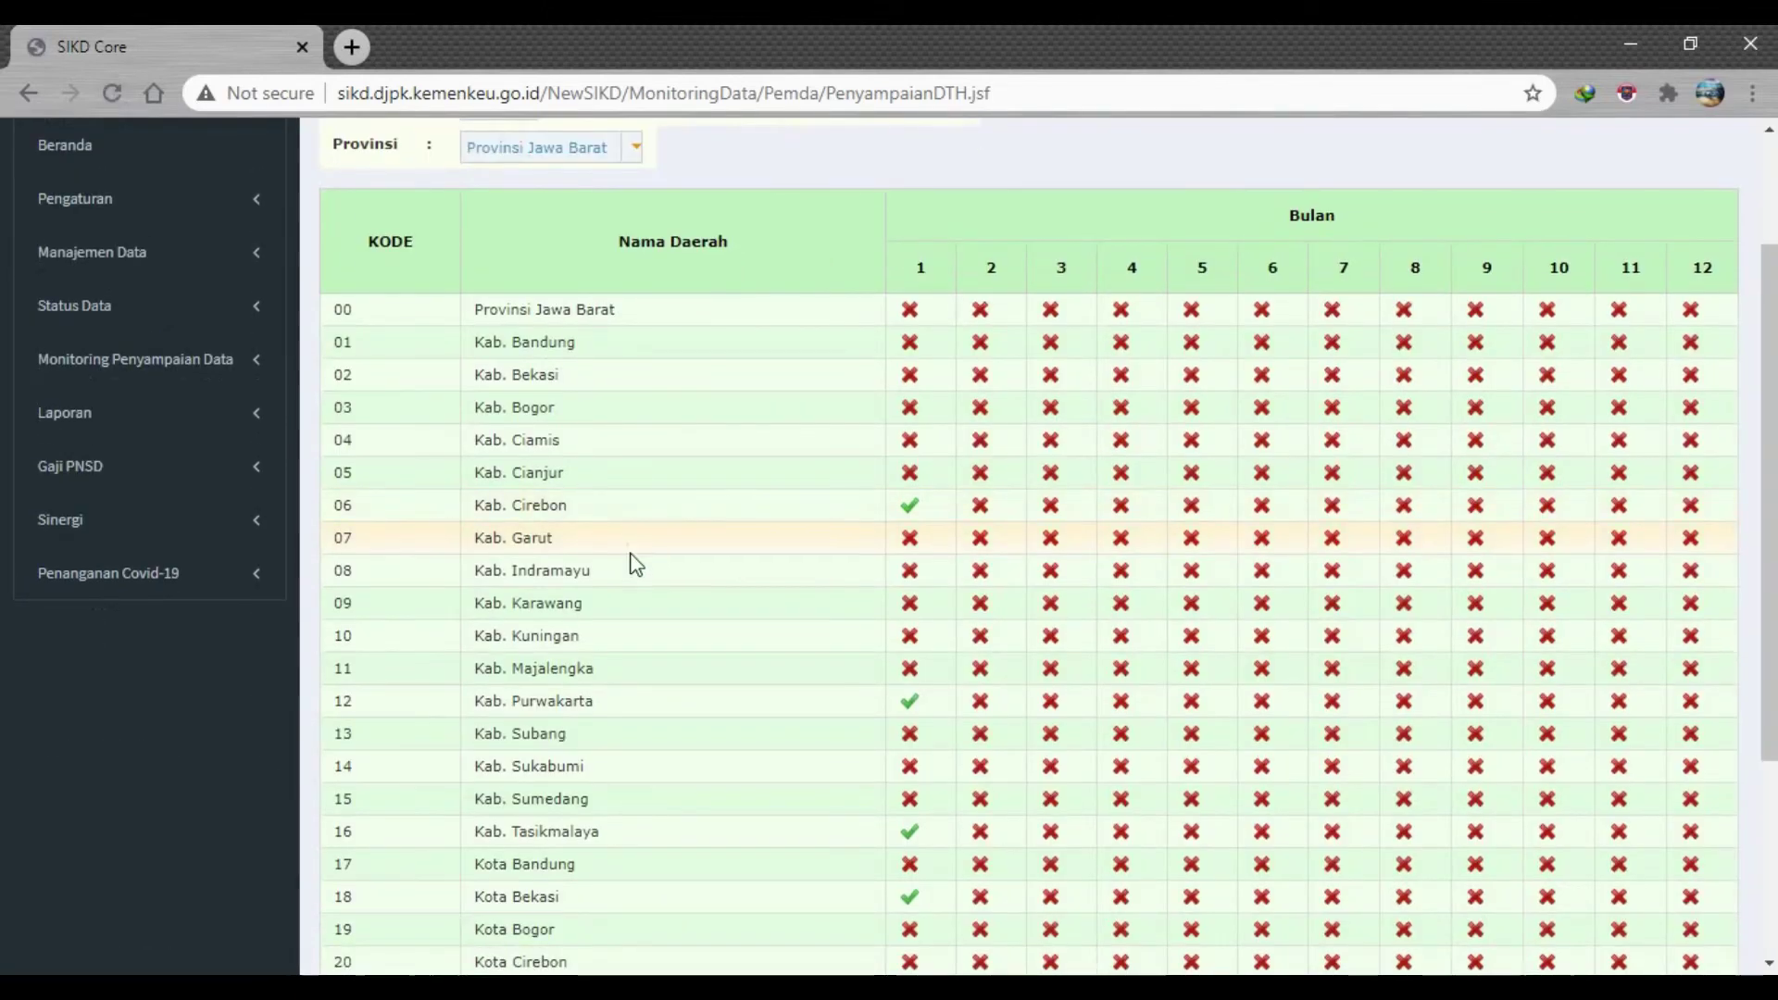
scroll(595, 769, "up", 2)
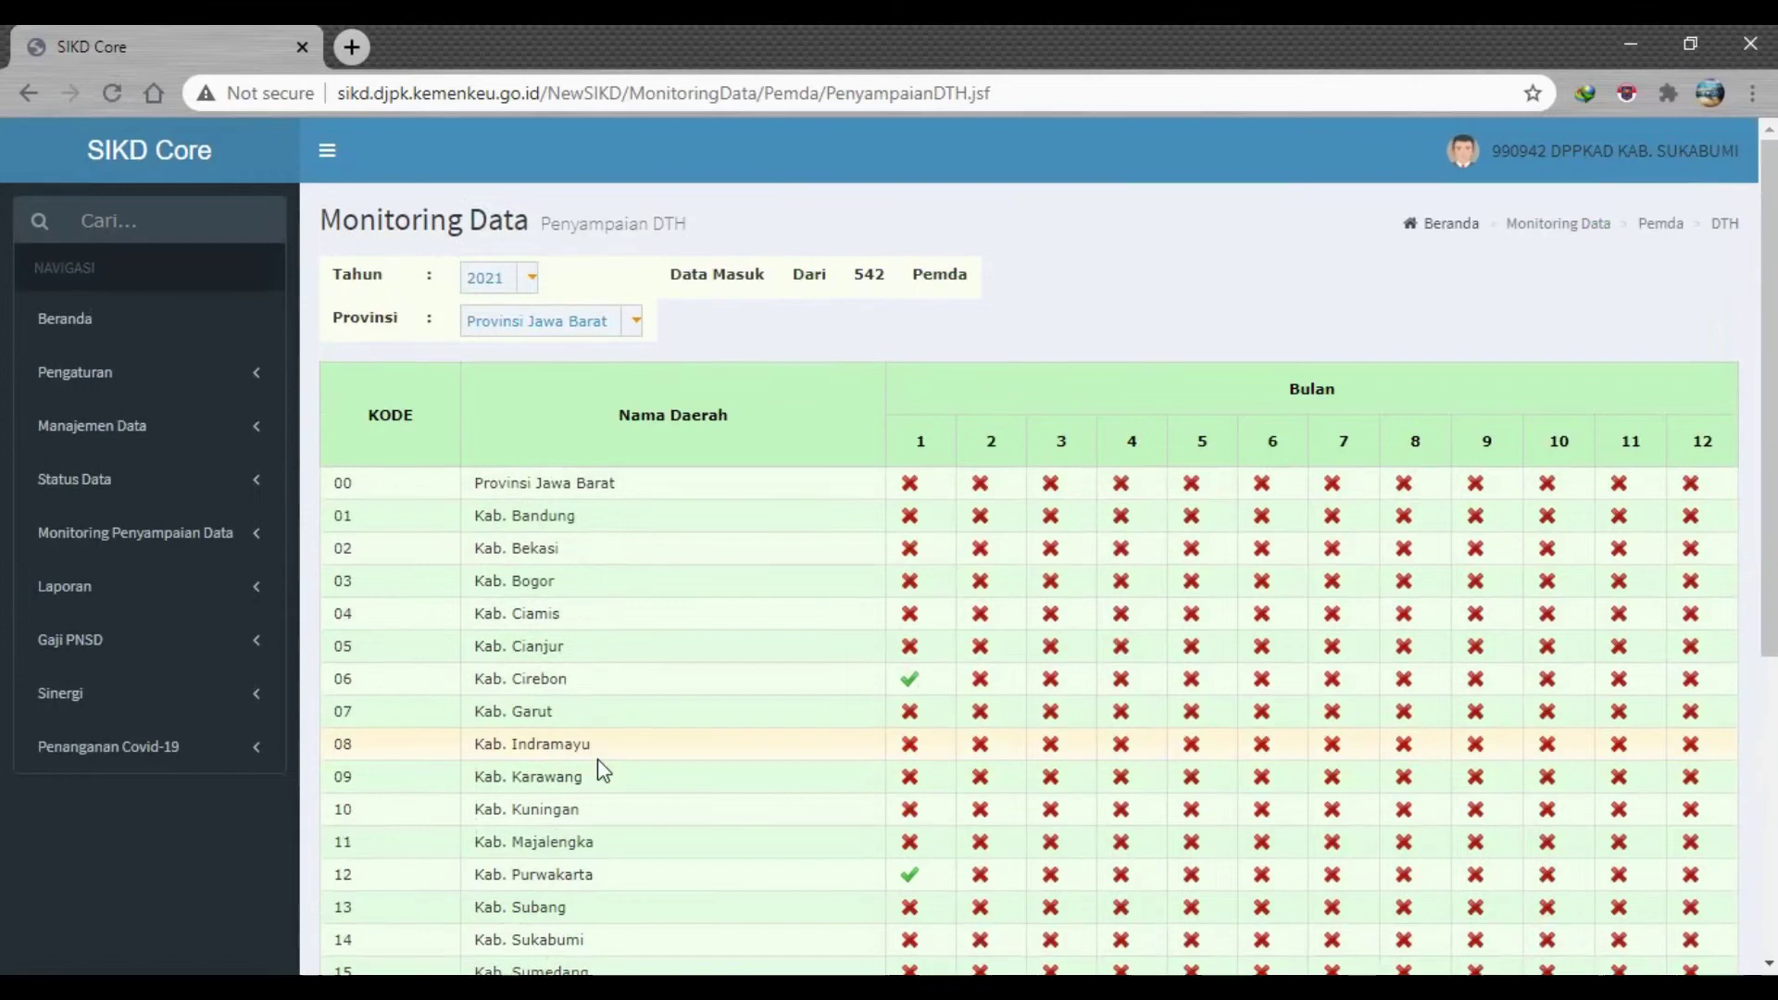
scroll(597, 769, "down", 2)
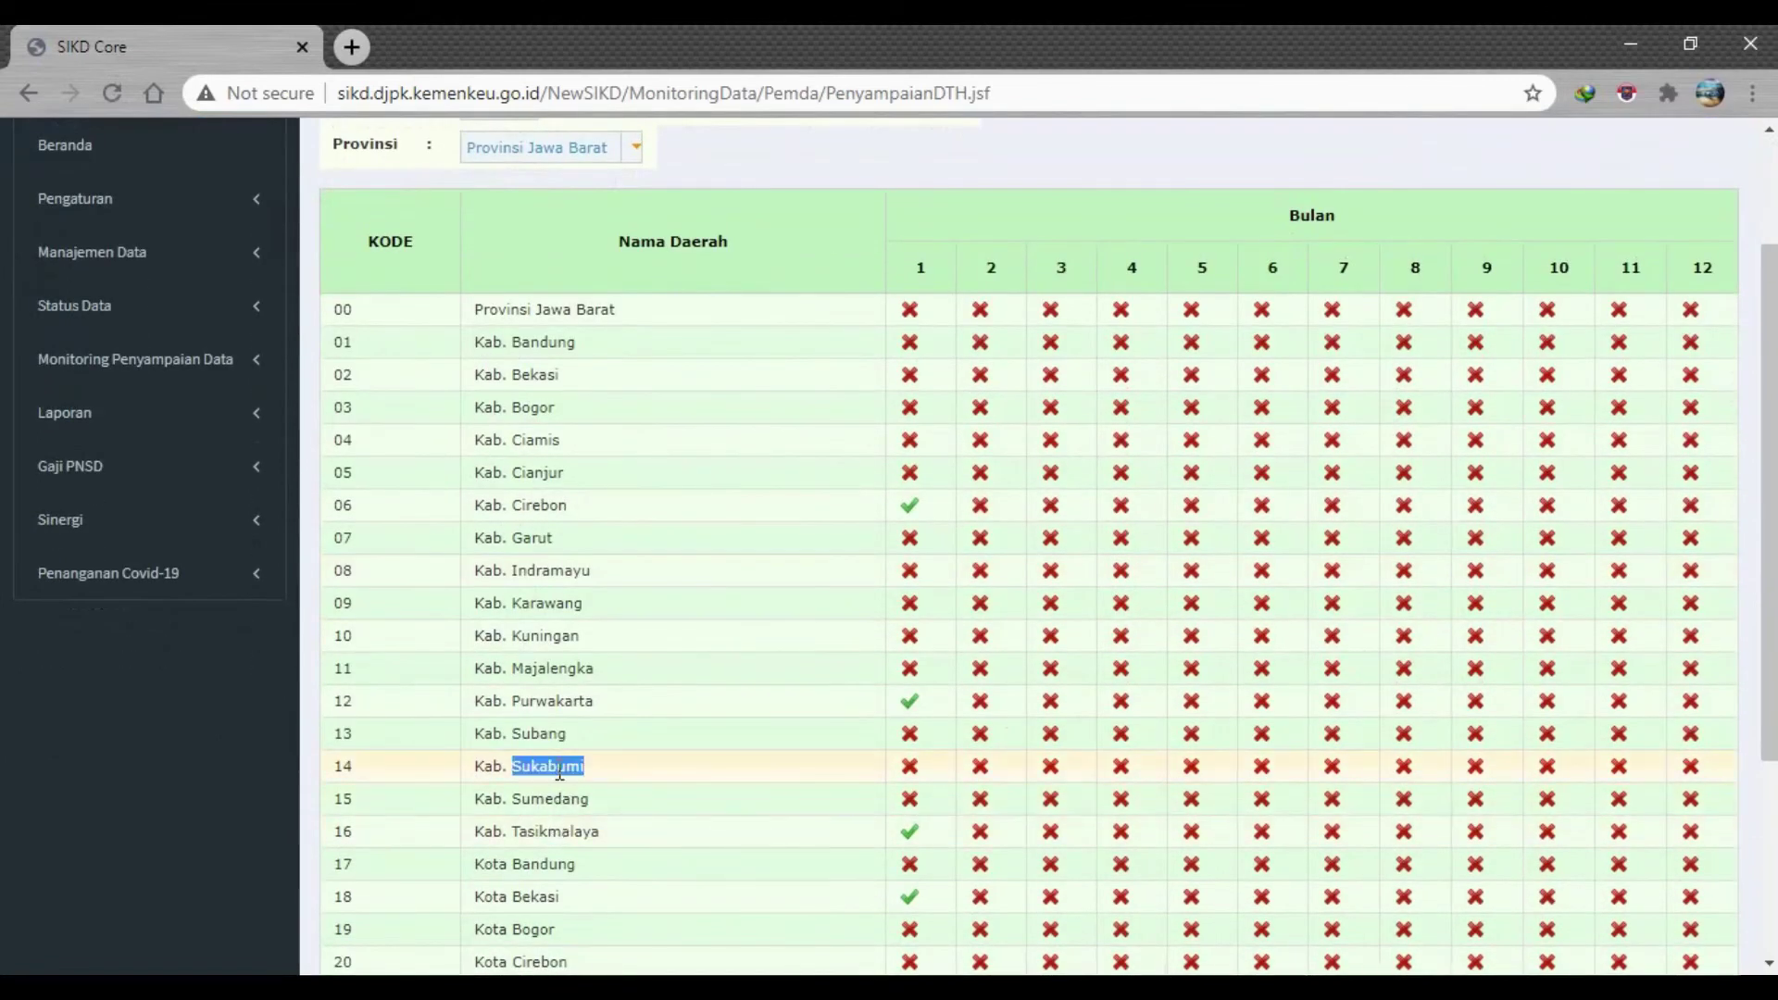
double_click(559, 766)
scroll(603, 719, "up", 2)
left_click(275, 474)
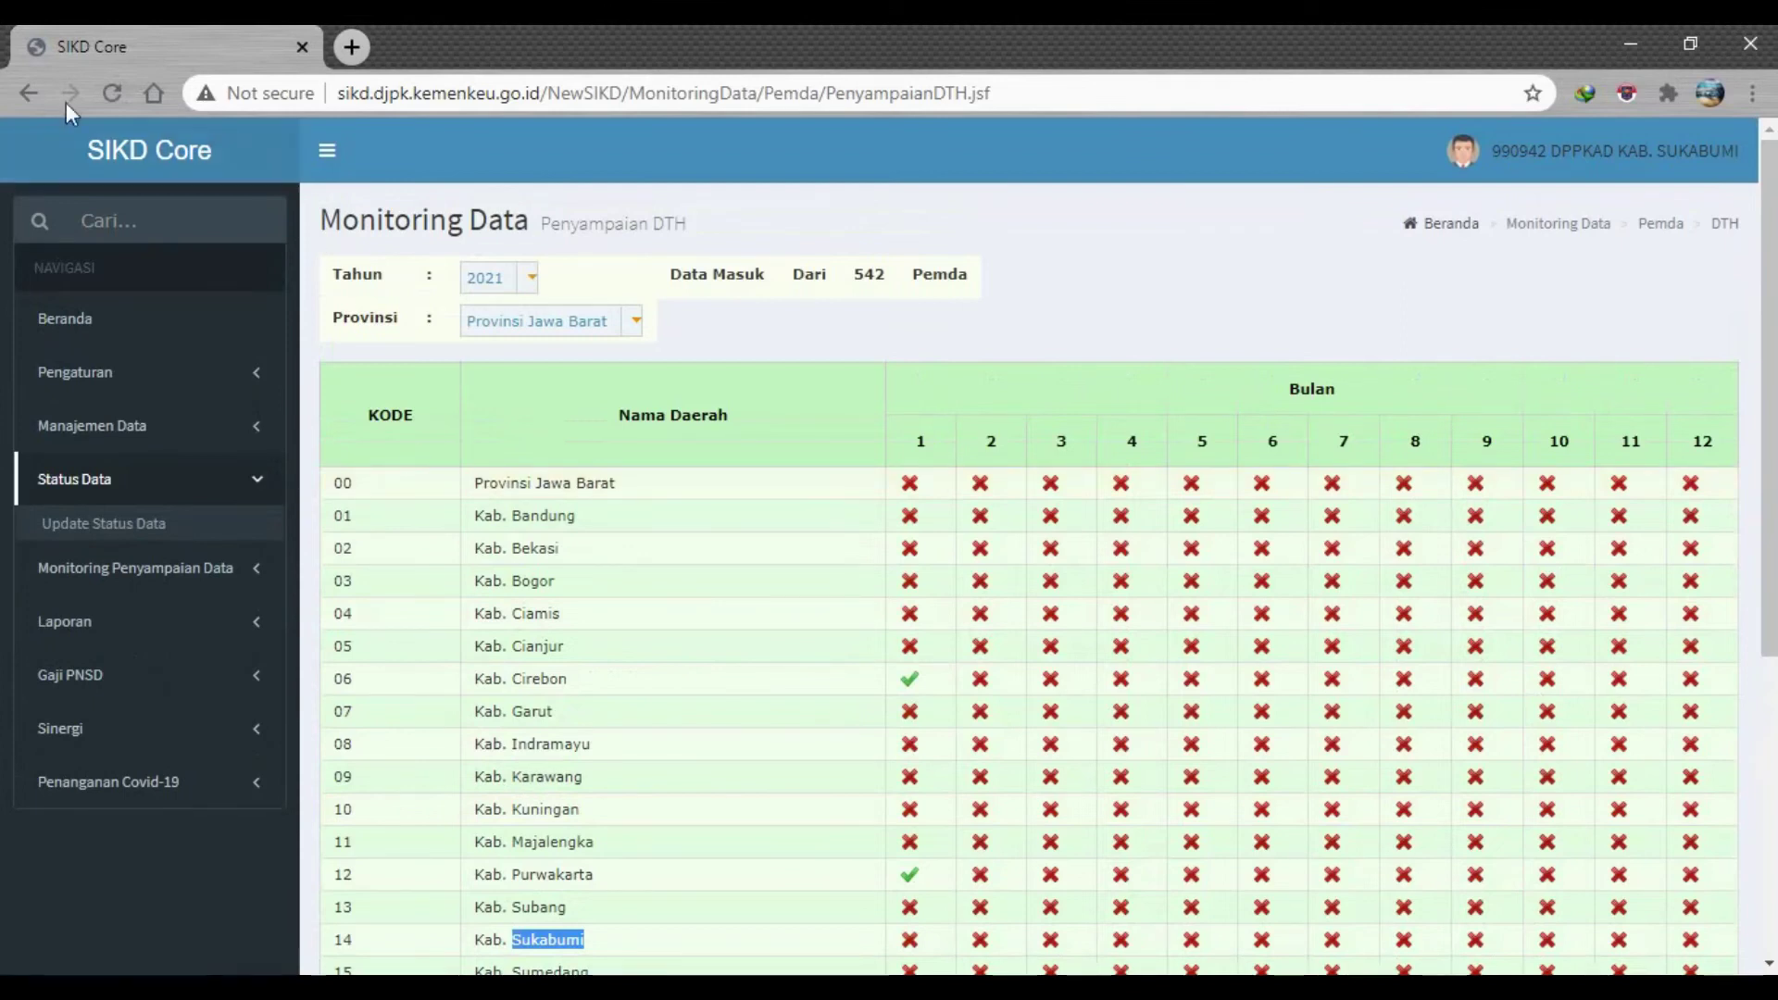
Step: Refresh the monitoring table by changing the province to Provinsi Sumatera Barat and back to Provinsi Jawa Barat
left_click(467, 324)
left_click(558, 432)
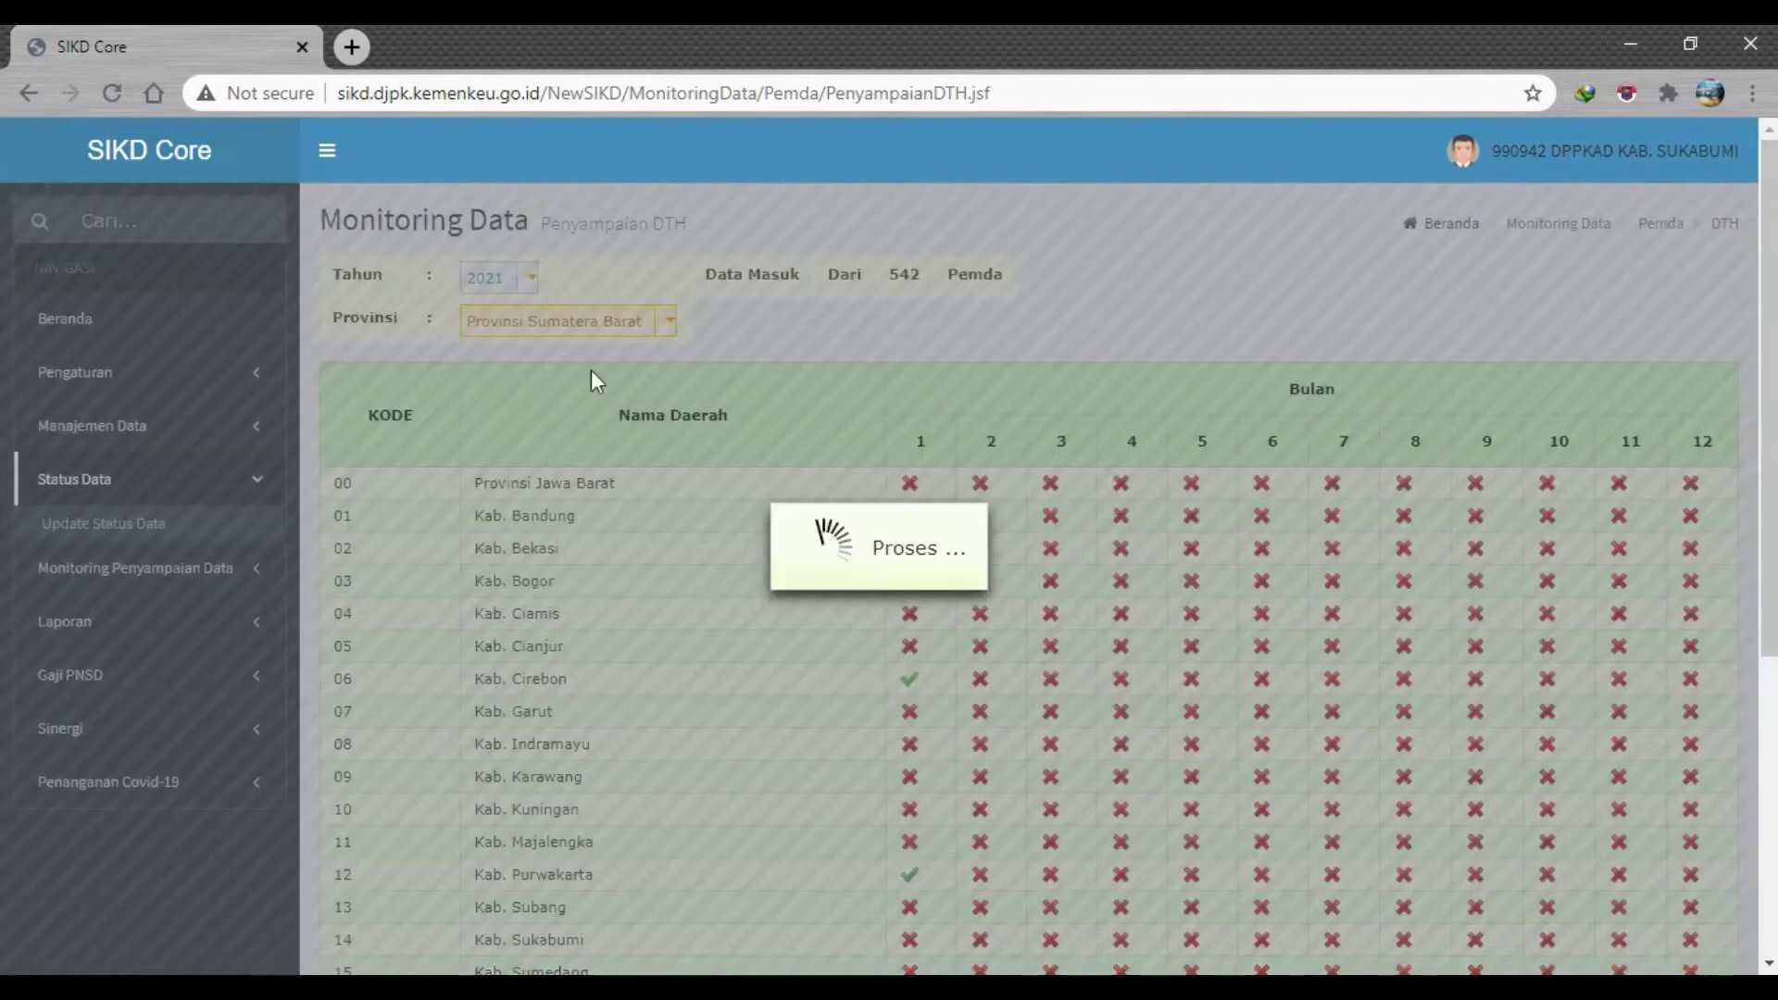
left_click(612, 327)
type("jawa")
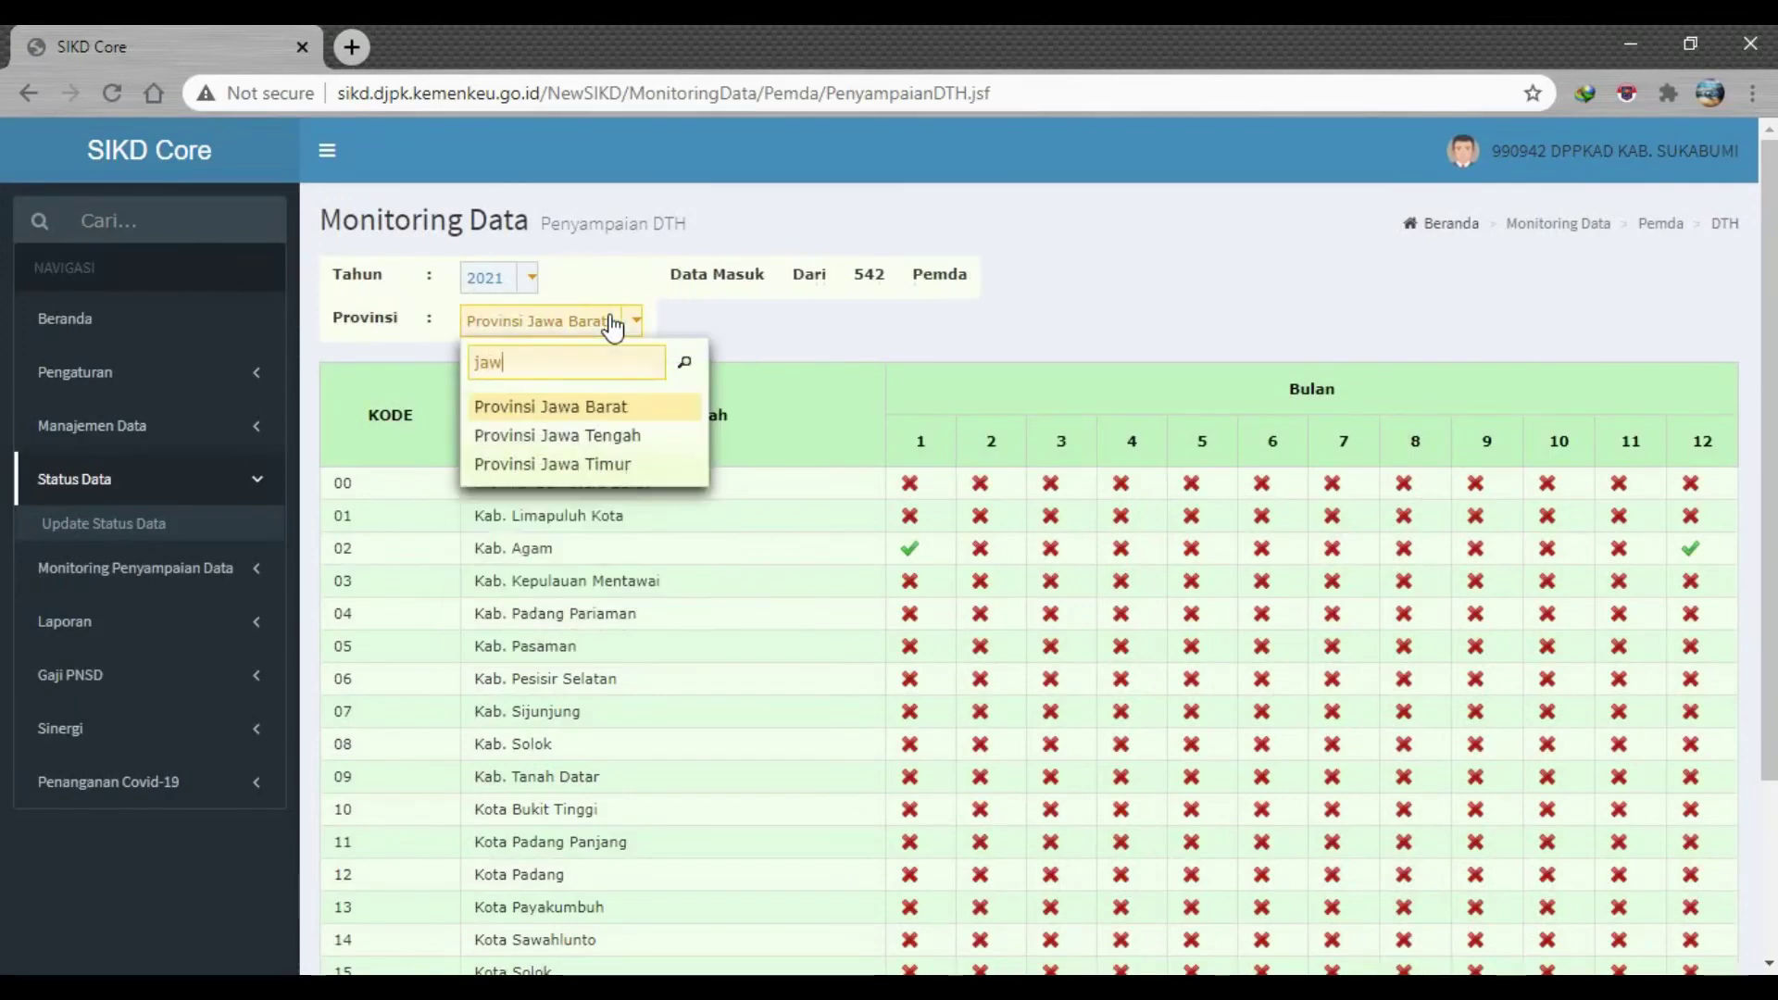
left_click(586, 412)
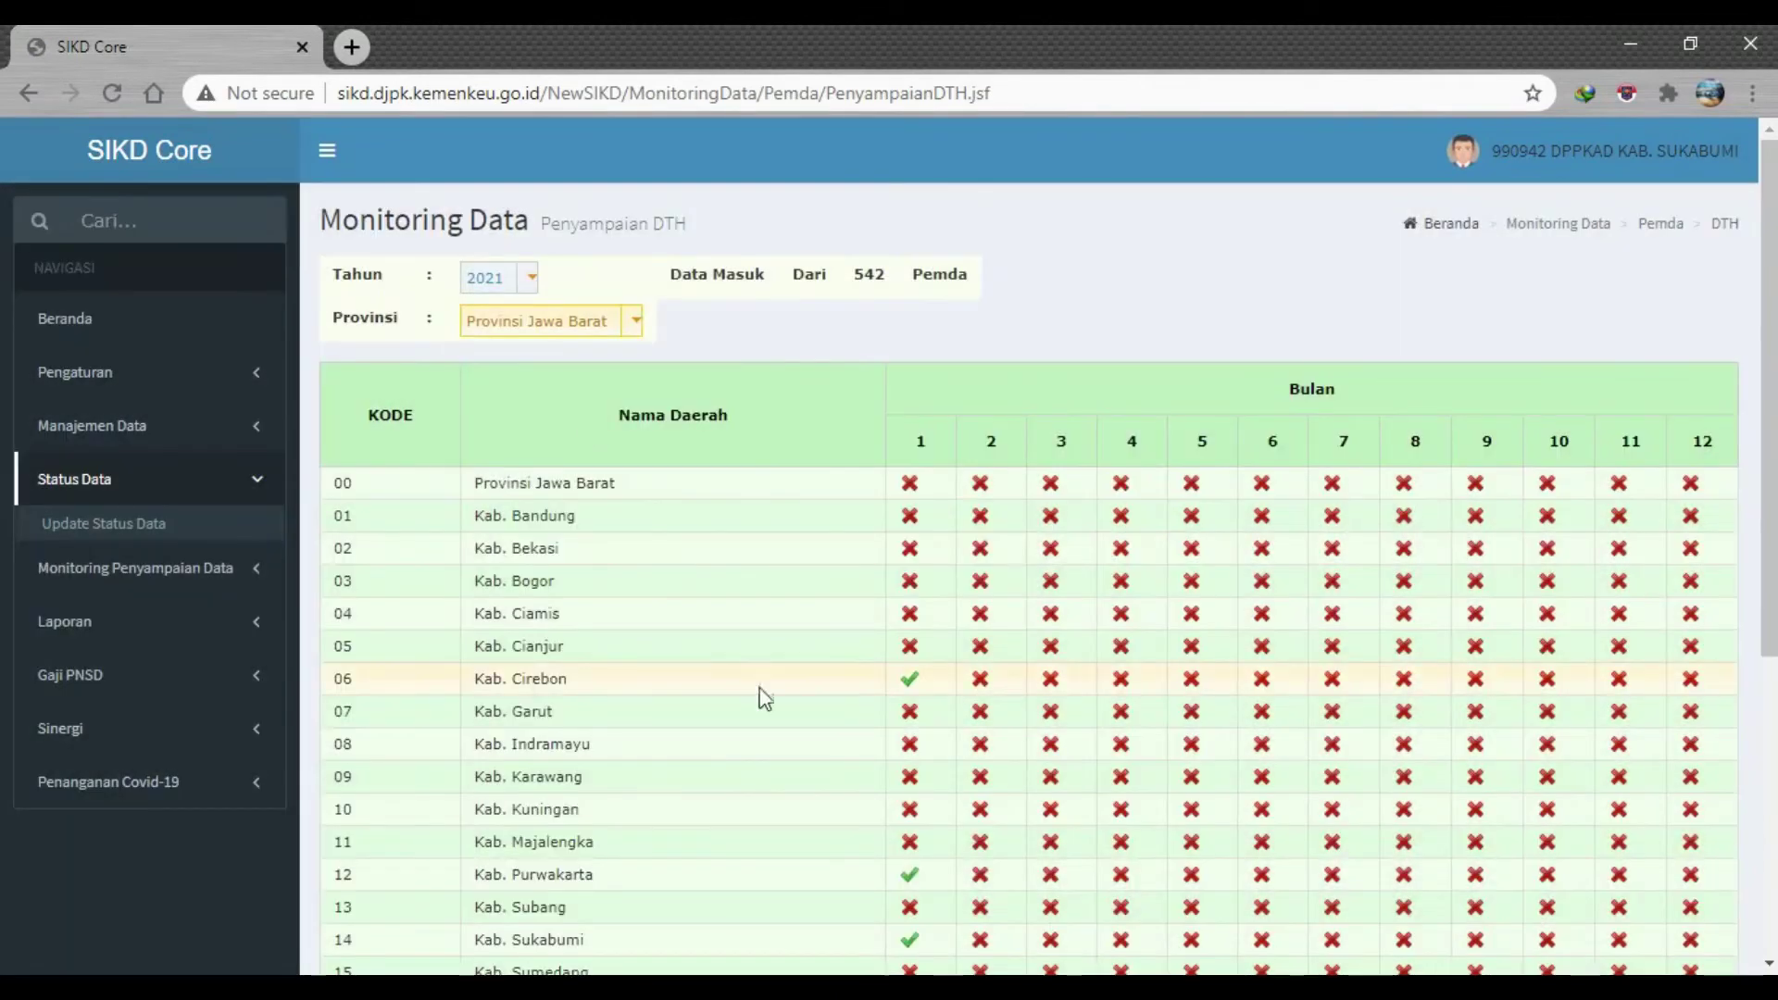
Step: Check the Kab. Sukabumi row for its DTH delivery status in month 1
scroll(704, 731, "down", 2)
triple_click(576, 767)
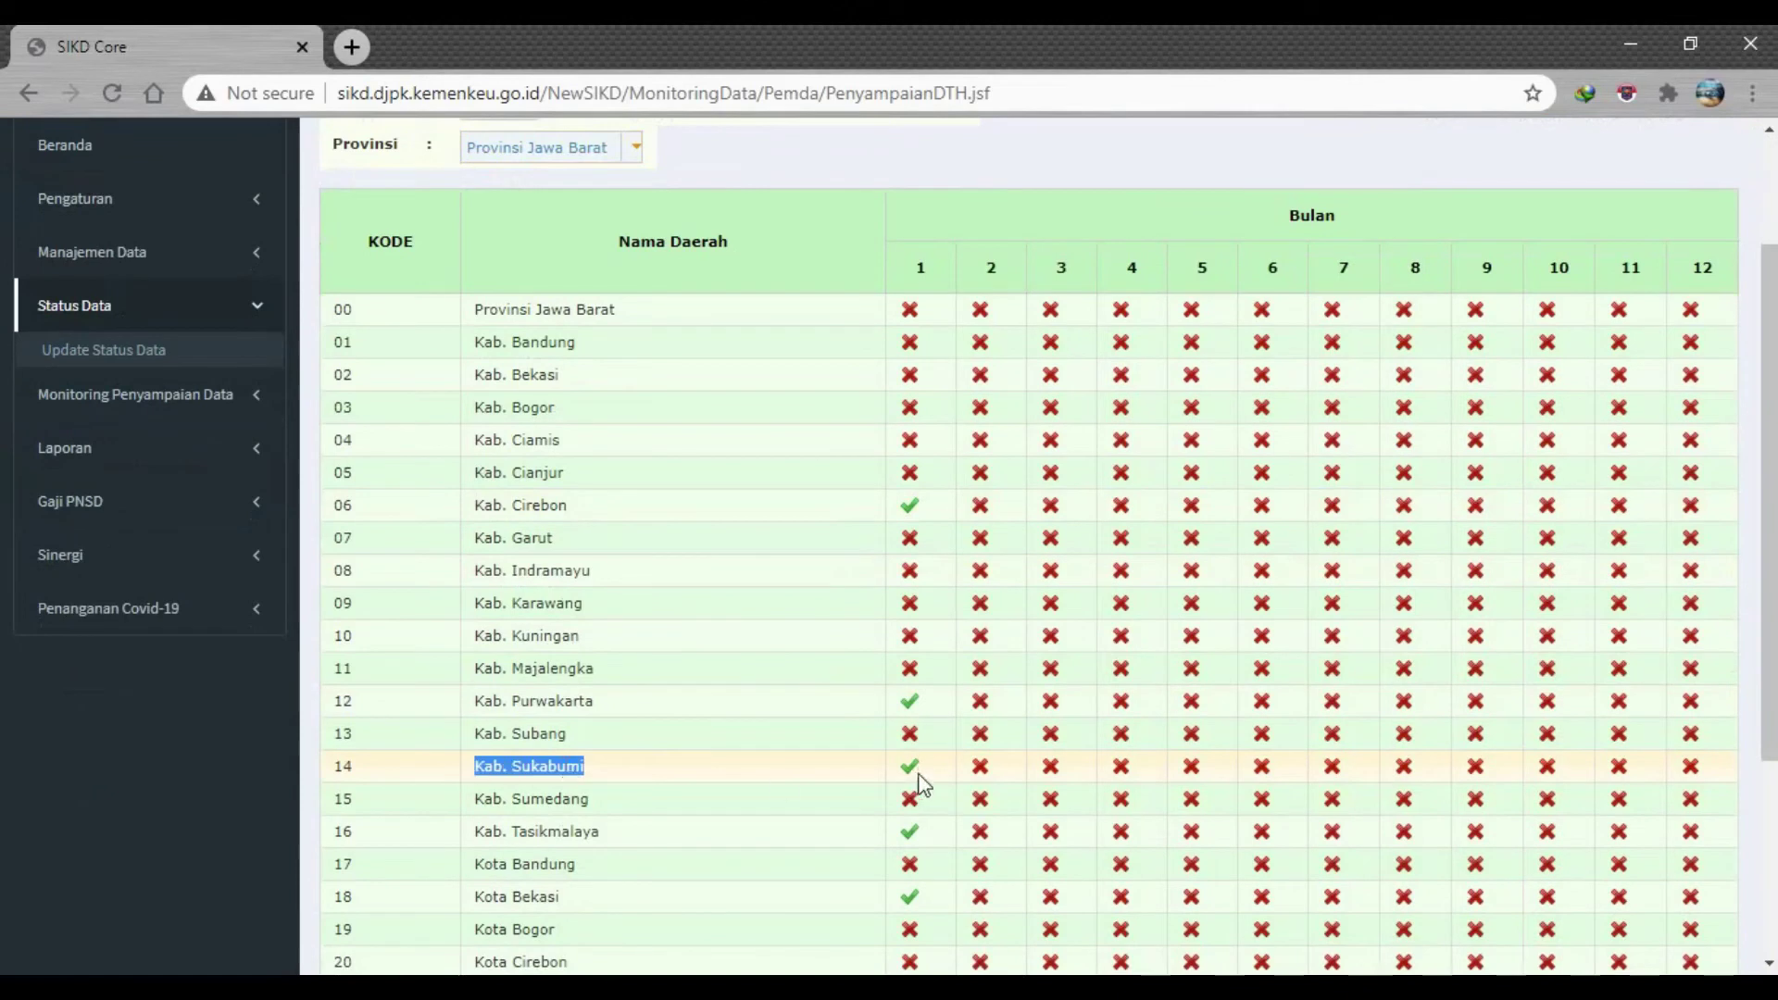
left_click(468, 771)
left_click_drag(416, 772, 1681, 783)
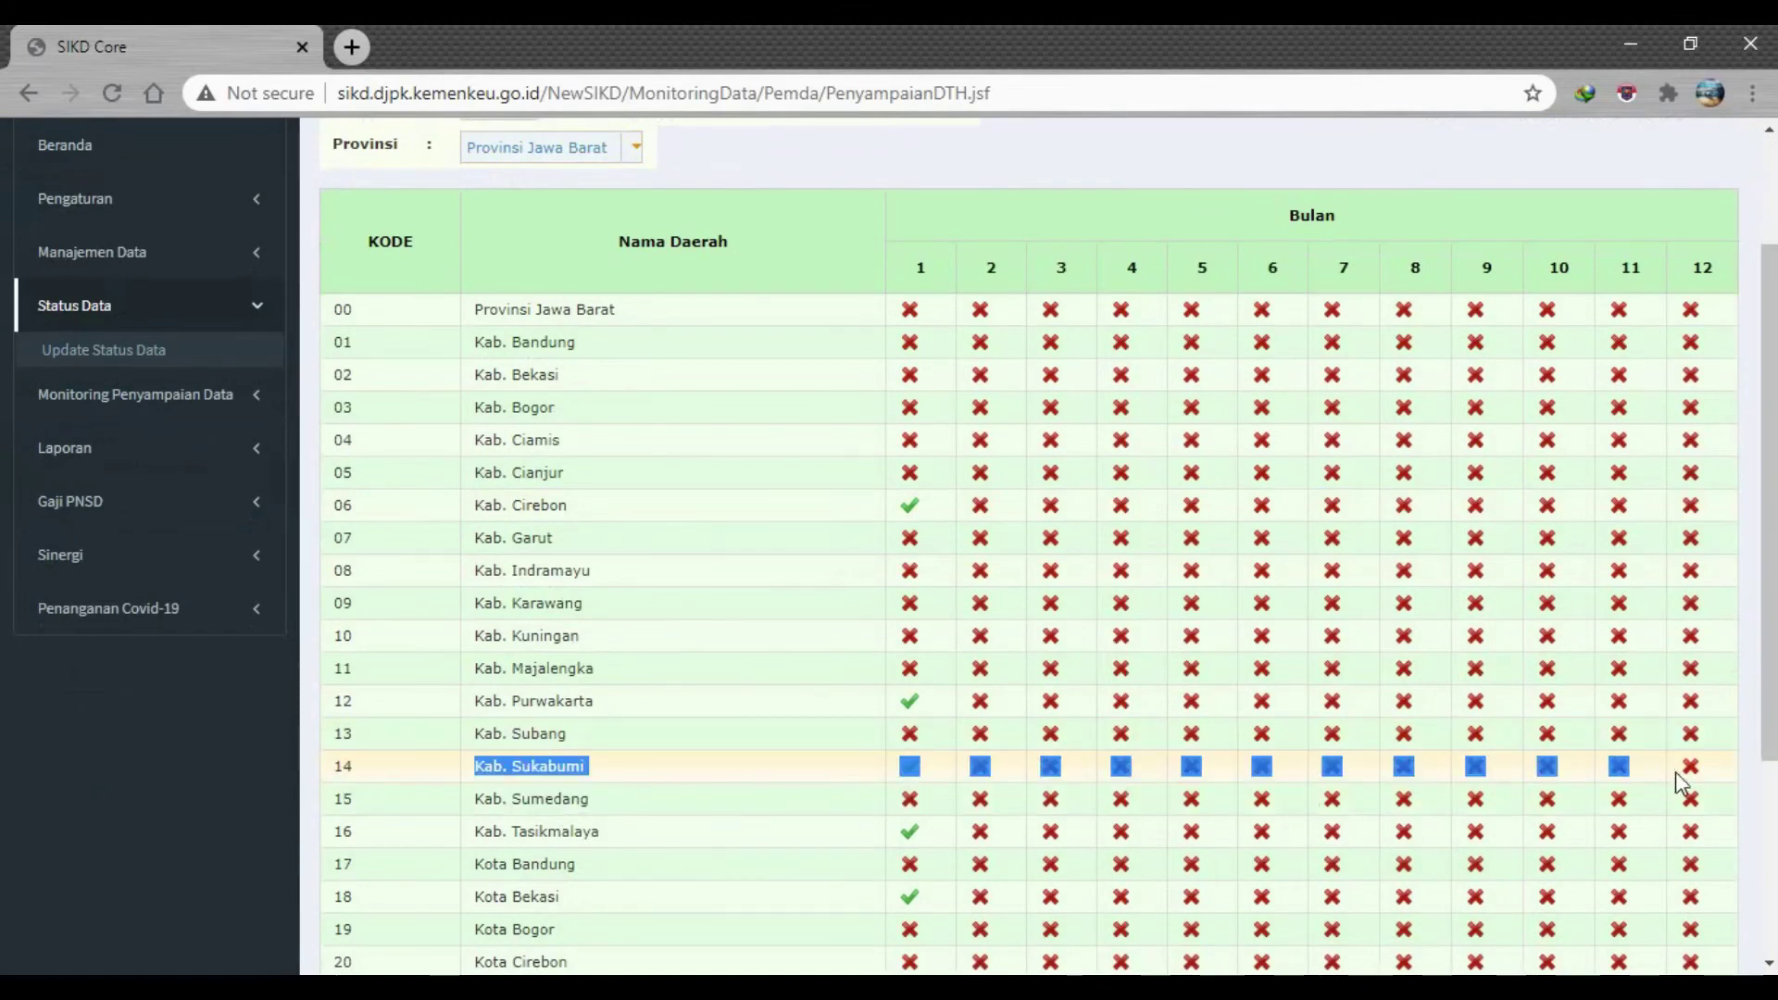
left_click(908, 768)
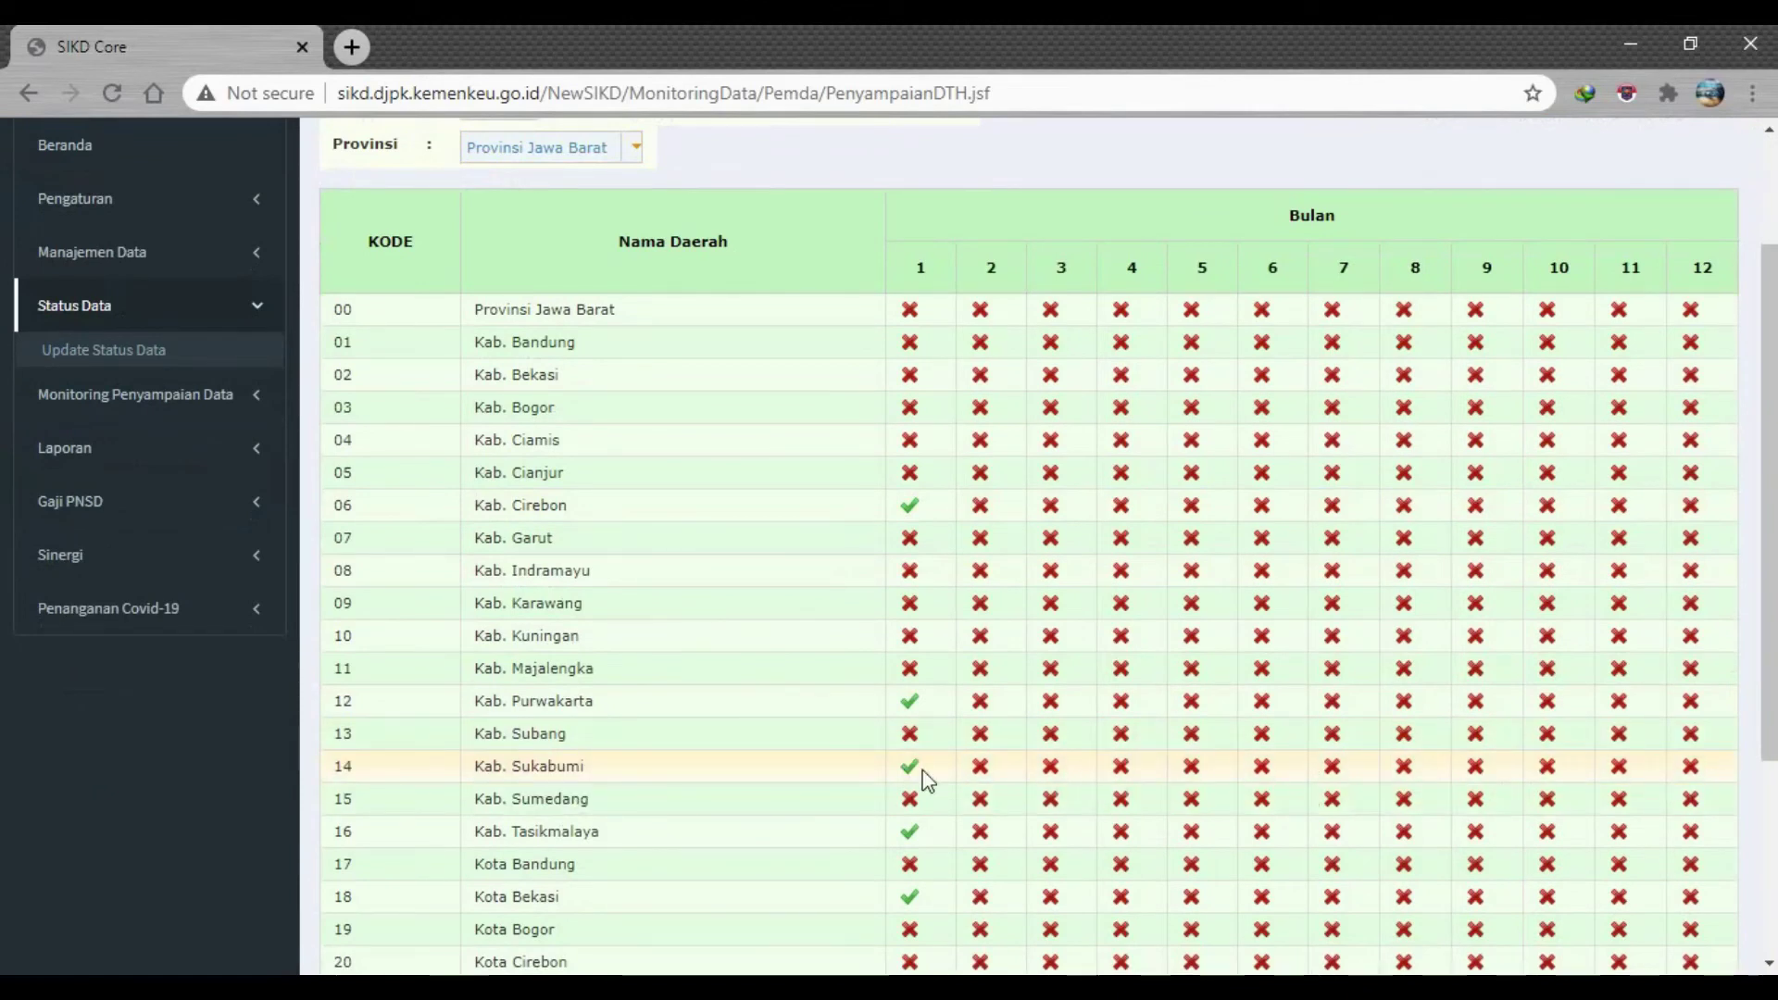
scroll(926, 781, "up", 2)
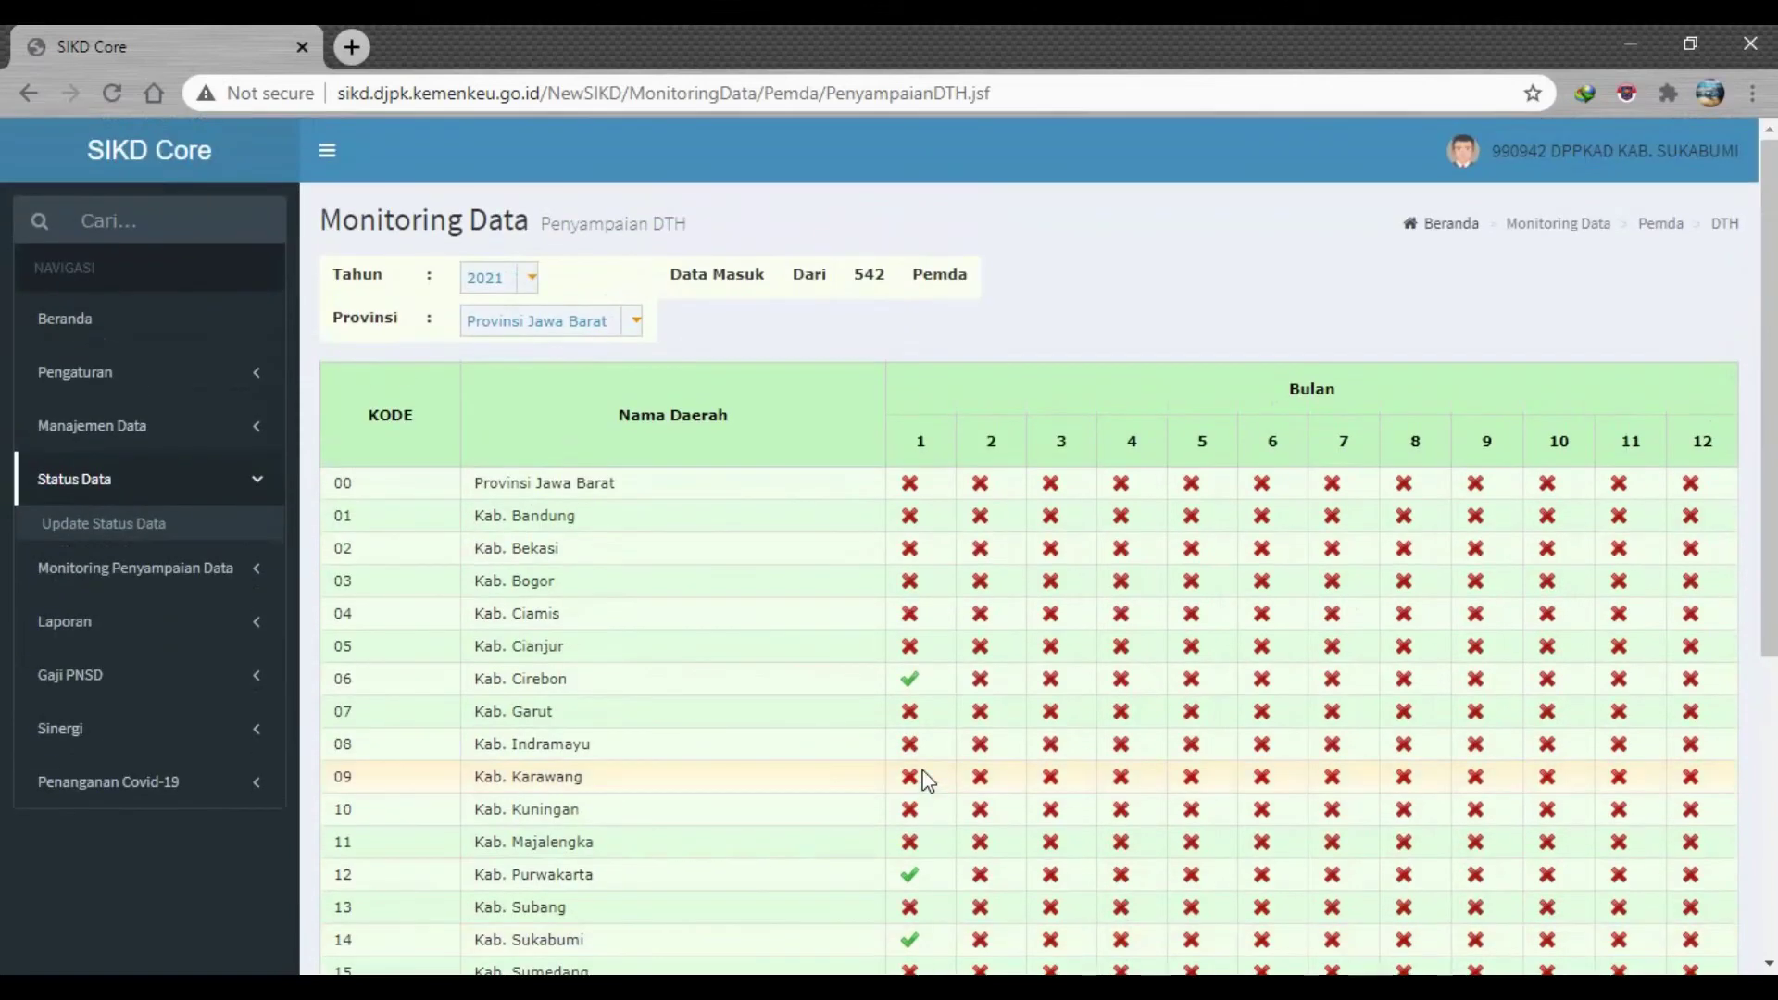
Step: Return to the SIKD home page, reopen DTH monitoring for Provinsi Jawa Barat and verify Kab. Sukabumi's January status
left_click(97, 325)
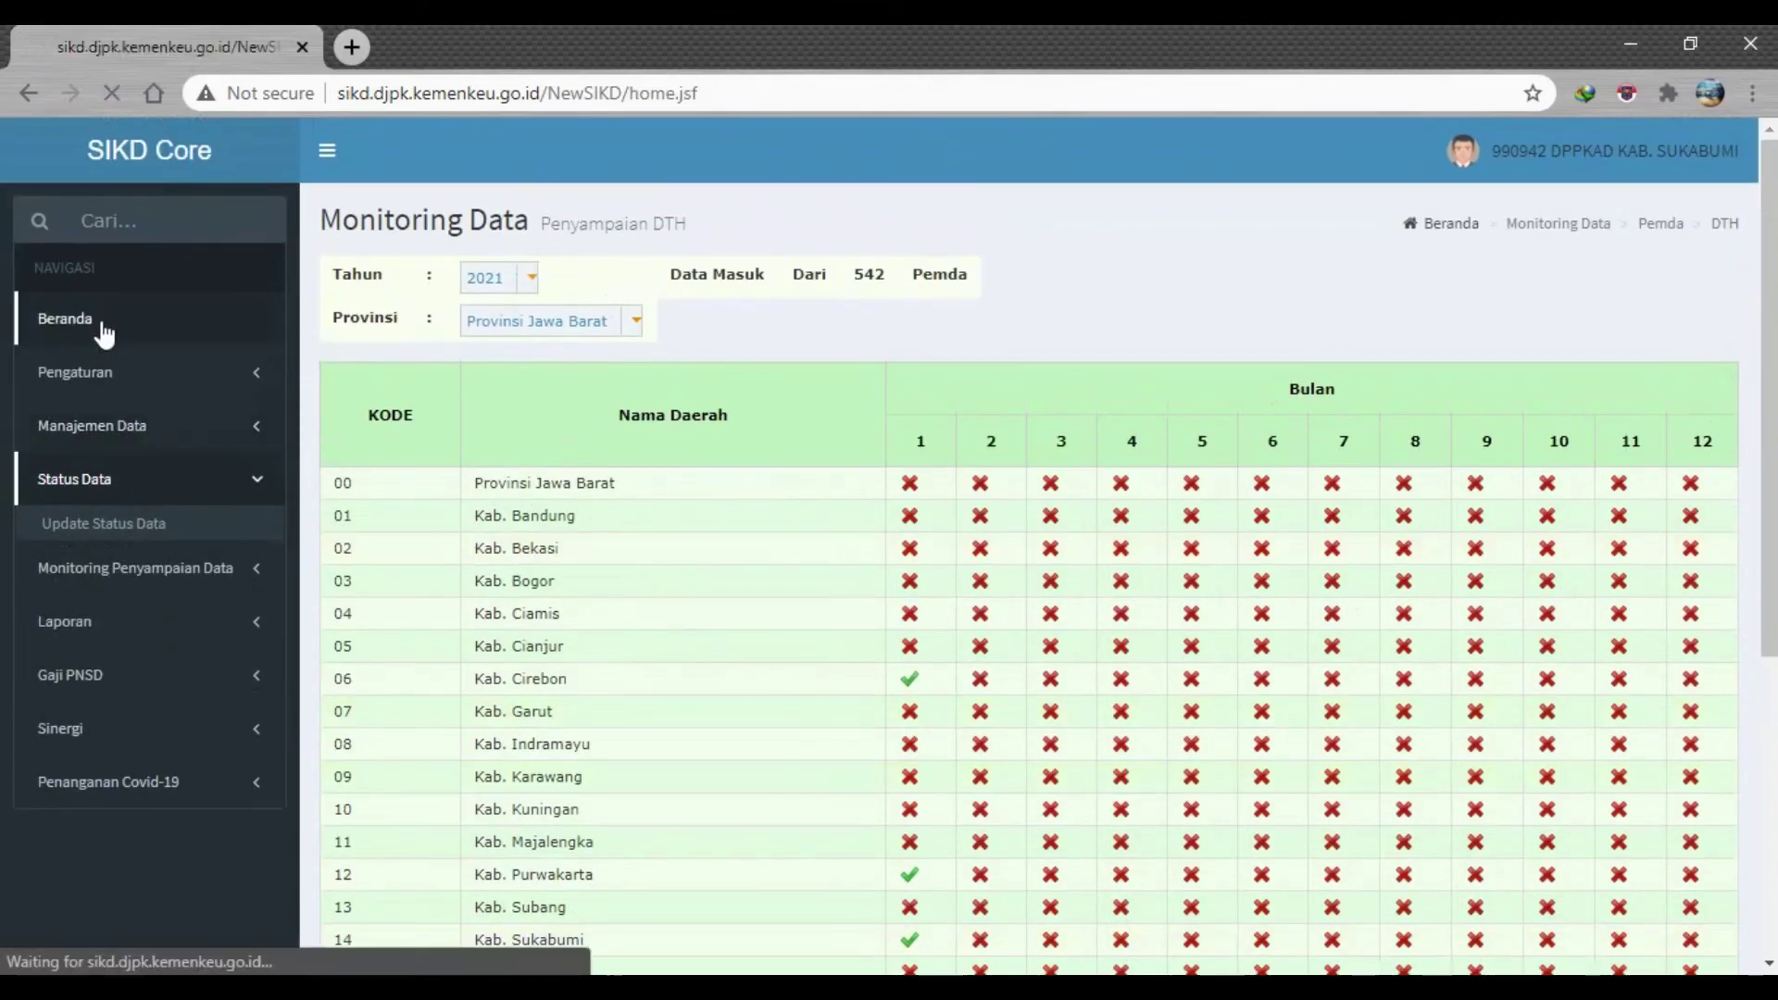
left_click(159, 536)
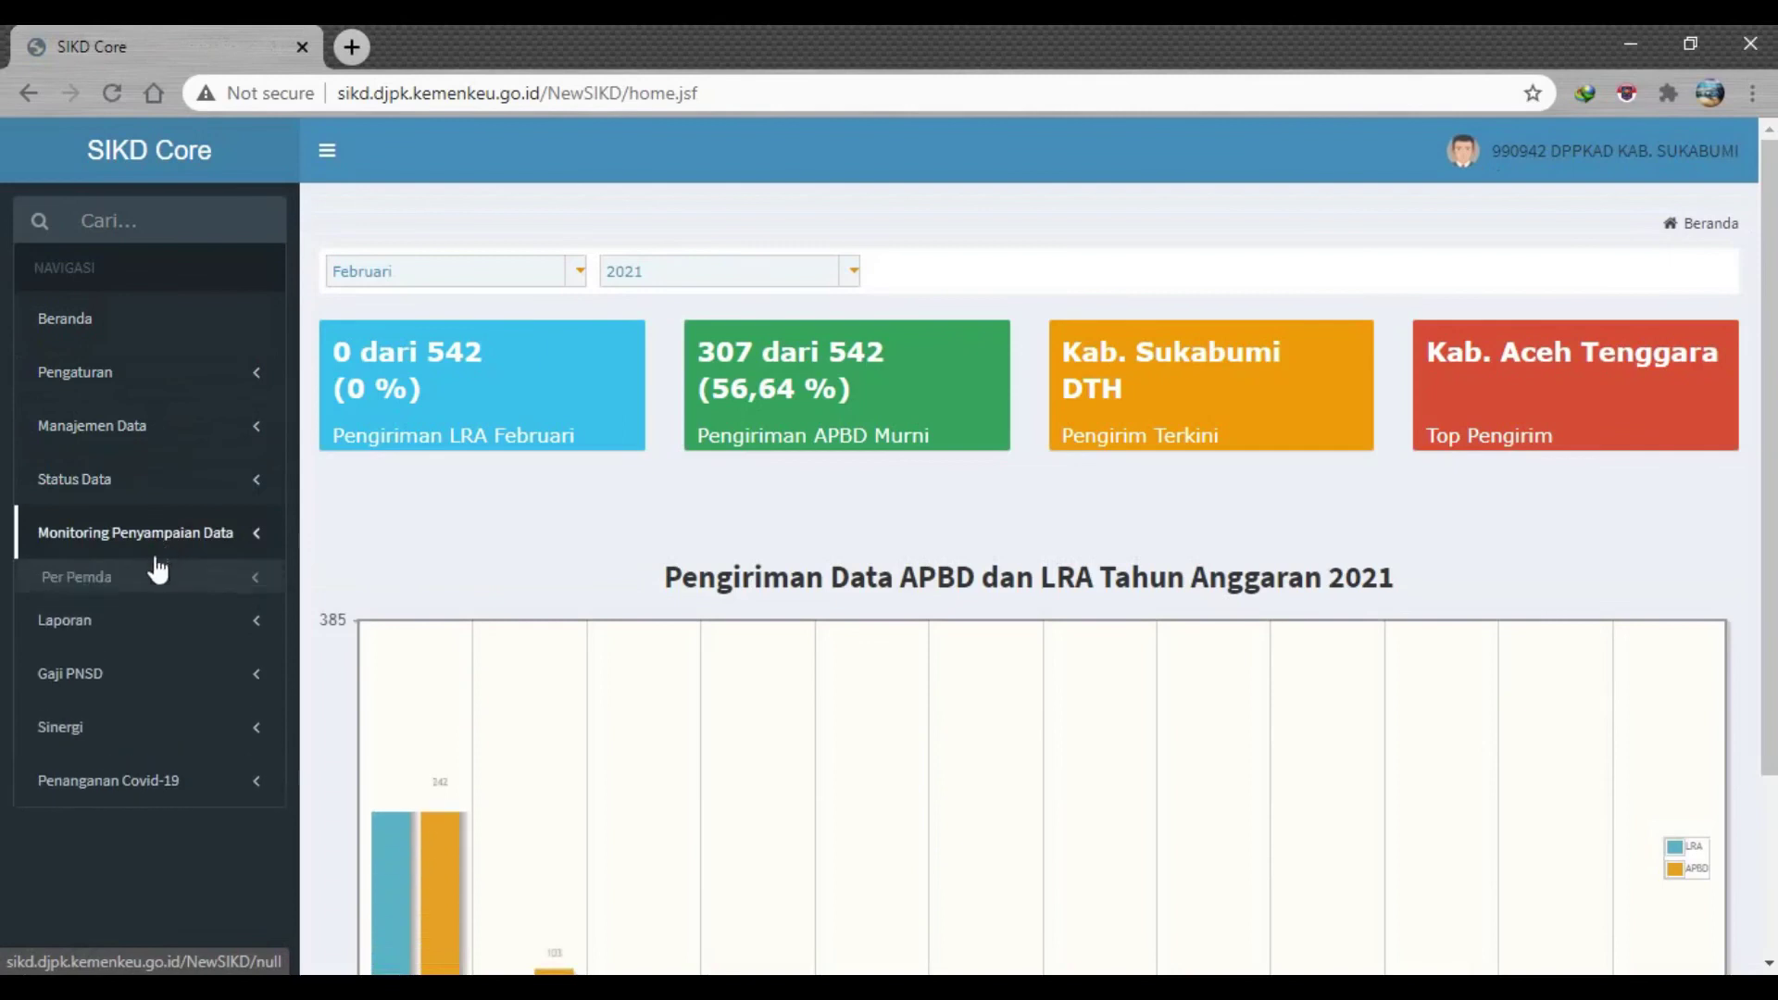
left_click(159, 574)
left_click(171, 683)
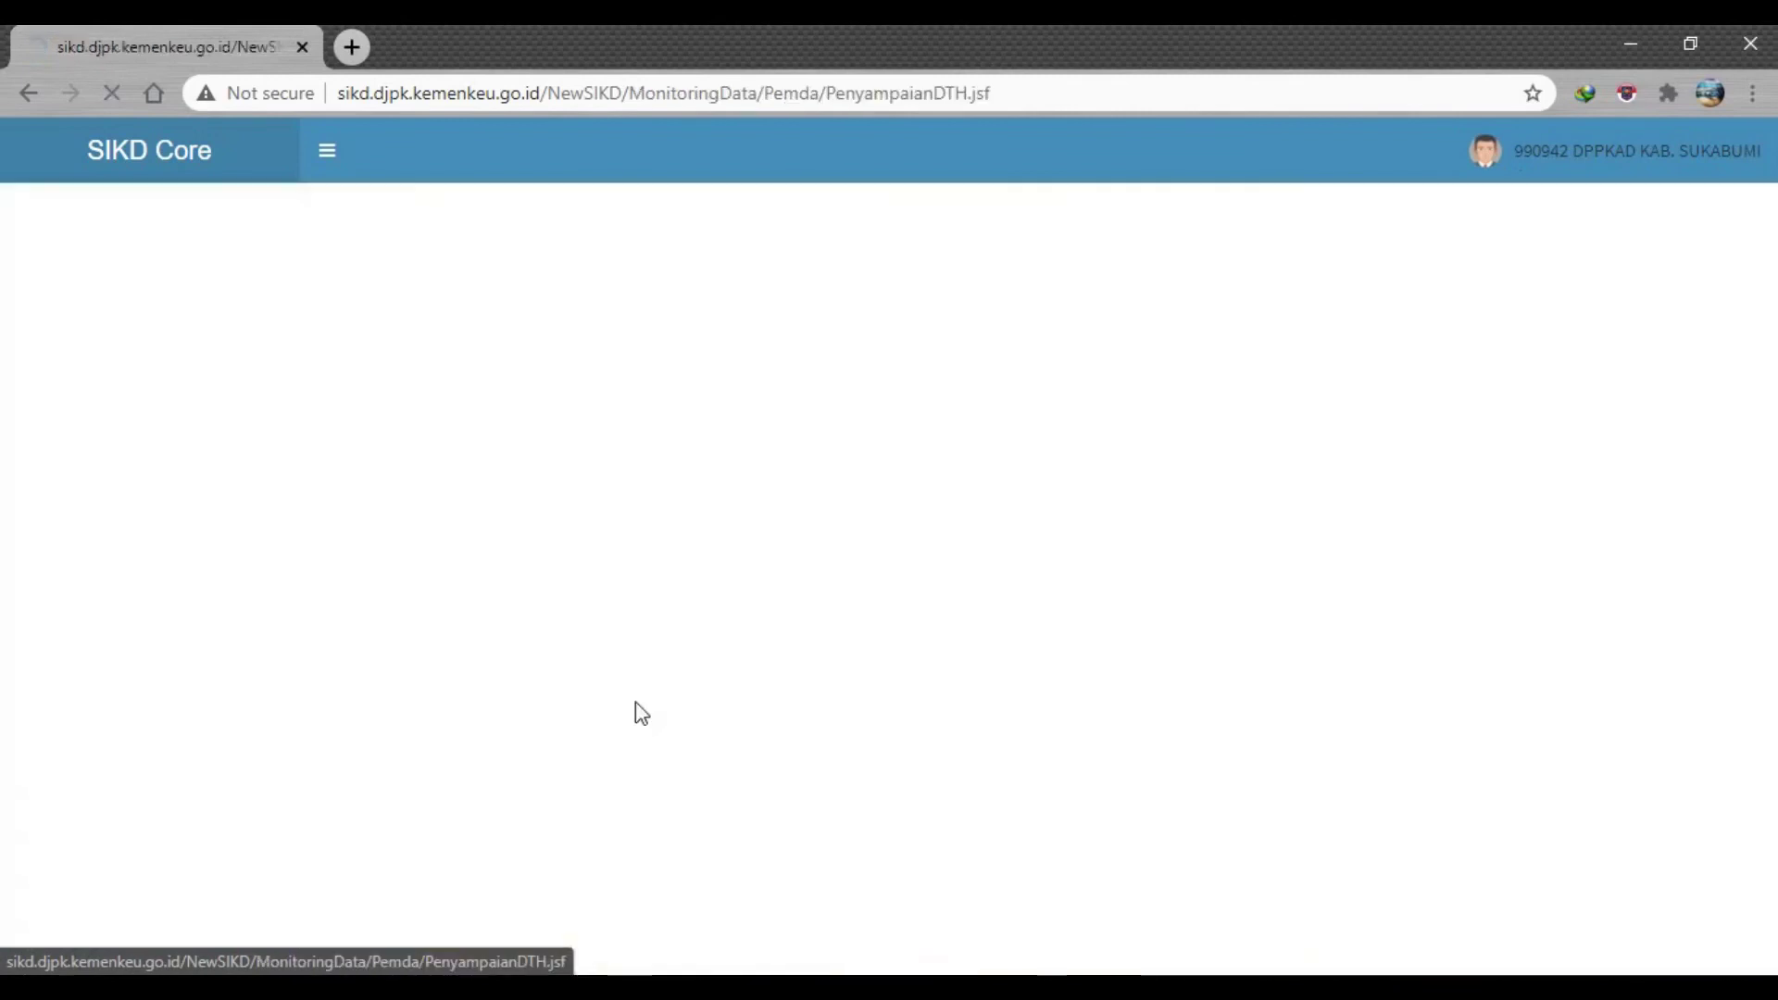
left_click(635, 324)
scroll(547, 518, "down", 2)
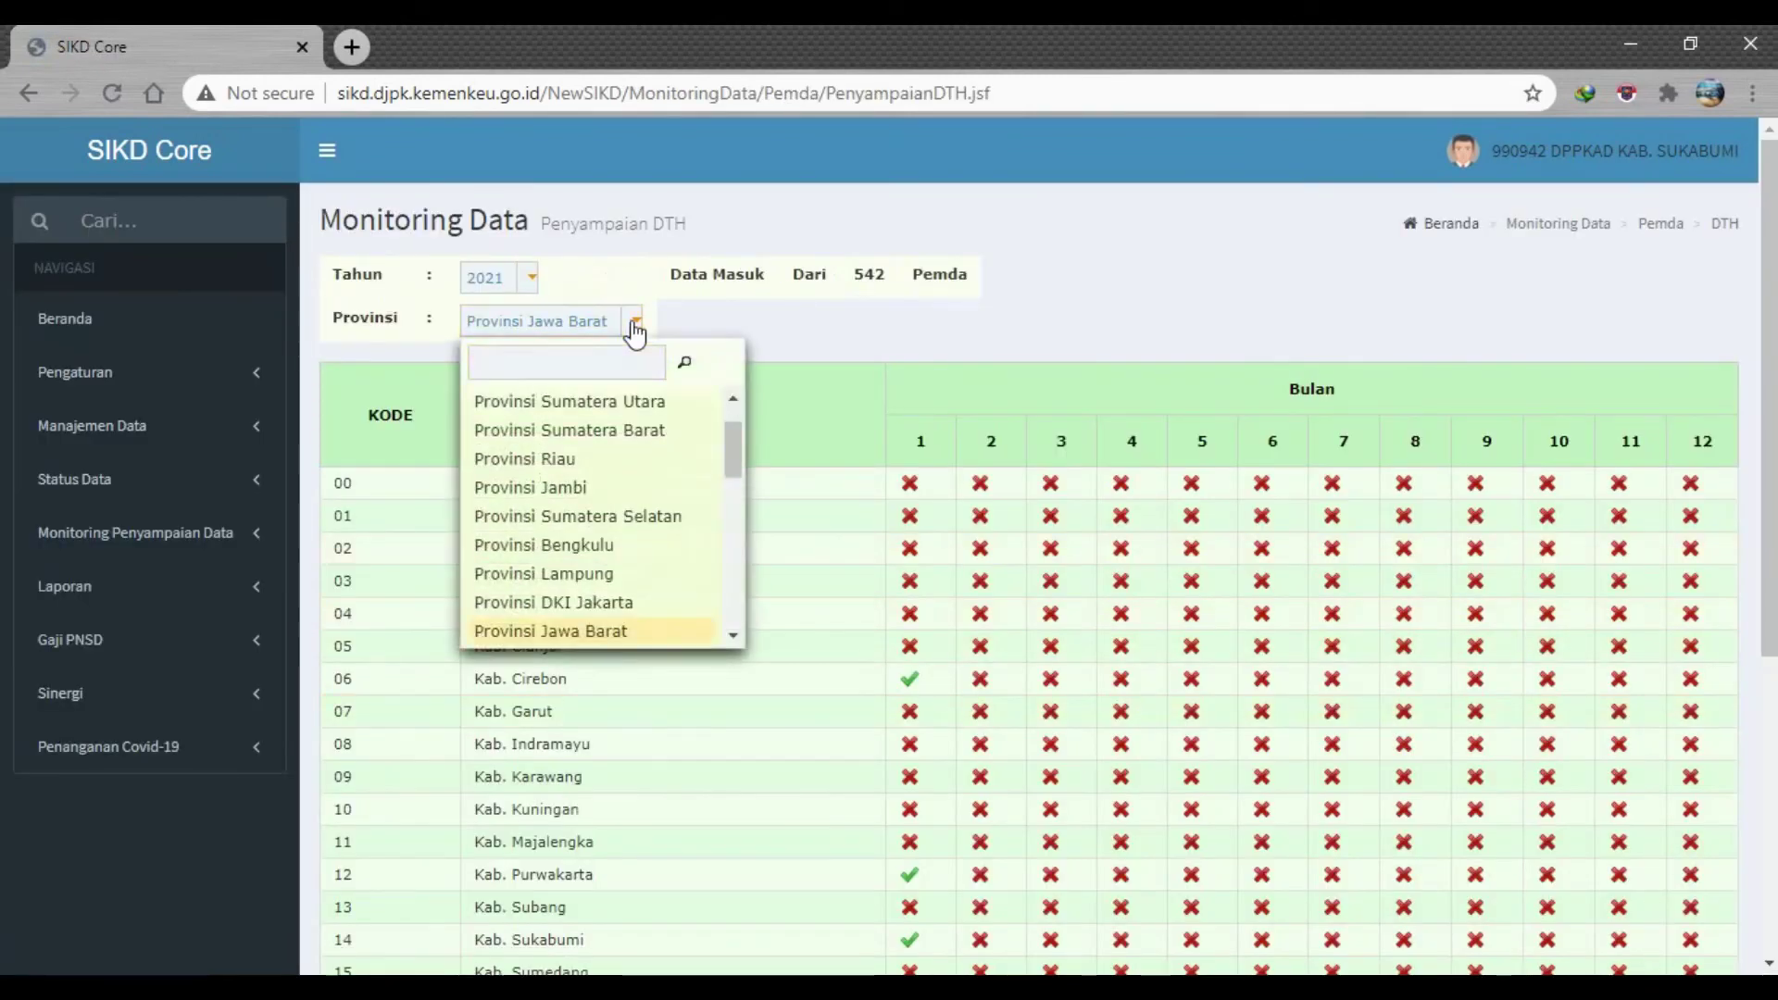
left_click(548, 627)
scroll(680, 741, "down", 2)
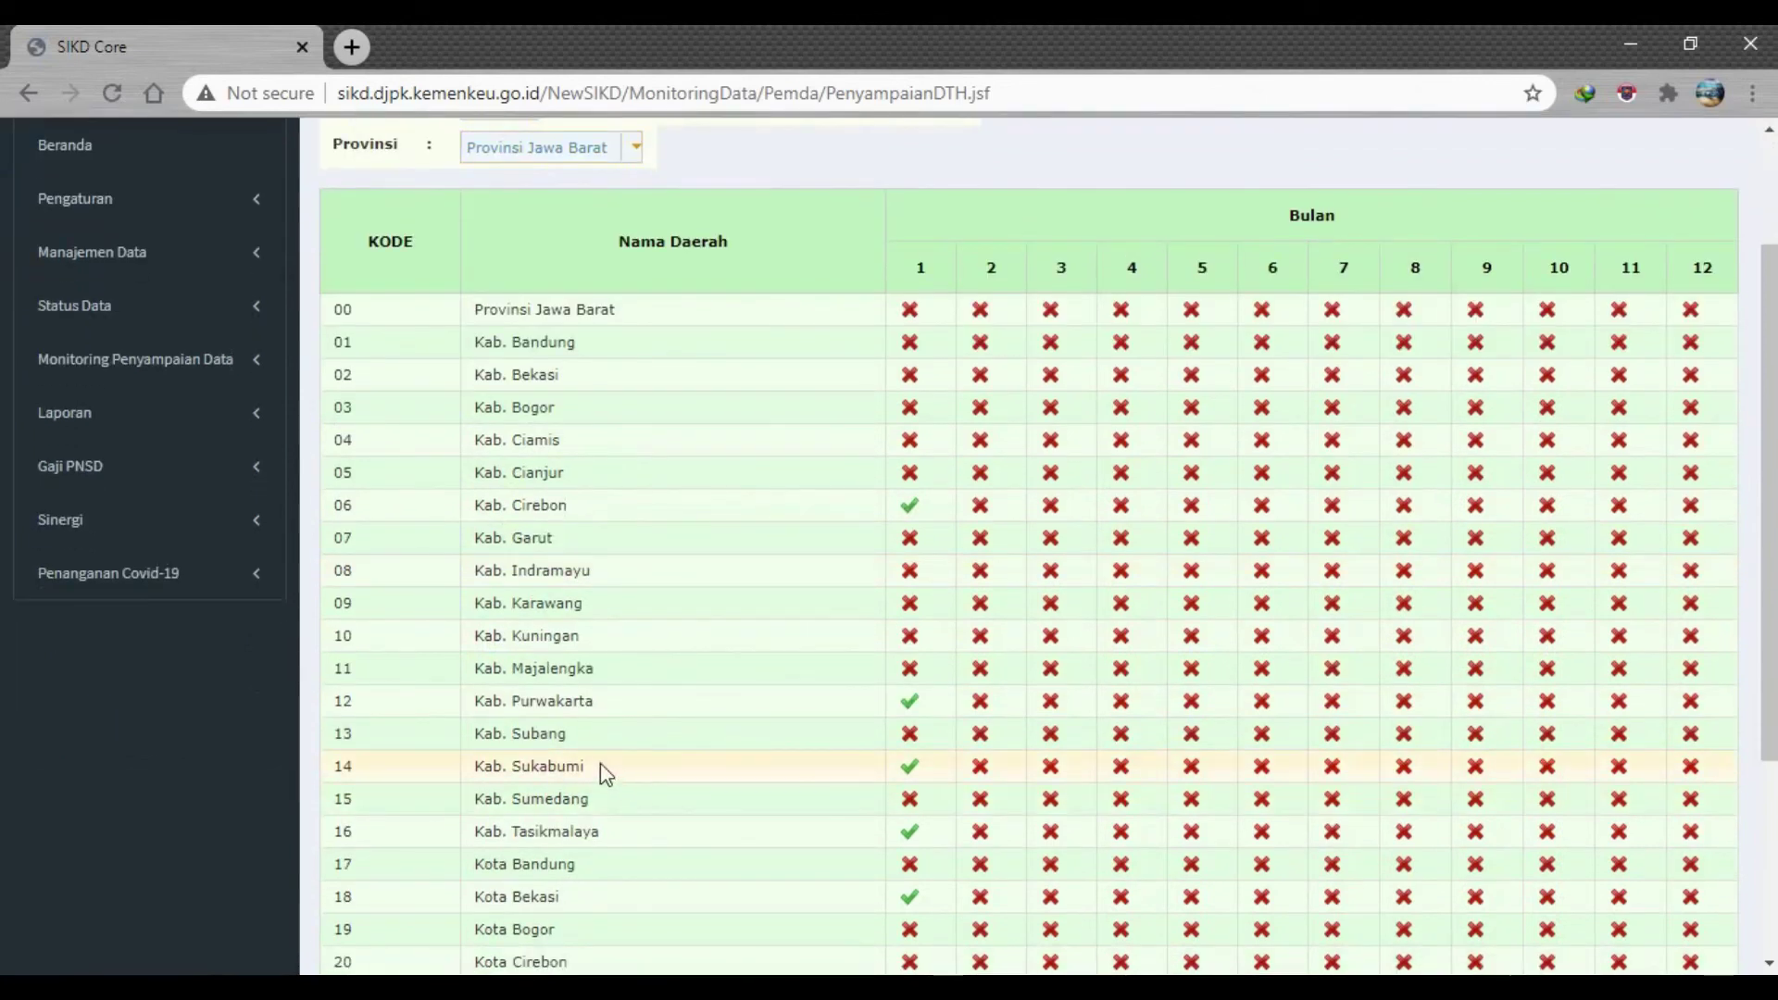
triple_click(600, 764)
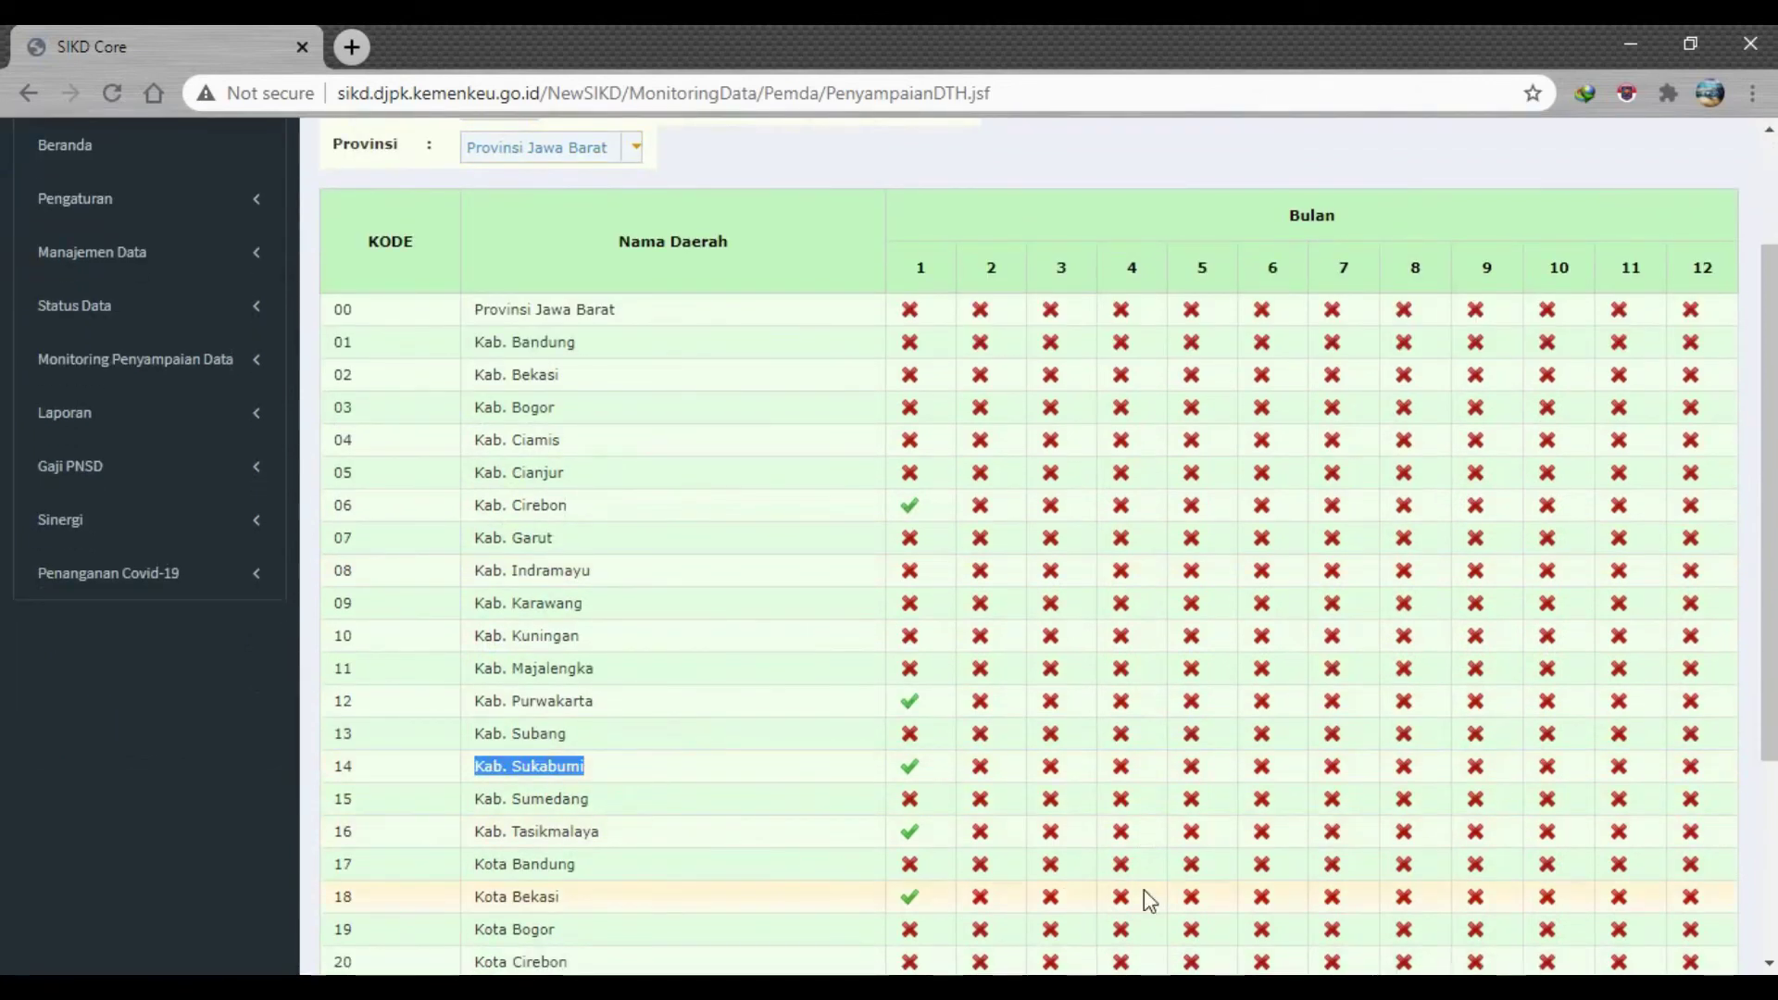
scroll(1034, 677, "up", 2)
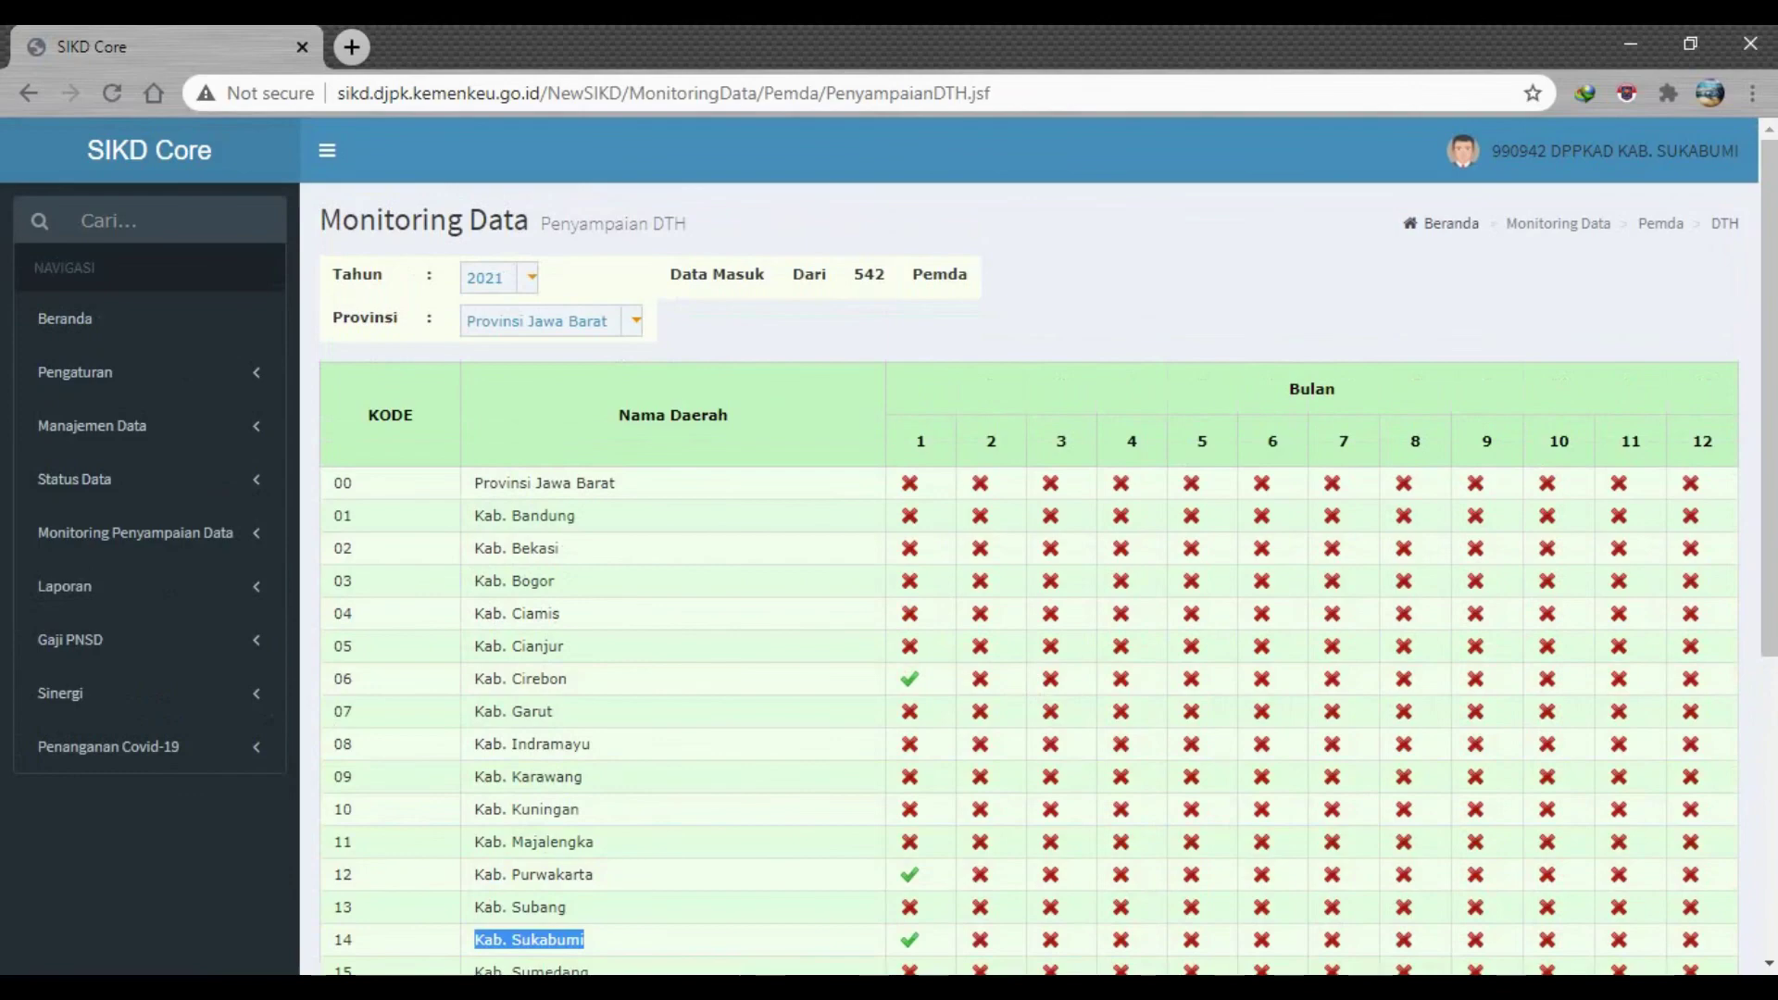
Step: Switch to SINERGI and return to its home page
mouse_move(934, 987)
left_click(1061, 880)
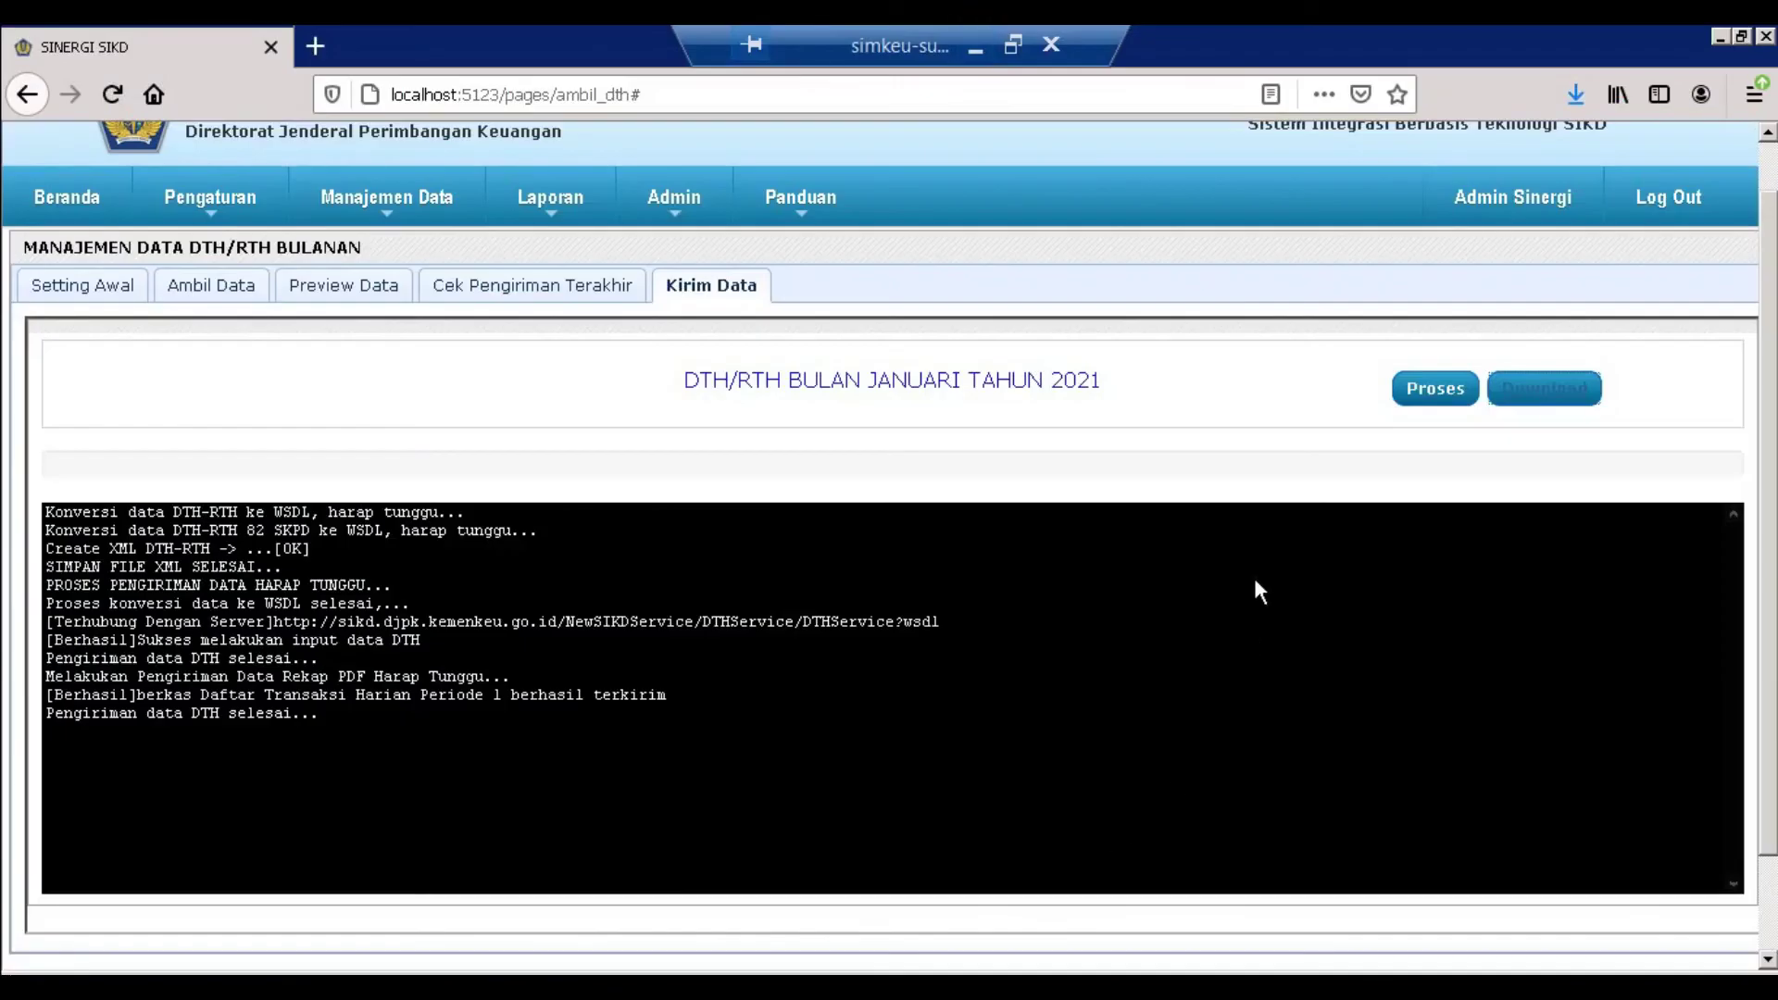
left_click(67, 196)
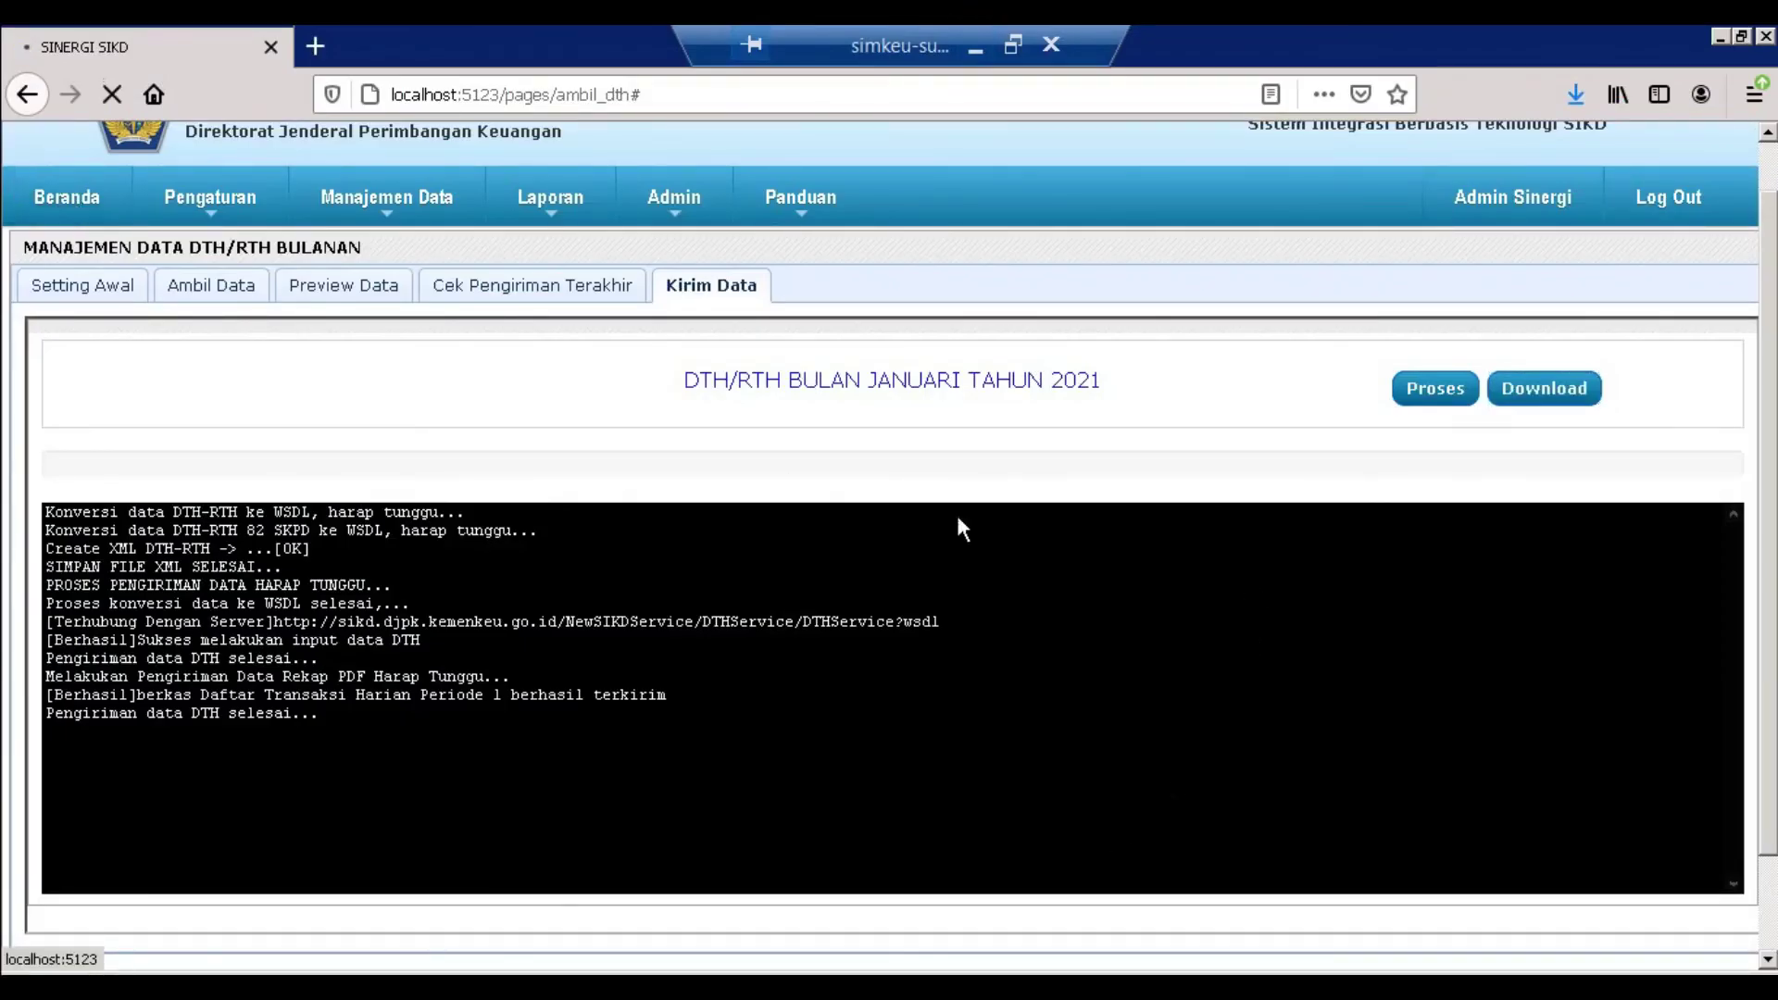